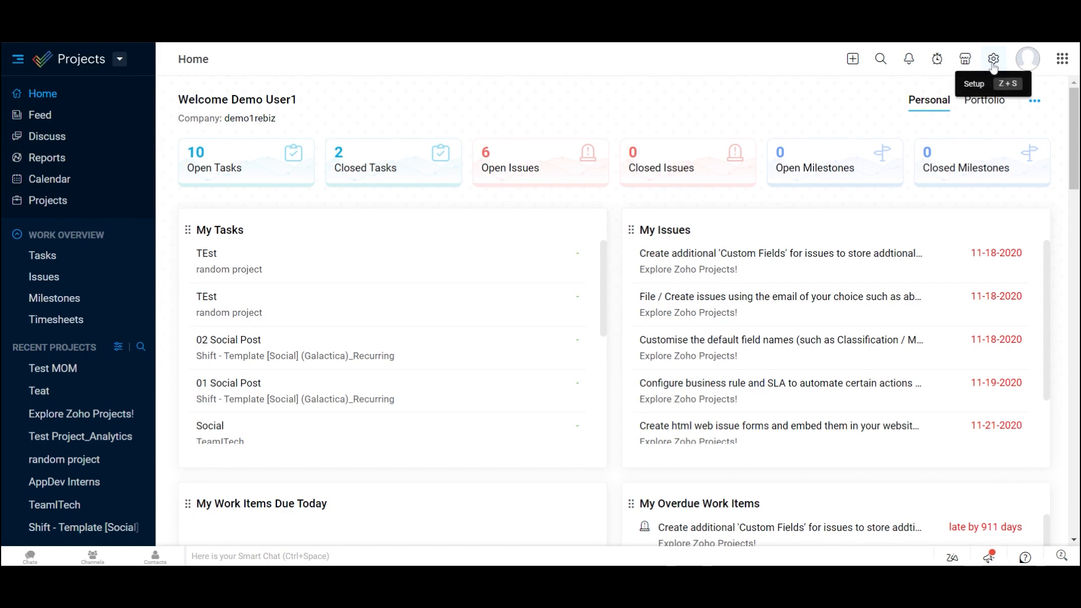
Open the setup area and examine the user profile's edit form, closing it without updating.
{"action": "left_click", "coordinate": [993, 59]}
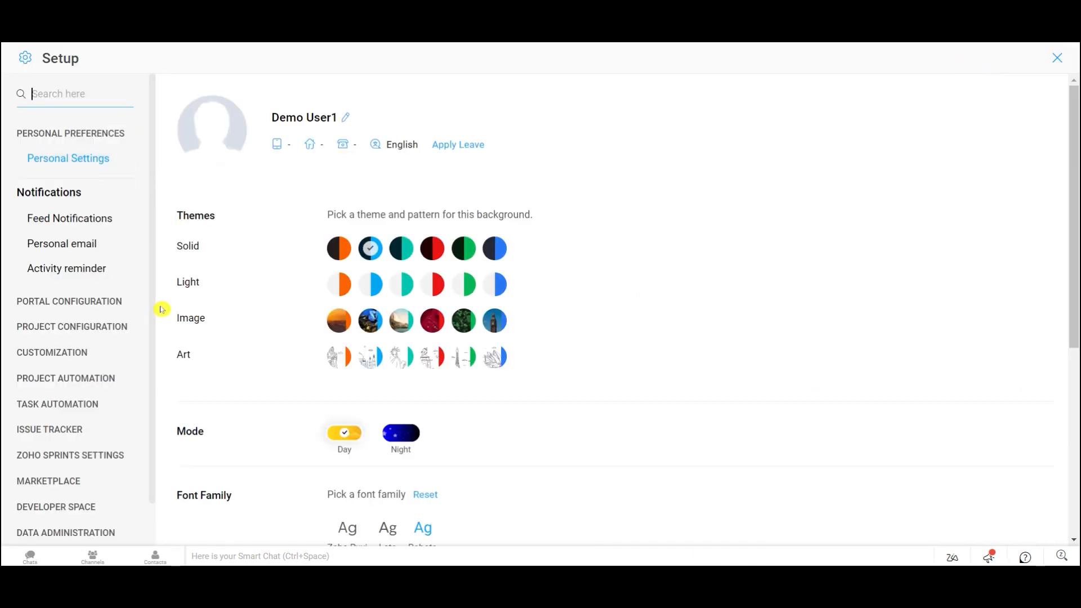
{"action": "left_click_drag", "start_coordinate": [153, 208], "coordinate": [154, 116]}
{"action": "left_click", "coordinate": [157, 183]}
{"action": "left_click", "coordinate": [346, 119]}
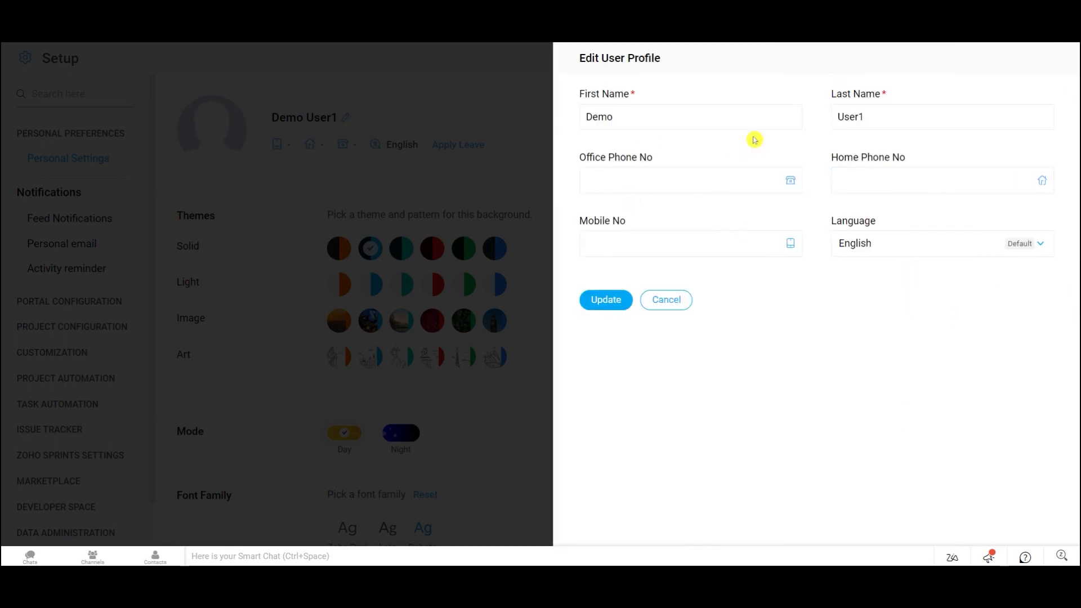
{"action": "left_click", "coordinate": [646, 164]}
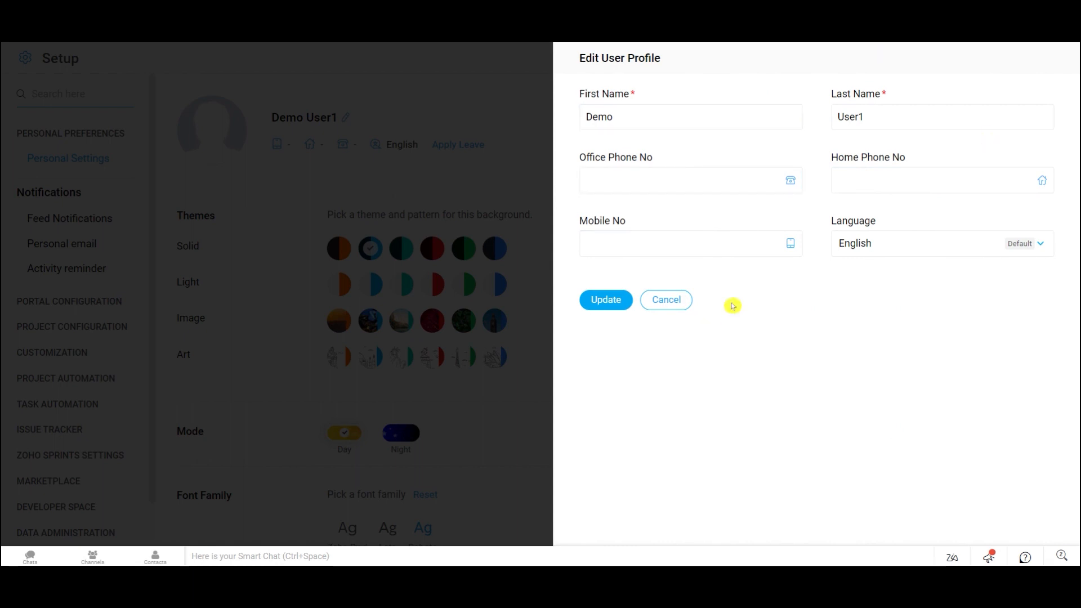
{"action": "left_click", "coordinate": [678, 306]}
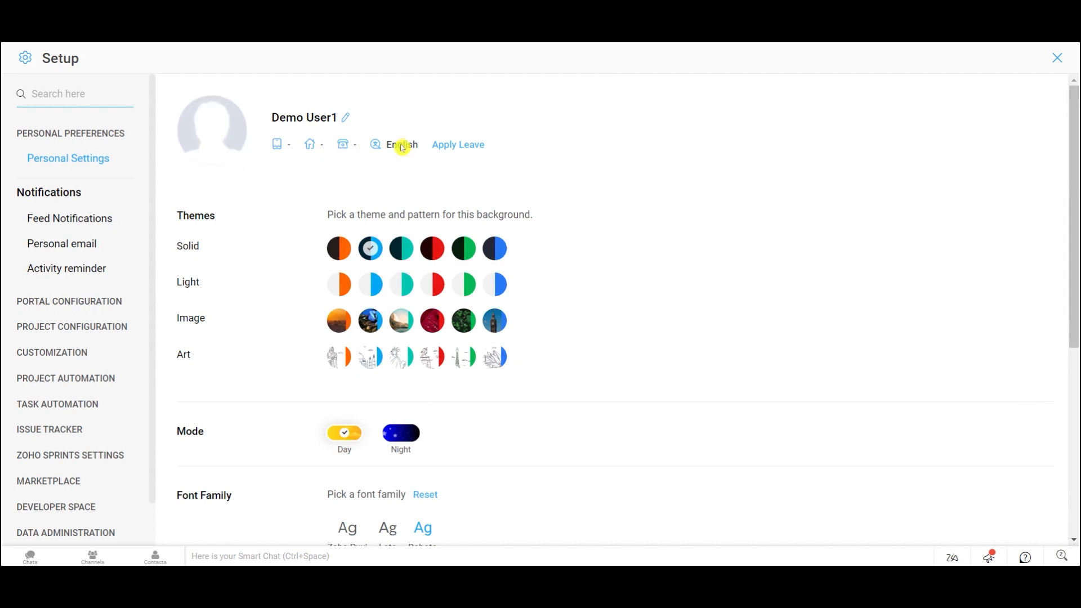
Review the theme, mode, font family, font size and landing page options in the personal settings.
{"action": "scroll", "coordinate": [428, 275], "scroll_direction": "down", "scroll_amount": 3}
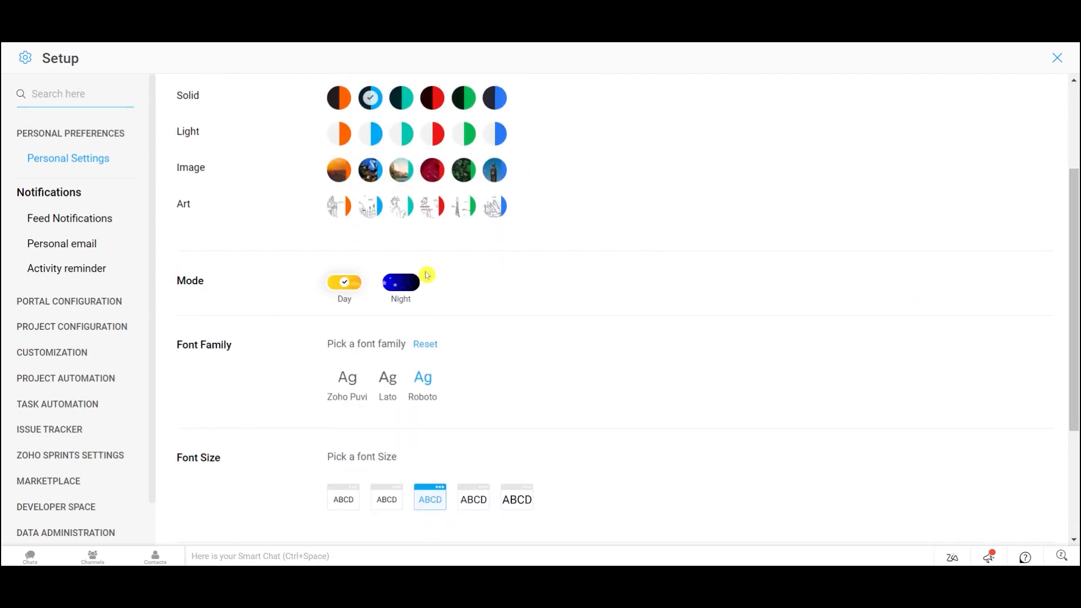
{"action": "scroll", "coordinate": [689, 321], "scroll_direction": "down", "scroll_amount": 2}
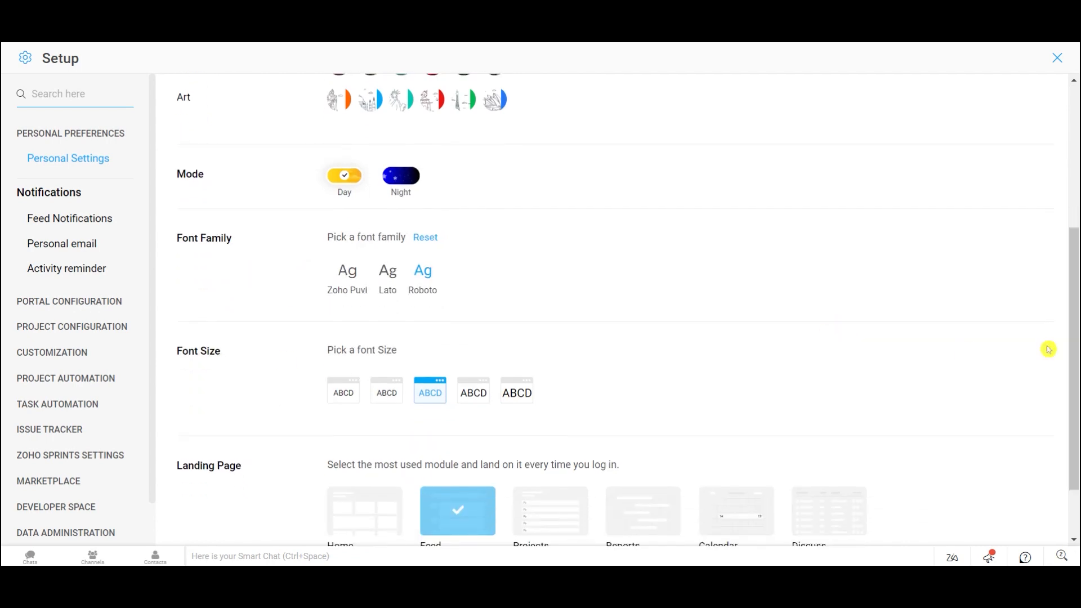
{"action": "scroll", "coordinate": [1049, 349], "scroll_direction": "down", "scroll_amount": 2}
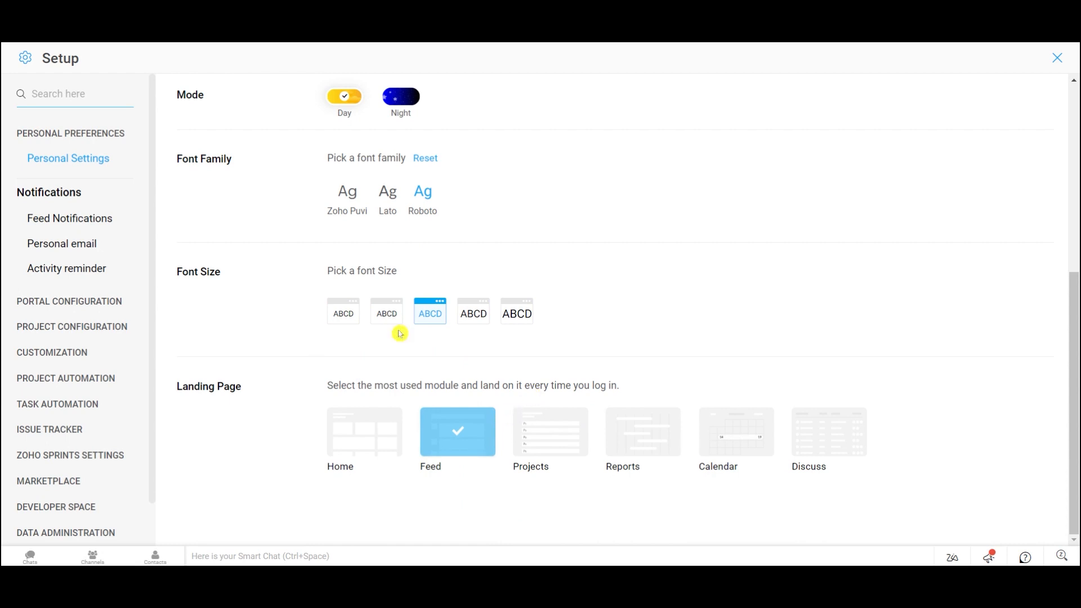
Review the personal email notification settings for tasks, milestones, other items and email frequency.
{"action": "left_click", "coordinate": [89, 251]}
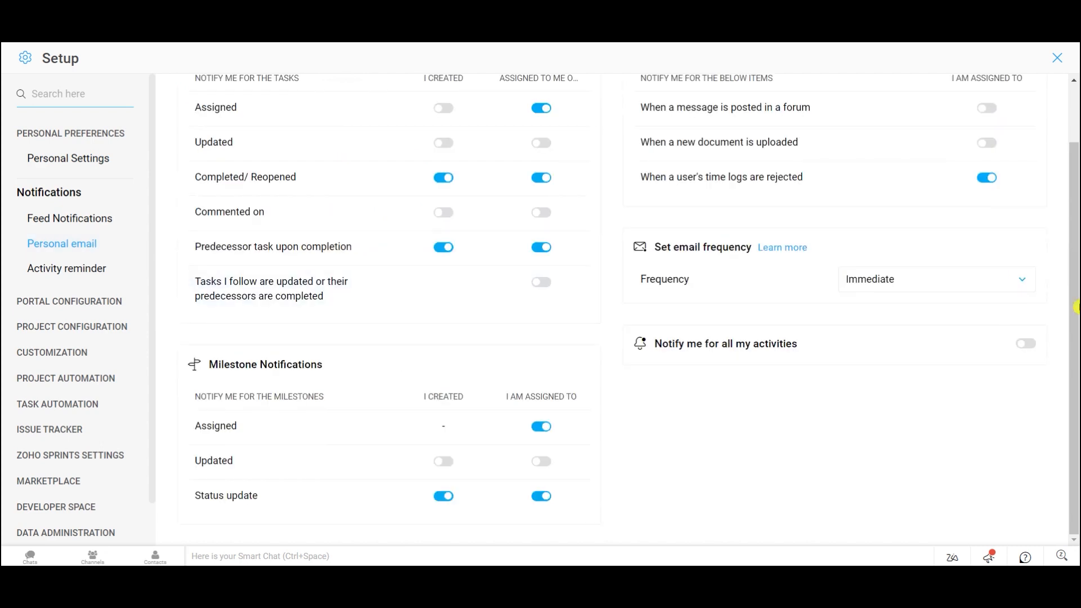
{"action": "left_click_drag", "start_coordinate": [1076, 307], "coordinate": [1075, 230]}
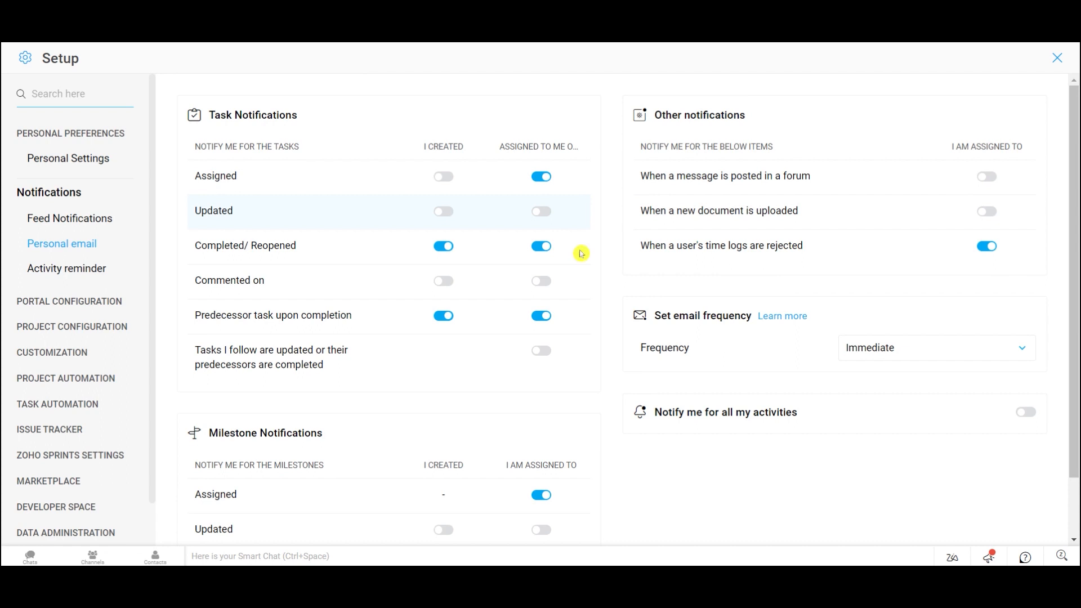
{"action": "scroll", "coordinate": [1070, 347], "scroll_direction": "down", "scroll_amount": 2}
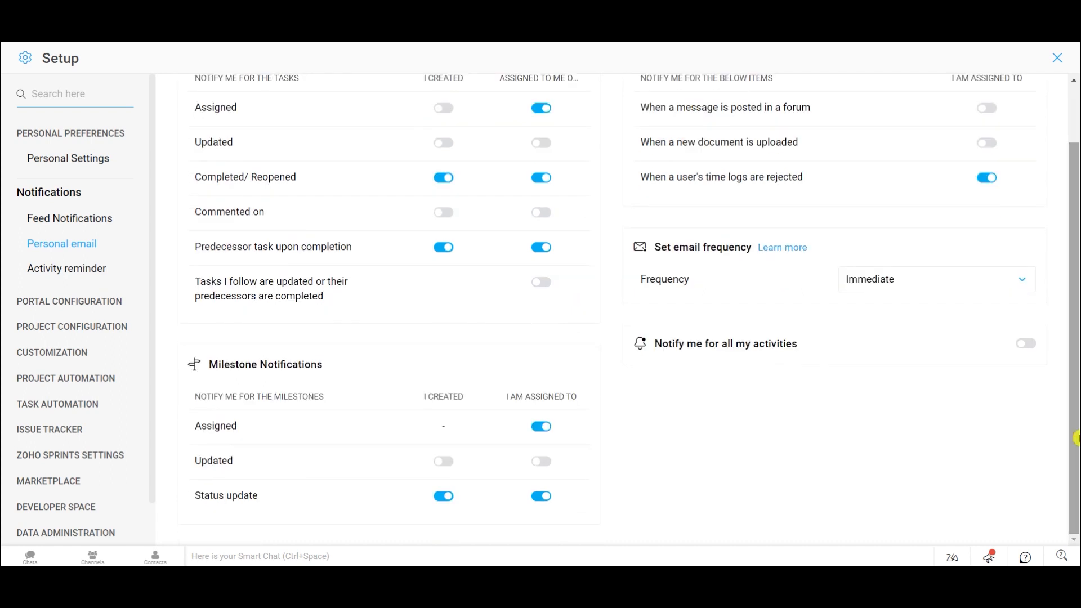
{"action": "left_click_drag", "start_coordinate": [219, 365], "coordinate": [575, 365]}
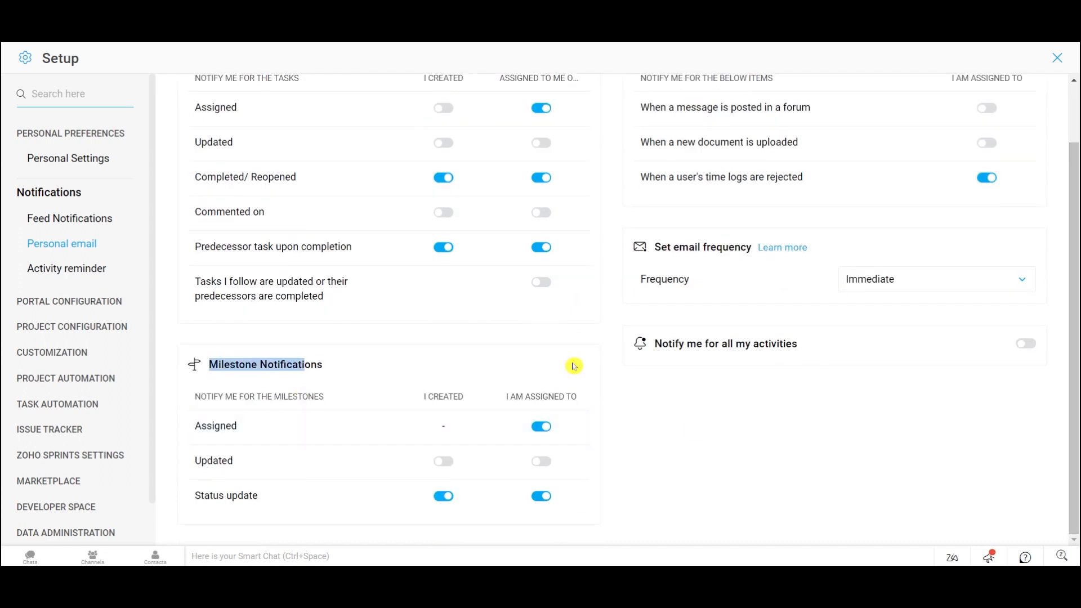
{"action": "scroll", "coordinate": [1075, 349], "scroll_direction": "up", "scroll_amount": 1}
{"action": "left_click_drag", "start_coordinate": [654, 275], "coordinate": [679, 299]}
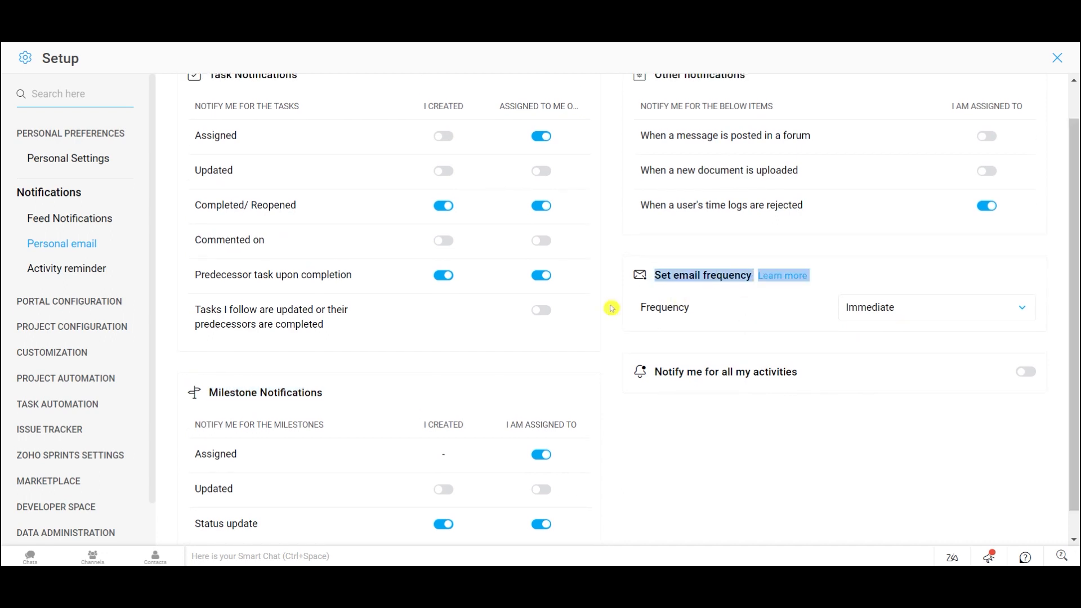
Review the portal configuration's general settings, including the portal owner change option.
{"action": "left_click", "coordinate": [88, 307]}
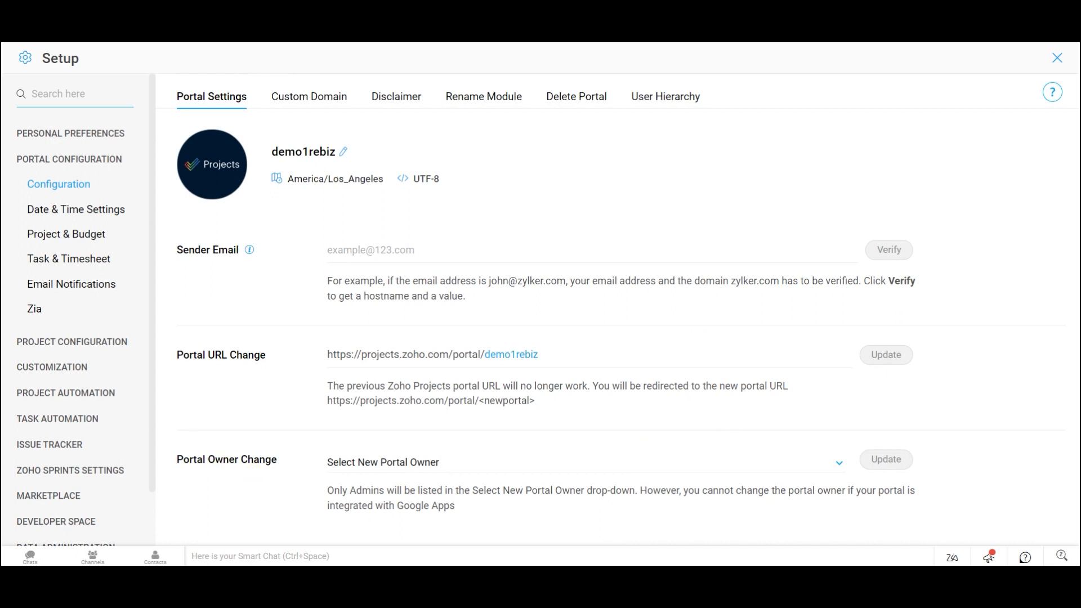
{"action": "left_click_drag", "start_coordinate": [176, 459], "coordinate": [763, 512]}
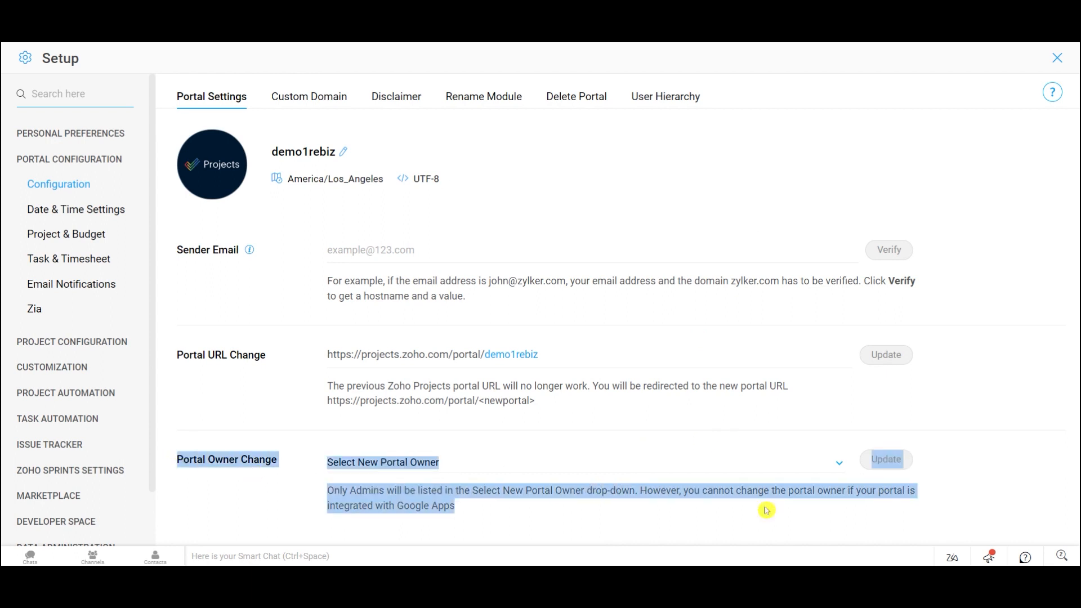
{"action": "left_click", "coordinate": [799, 518]}
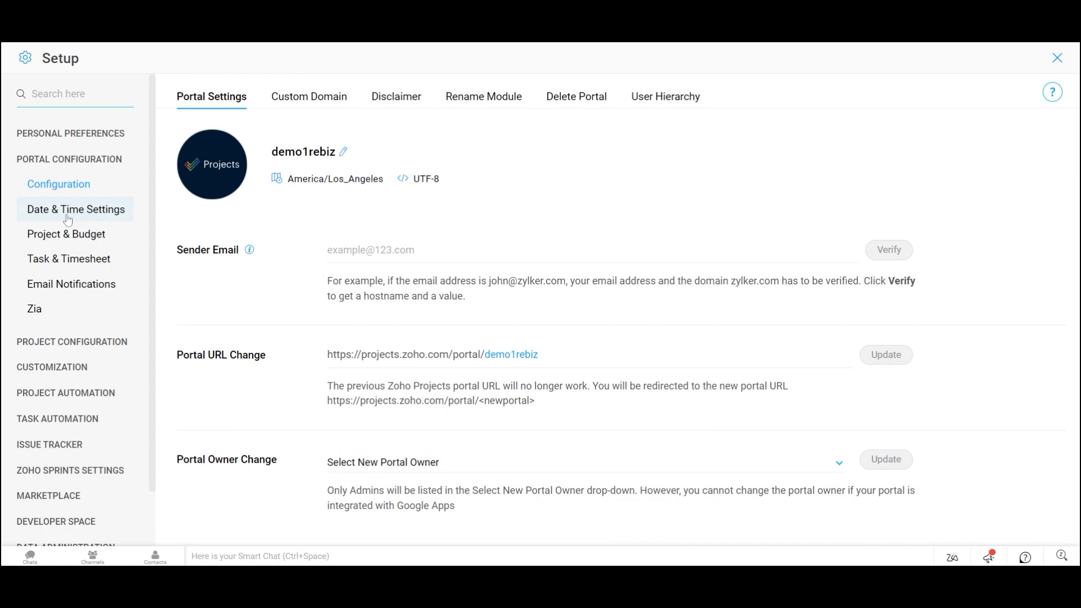
Review the portal's project and budget settings, including the project prefix and ID.
{"action": "left_click", "coordinate": [77, 240]}
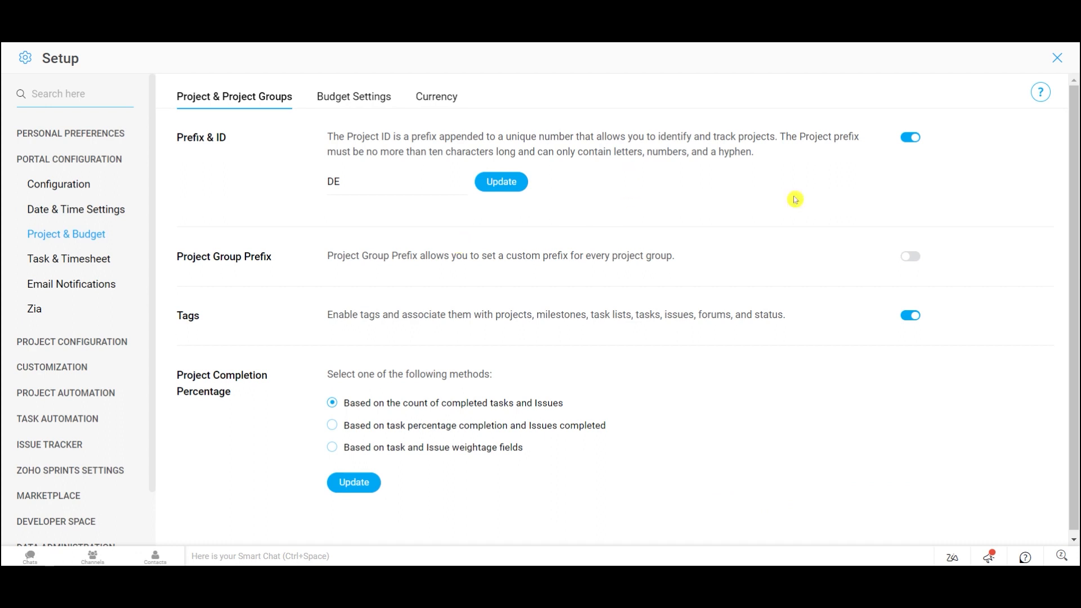
{"action": "left_click_drag", "start_coordinate": [346, 182], "coordinate": [295, 188]}
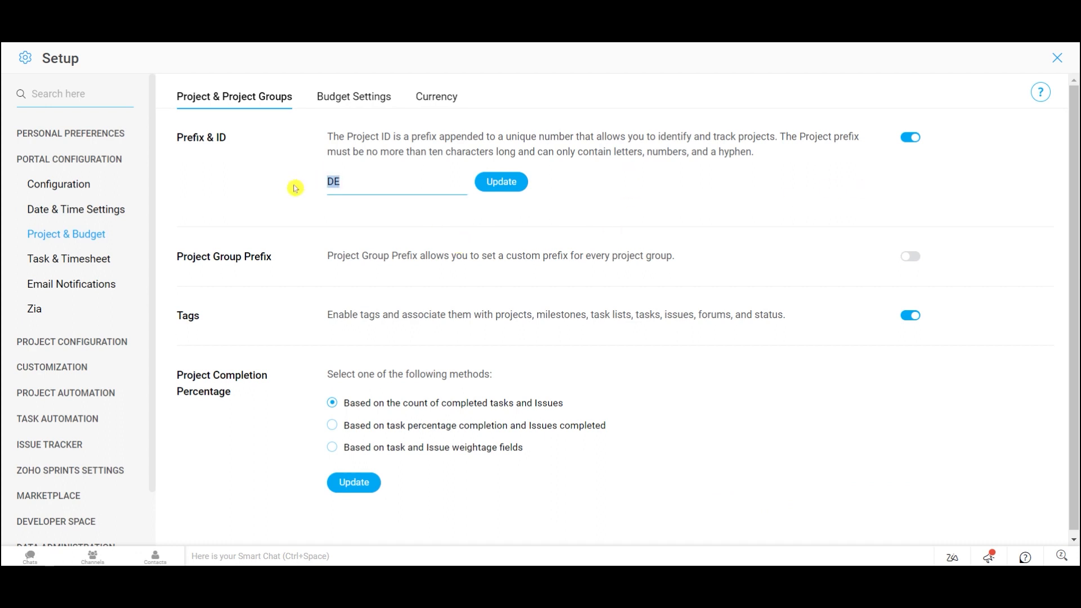
{"action": "left_click", "coordinate": [294, 188]}
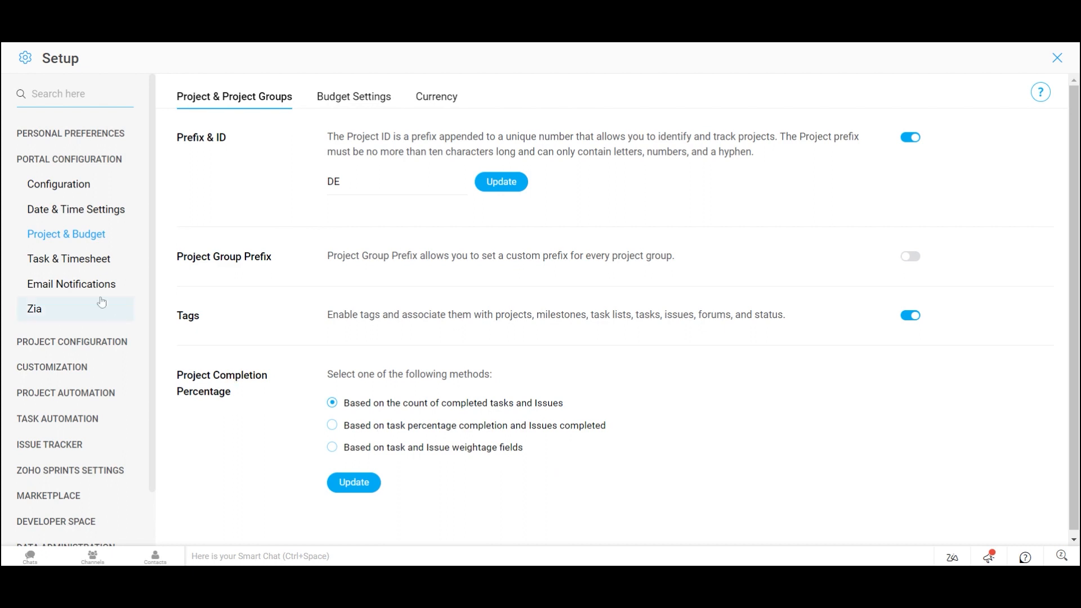
Review the portal's task settings, including org level task dependency, and its timesheet settings down to the time log reminder.
{"action": "left_click", "coordinate": [84, 263]}
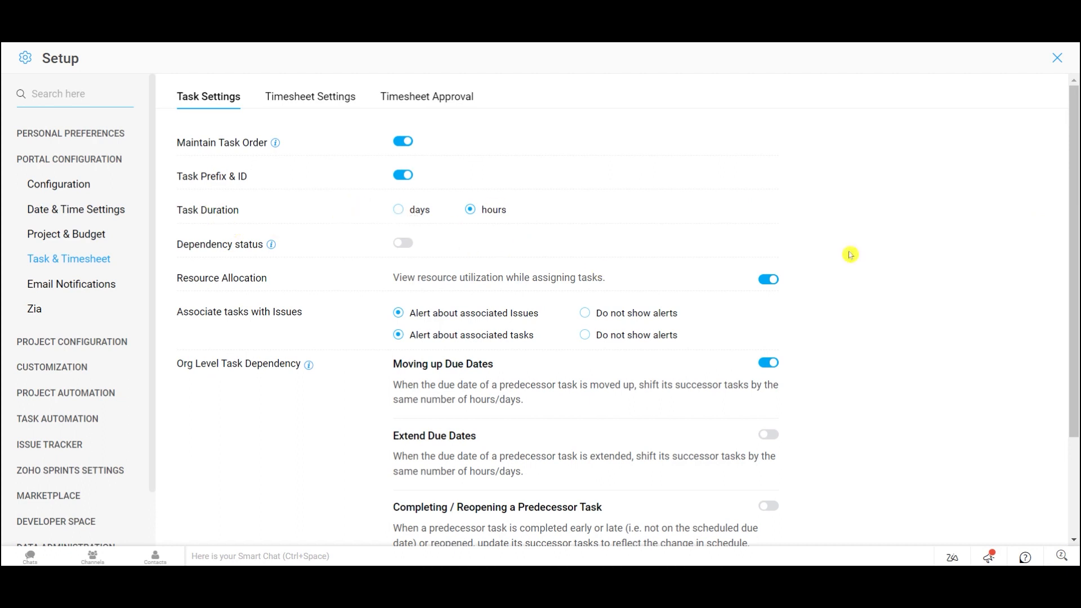
{"action": "left_click_drag", "start_coordinate": [1077, 235], "coordinate": [1077, 332]}
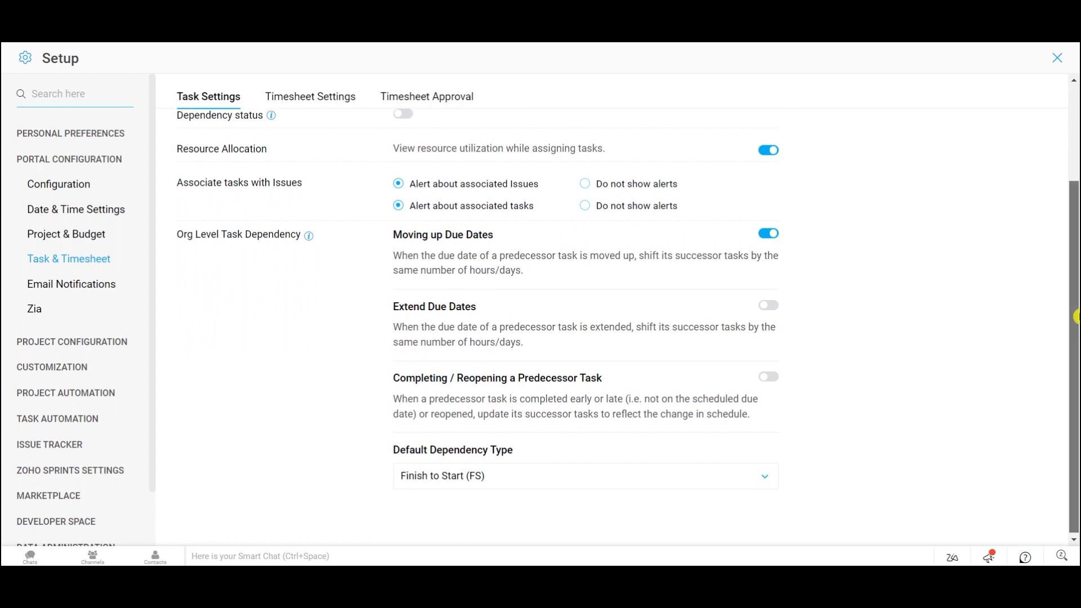
{"action": "left_click_drag", "start_coordinate": [1076, 317], "coordinate": [1075, 306]}
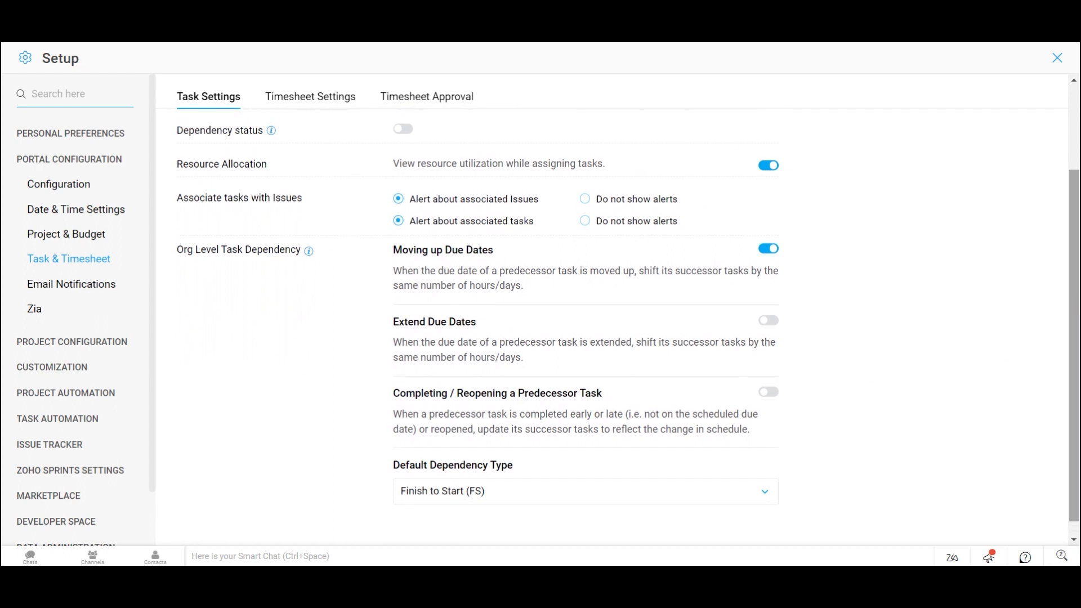
{"action": "left_click_drag", "start_coordinate": [1077, 306], "coordinate": [1077, 304]}
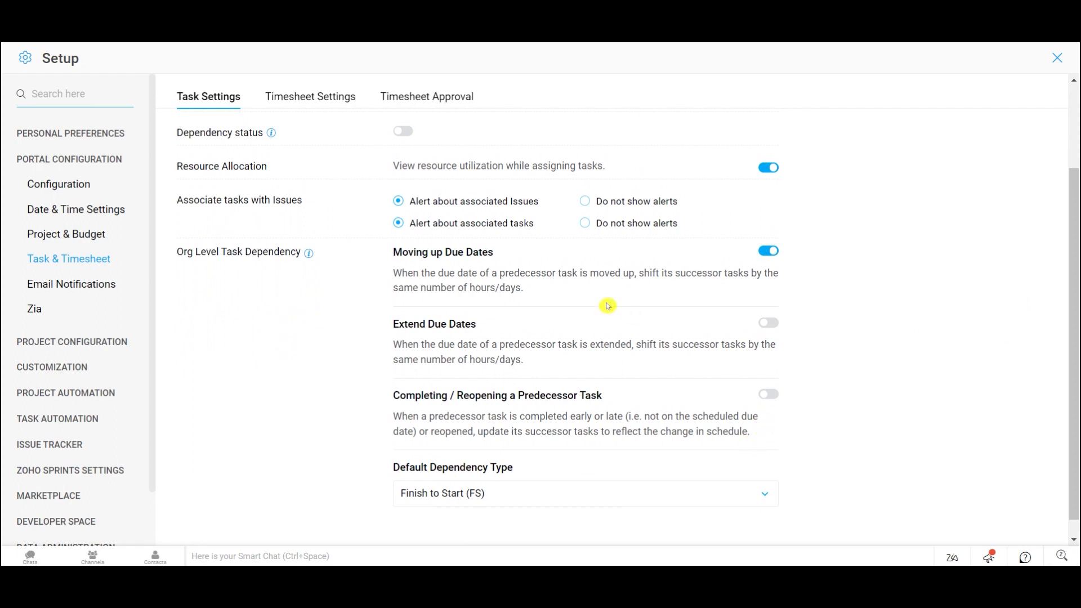
{"action": "left_click", "coordinate": [298, 106]}
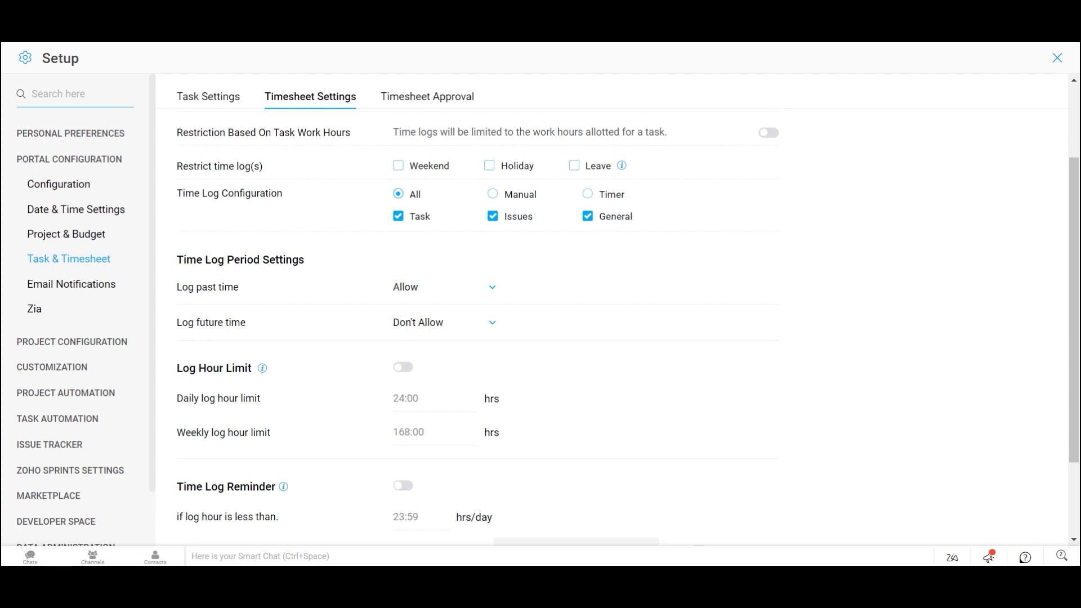
{"action": "scroll", "coordinate": [563, 327], "scroll_direction": "down", "scroll_amount": 3}
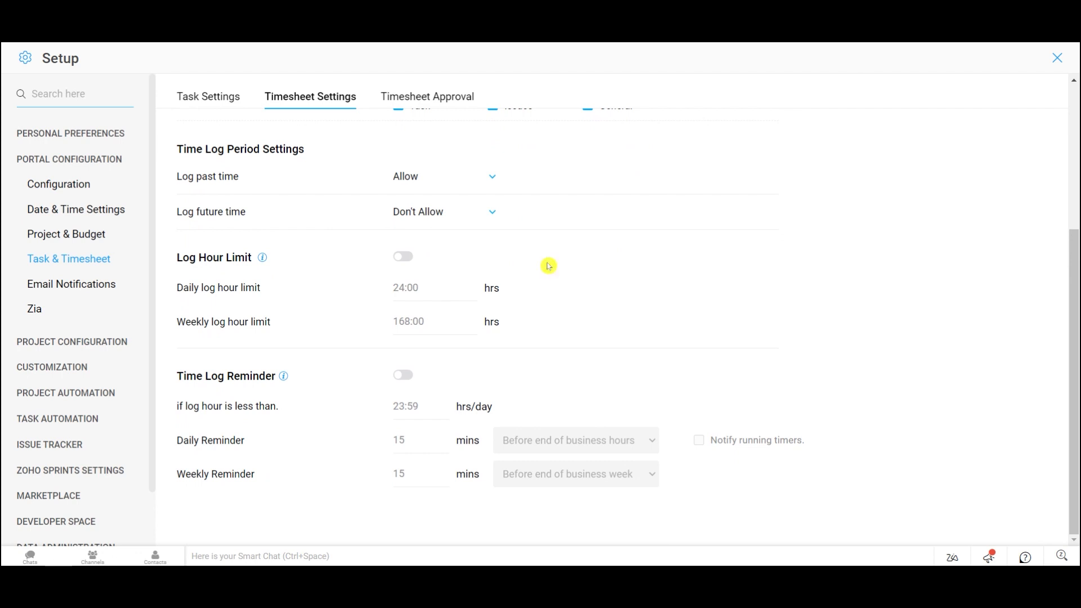
Add a URL field named "Workdrive Link" to the Primary Point of Contact section of the projects' Standard Layout.
{"action": "left_click", "coordinate": [89, 366]}
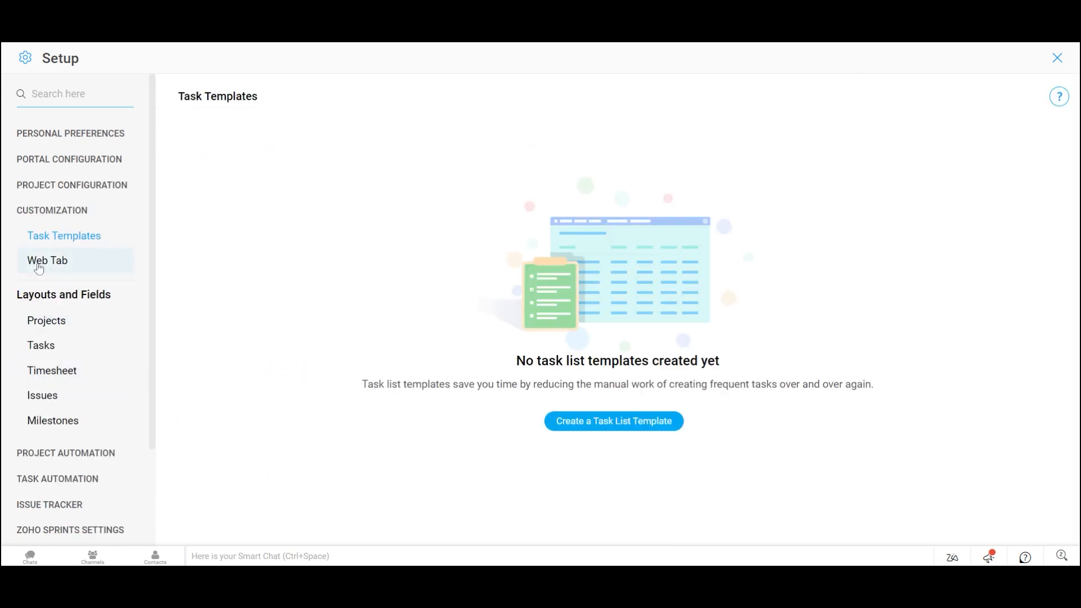
{"action": "left_click", "coordinate": [66, 322]}
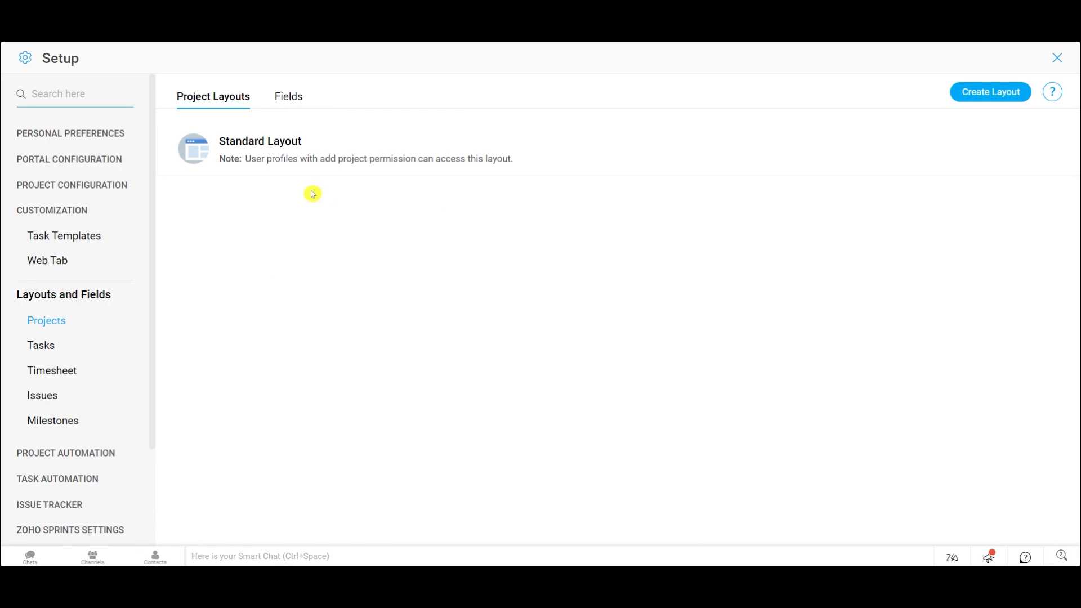
{"action": "left_click", "coordinate": [264, 170]}
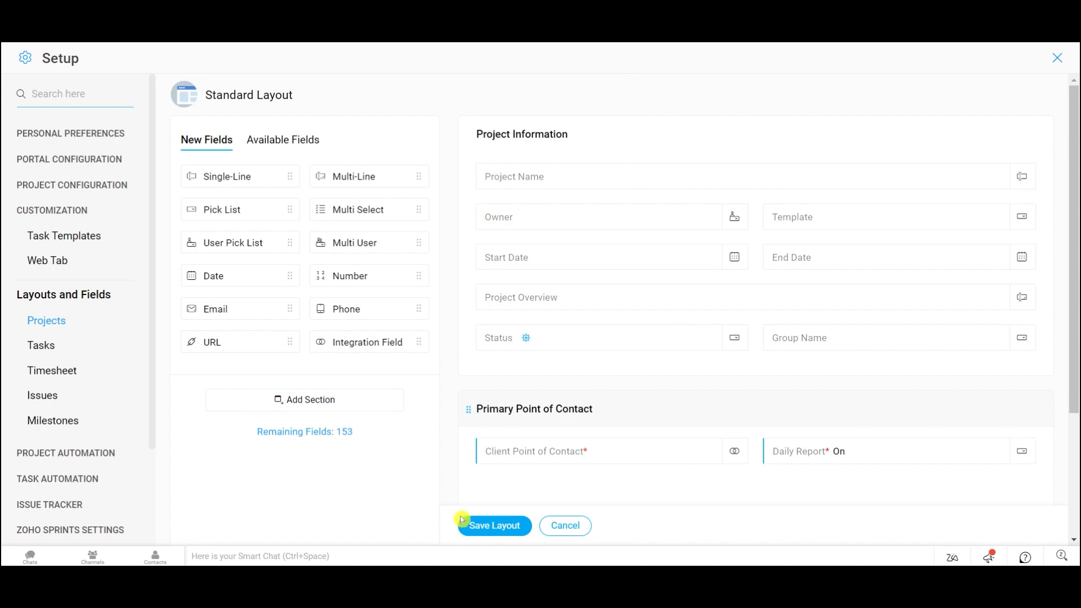
{"action": "left_click_drag", "start_coordinate": [217, 344], "coordinate": [519, 488]}
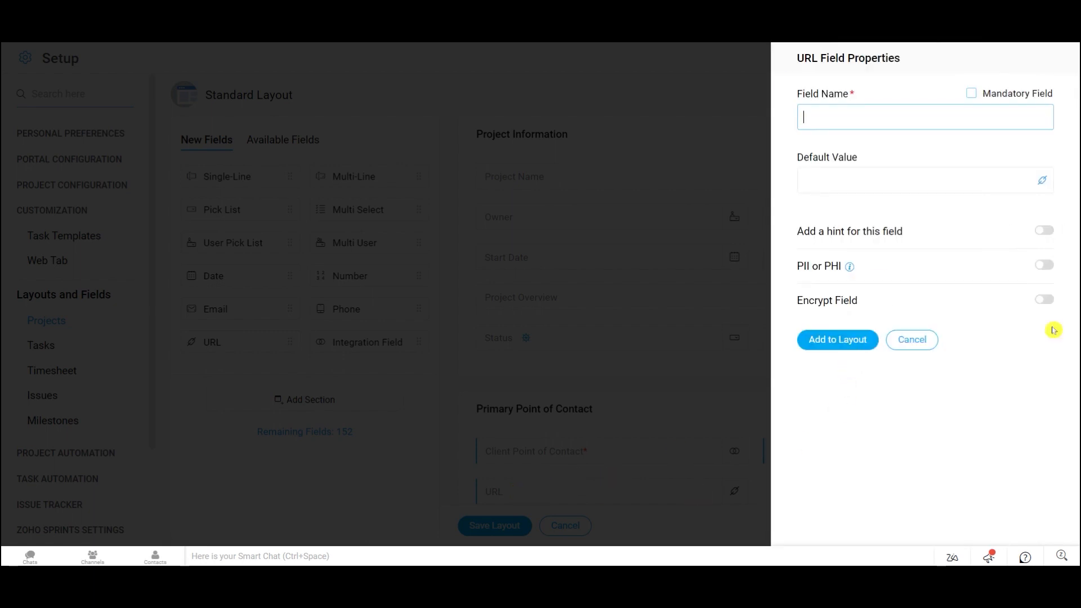
{"action": "left_click", "coordinate": [860, 121]}
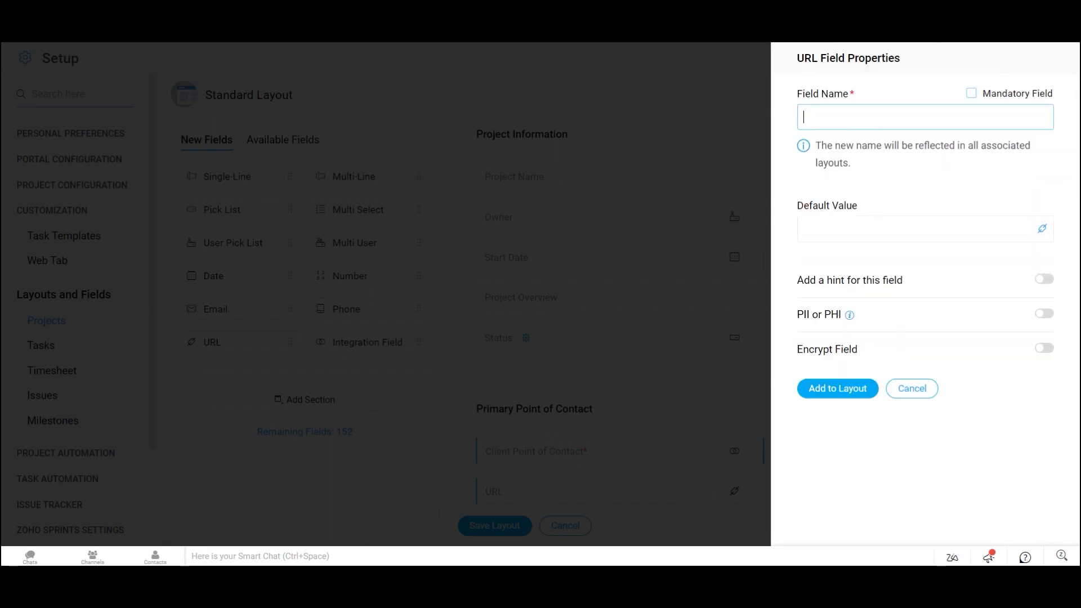
{"action": "type", "text": "W"}
{"action": "key", "text": "BackSpace"}
{"action": "type", "text": "Workdrive Link"}
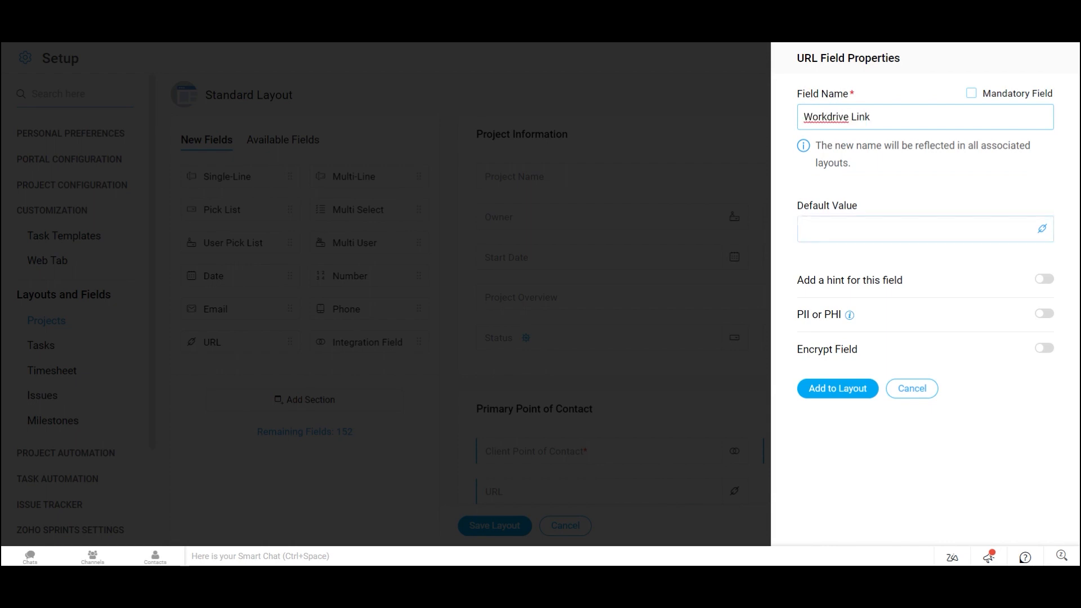
{"action": "left_click", "coordinate": [865, 386]}
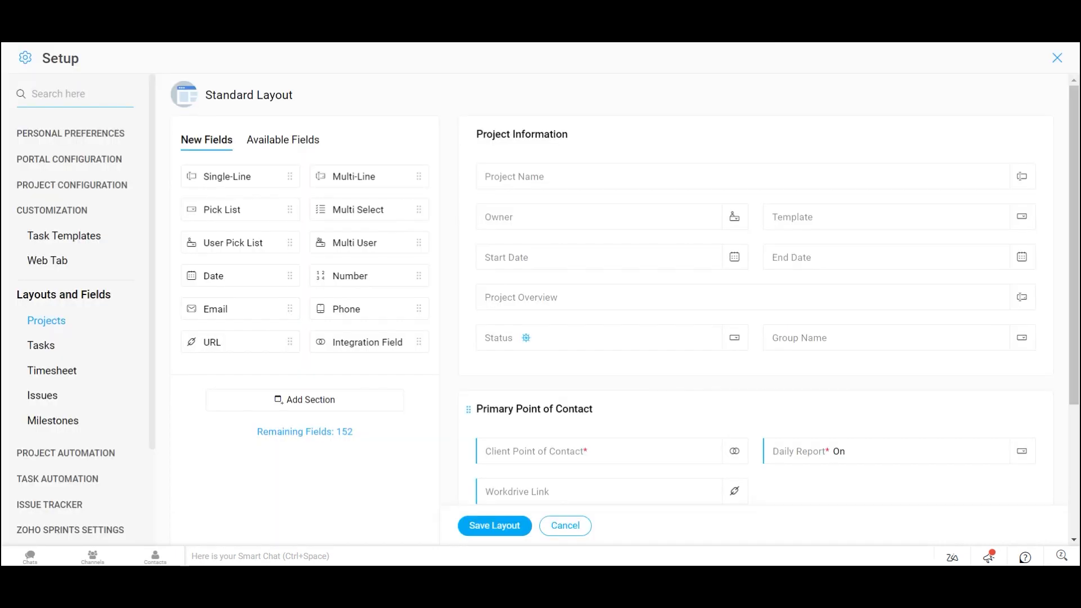
{"action": "left_click_drag", "start_coordinate": [1076, 368], "coordinate": [1023, 519]}
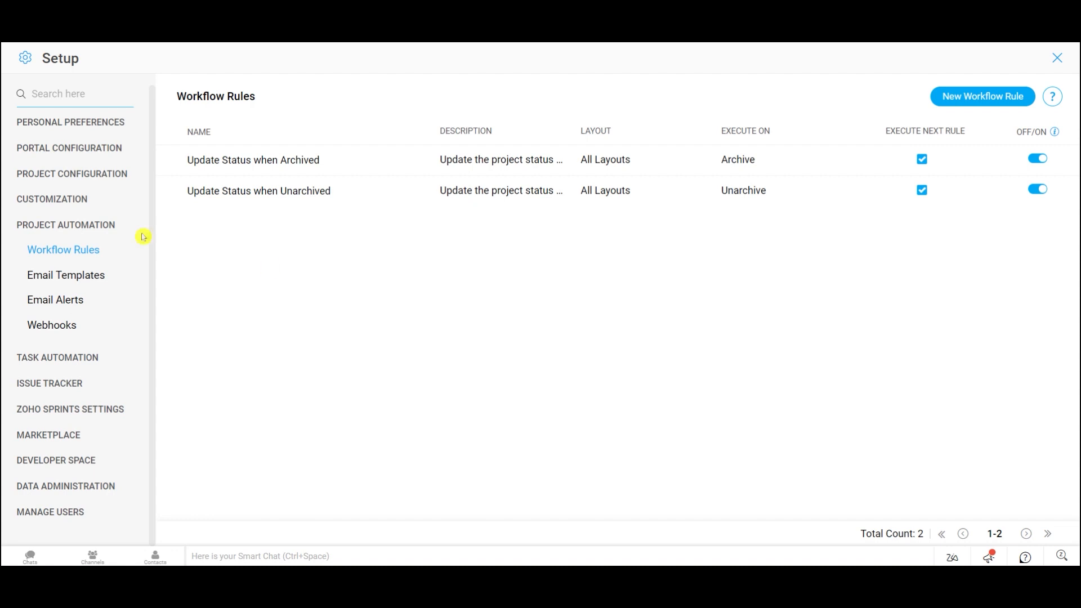
Review the task automation blueprints and workflow rules, and the extensions available in the marketplace.
{"action": "left_click", "coordinate": [38, 361]}
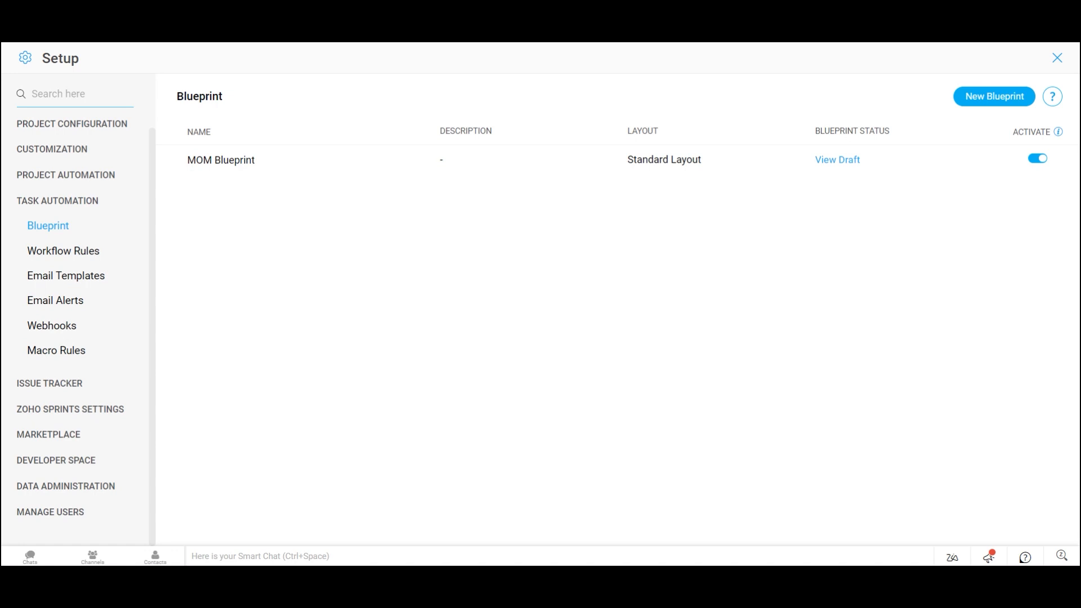
{"action": "left_click", "coordinate": [86, 257]}
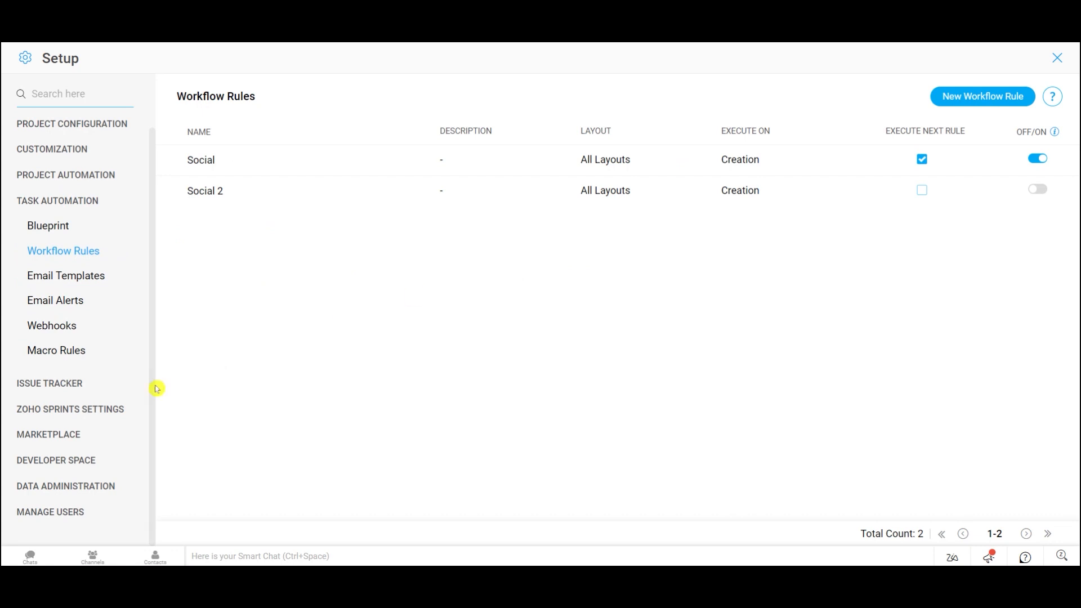
{"action": "left_click", "coordinate": [69, 437]}
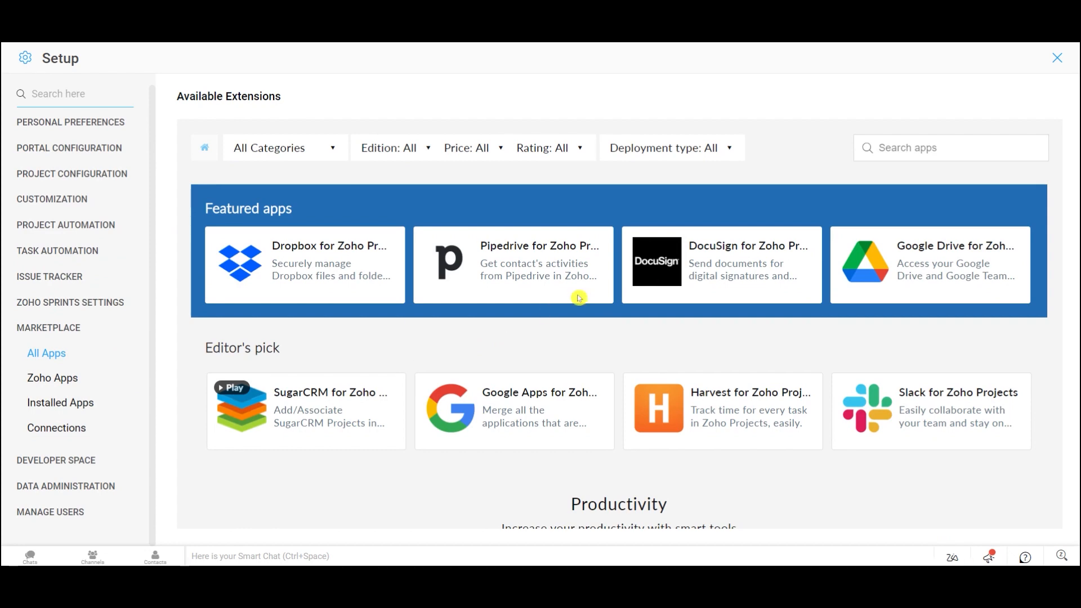
Review the Zoho apps available for integration in the marketplace, down to Zoho Forms.
{"action": "mouse_move", "coordinate": [716, 283]}
{"action": "left_click", "coordinate": [52, 378]}
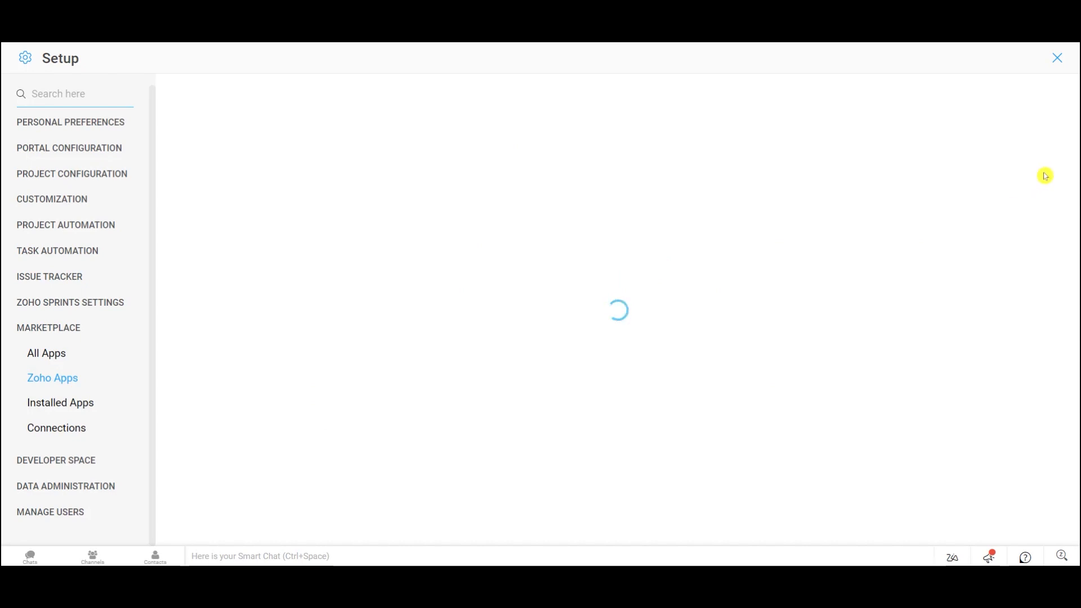
{"action": "left_click_drag", "start_coordinate": [1076, 187], "coordinate": [1077, 416]}
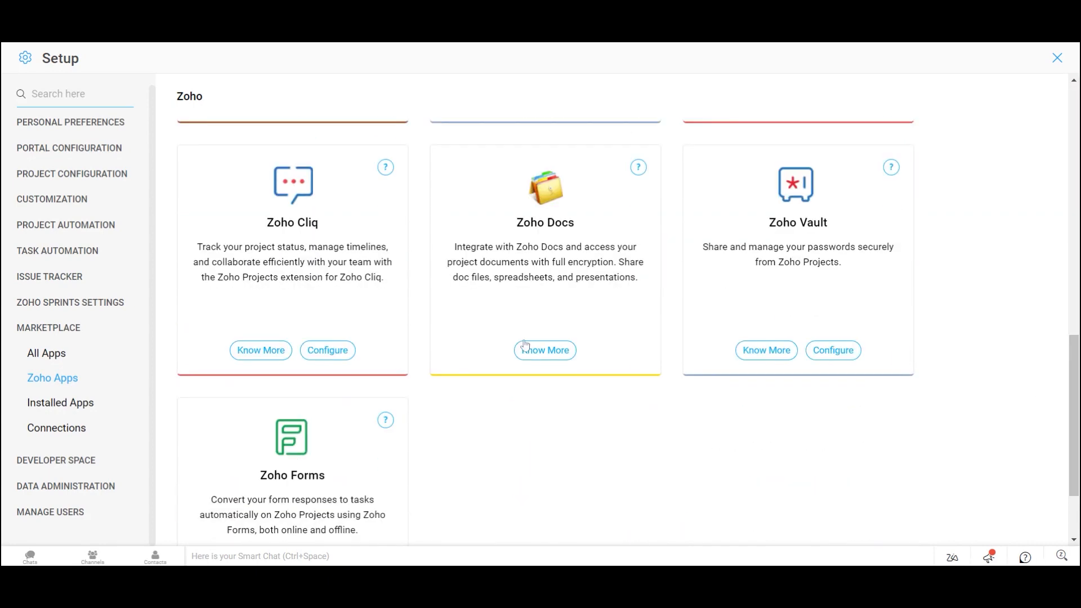
{"action": "scroll", "coordinate": [1002, 394], "scroll_direction": "down", "scroll_amount": 2}
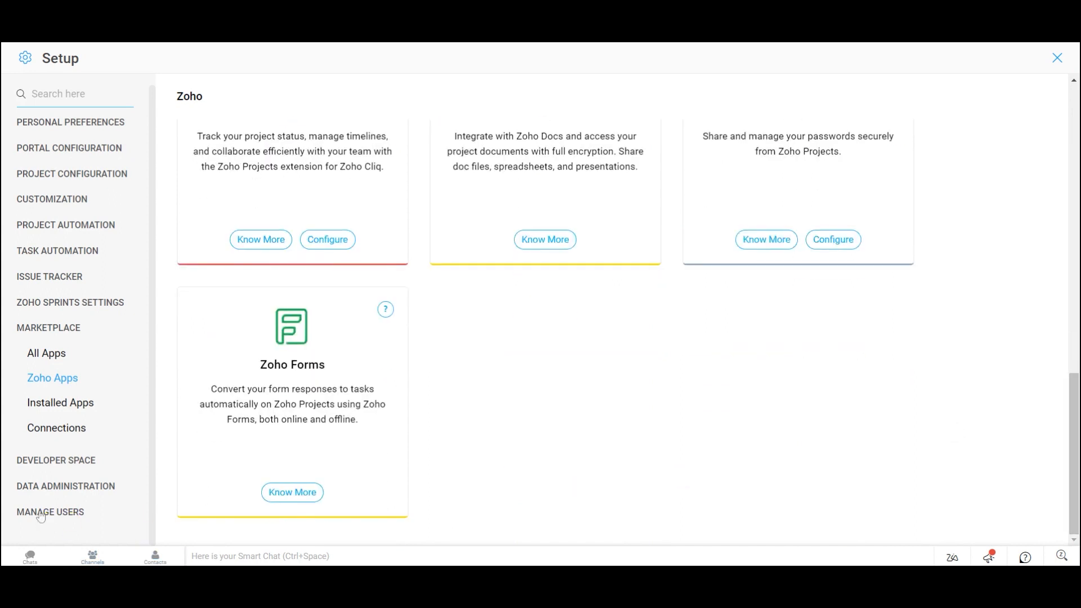
Review the data import options under data administration, and open the user management settings.
{"action": "left_click", "coordinate": [62, 488]}
{"action": "left_click", "coordinate": [44, 431]}
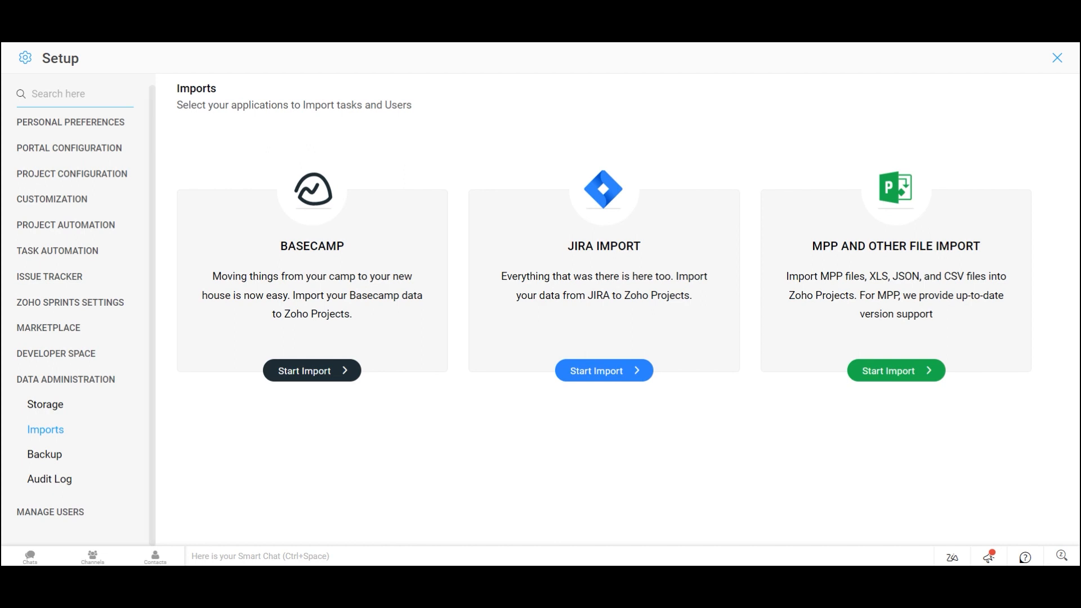
{"action": "left_click", "coordinate": [62, 515]}
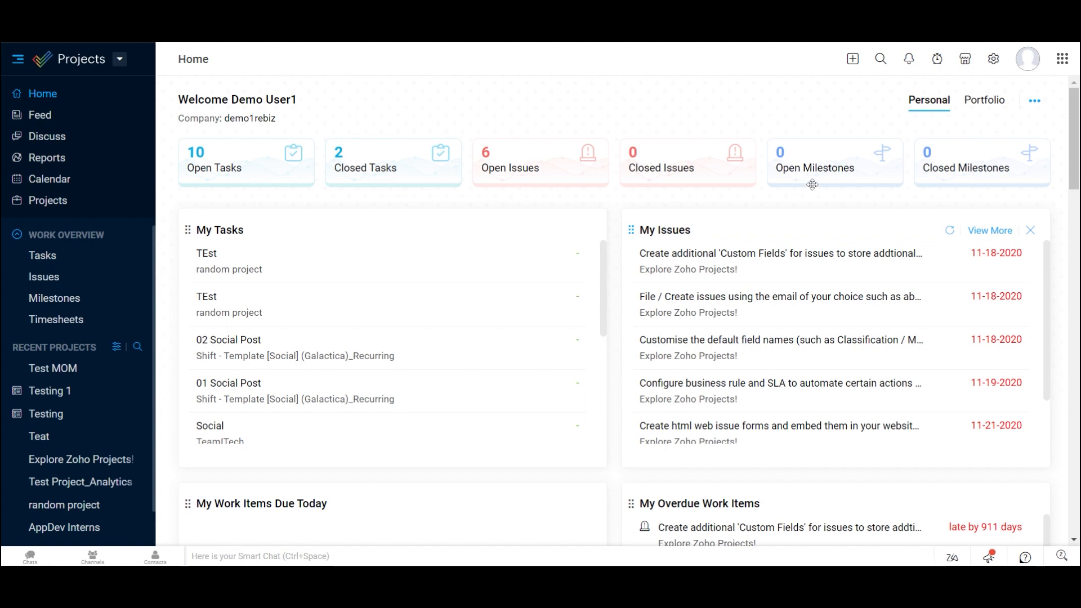
Review the personal home dashboard, and the feed for all projects with its project filter choices.
{"action": "mouse_move", "coordinate": [1076, 114]}
{"action": "left_mouse_down"}
{"action": "mouse_move", "coordinate": [1076, 153]}
{"action": "mouse_move", "coordinate": [1076, 110]}
{"action": "left_mouse_up"}
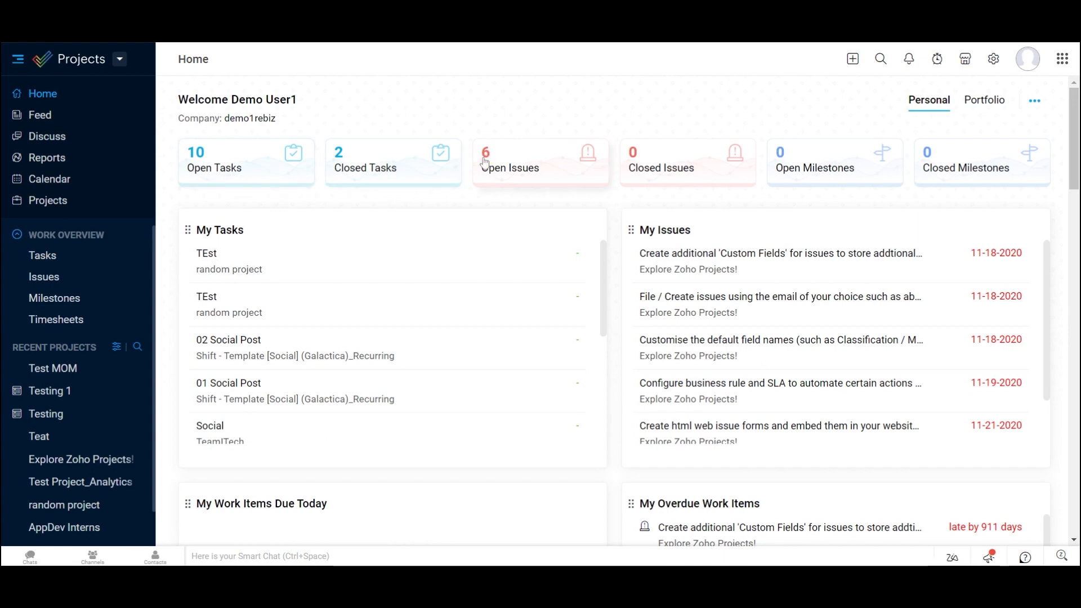
{"action": "left_click_drag", "start_coordinate": [1076, 176], "coordinate": [1076, 142]}
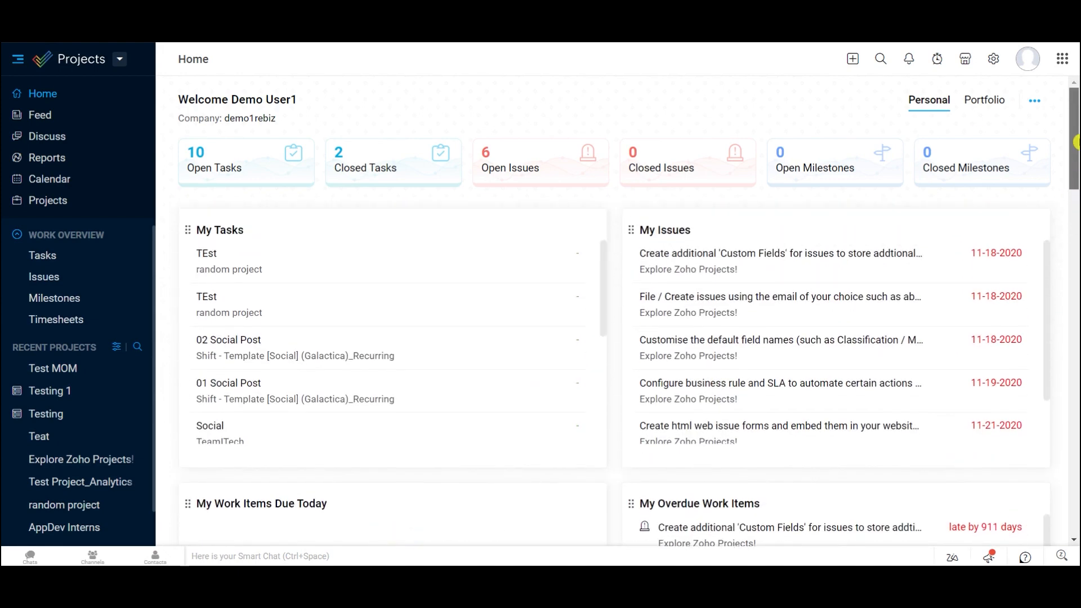
{"action": "left_click", "coordinate": [73, 122]}
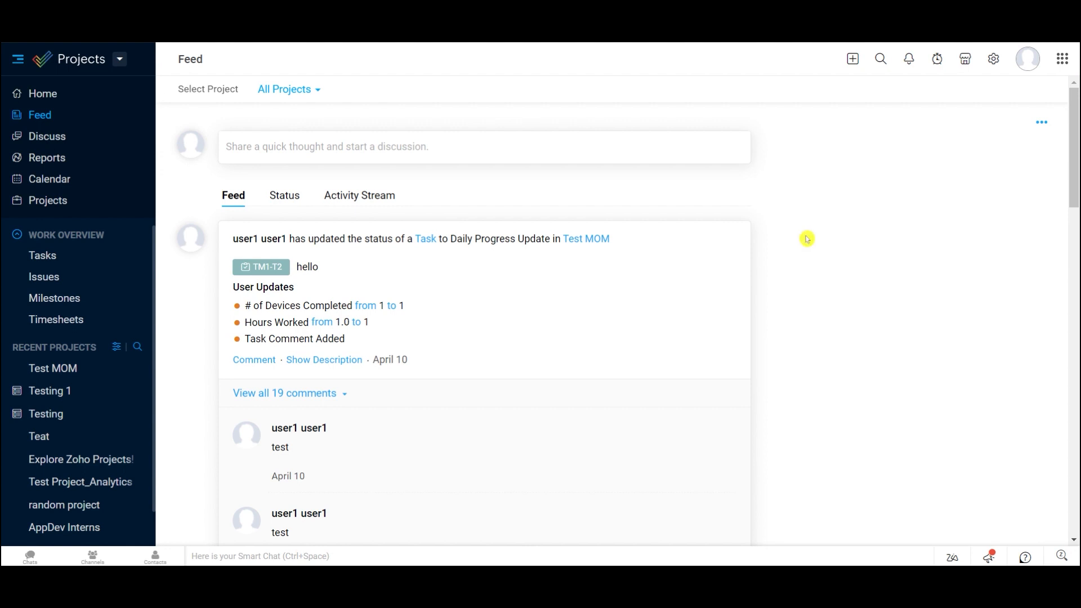
{"action": "left_click", "coordinate": [313, 92]}
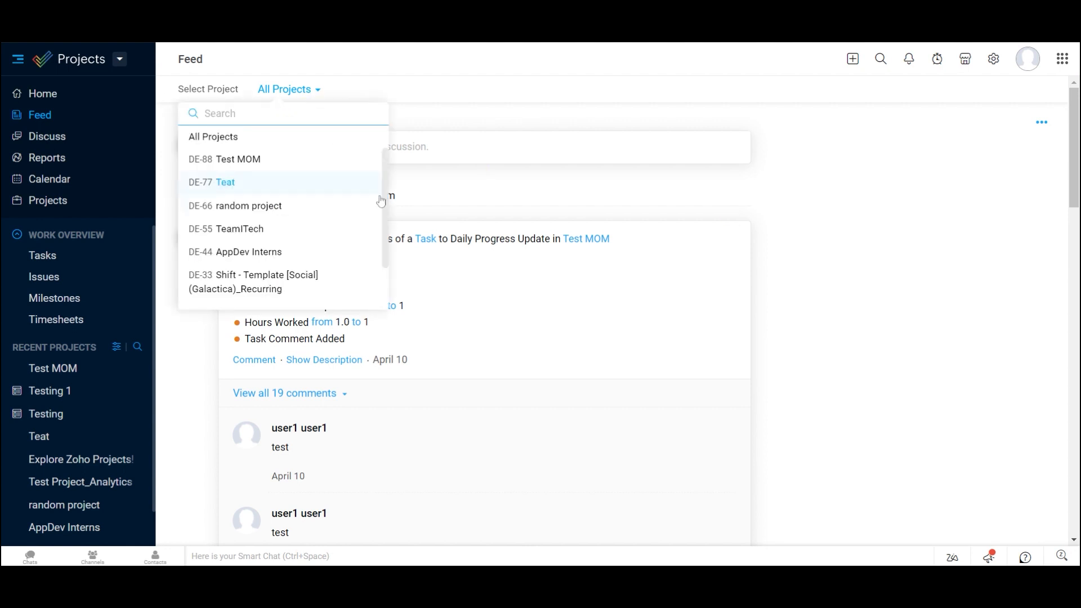
{"action": "left_click_drag", "start_coordinate": [387, 232], "coordinate": [377, 147]}
{"action": "left_click", "coordinate": [782, 321]}
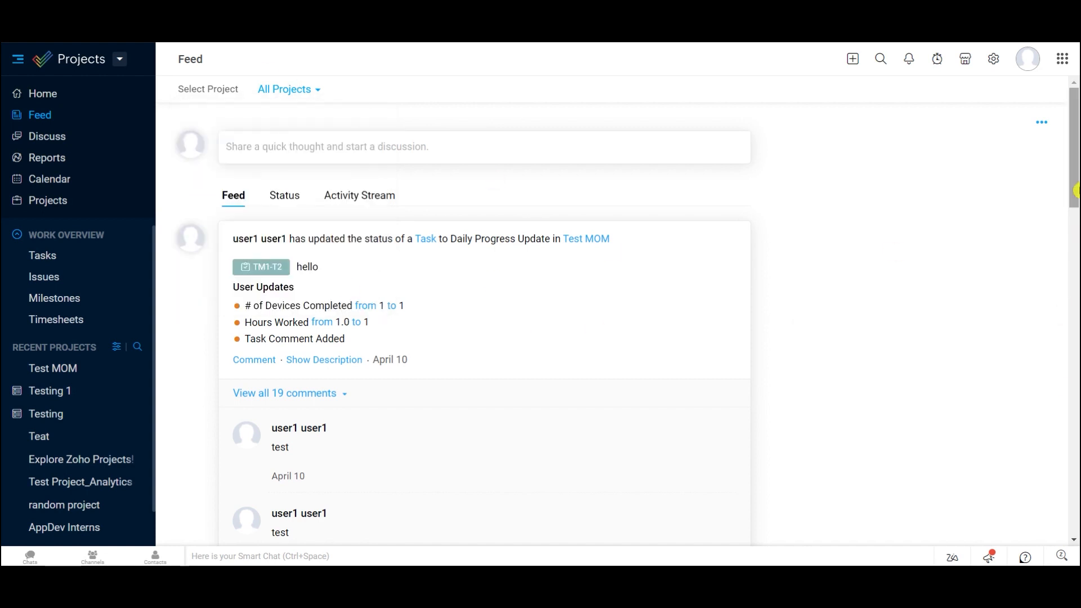
{"action": "mouse_move", "coordinate": [1075, 201]}
{"action": "left_mouse_down"}
{"action": "mouse_move", "coordinate": [1075, 473]}
{"action": "mouse_move", "coordinate": [1076, 203]}
{"action": "left_mouse_up"}
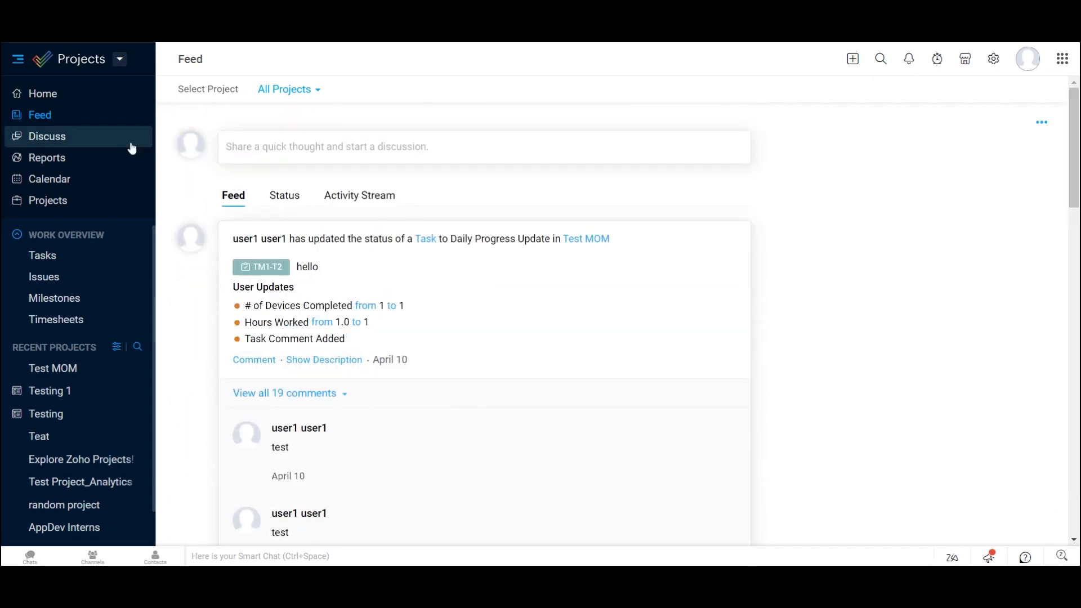
Review the Gantt chart of open tasks and the other report types available in Reports.
{"action": "left_click", "coordinate": [69, 165]}
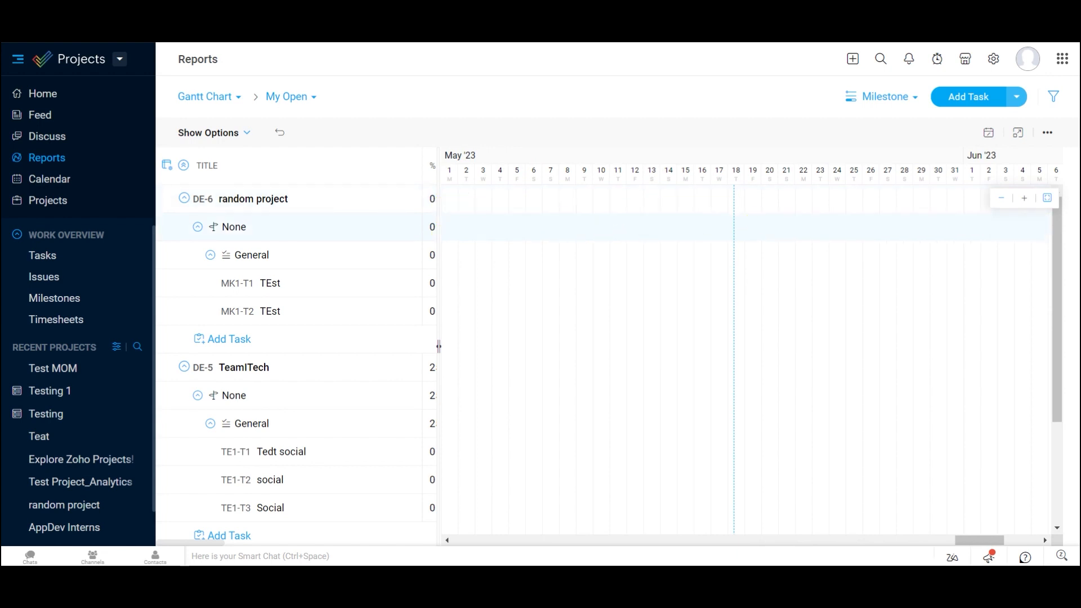
{"action": "left_click", "coordinate": [242, 100]}
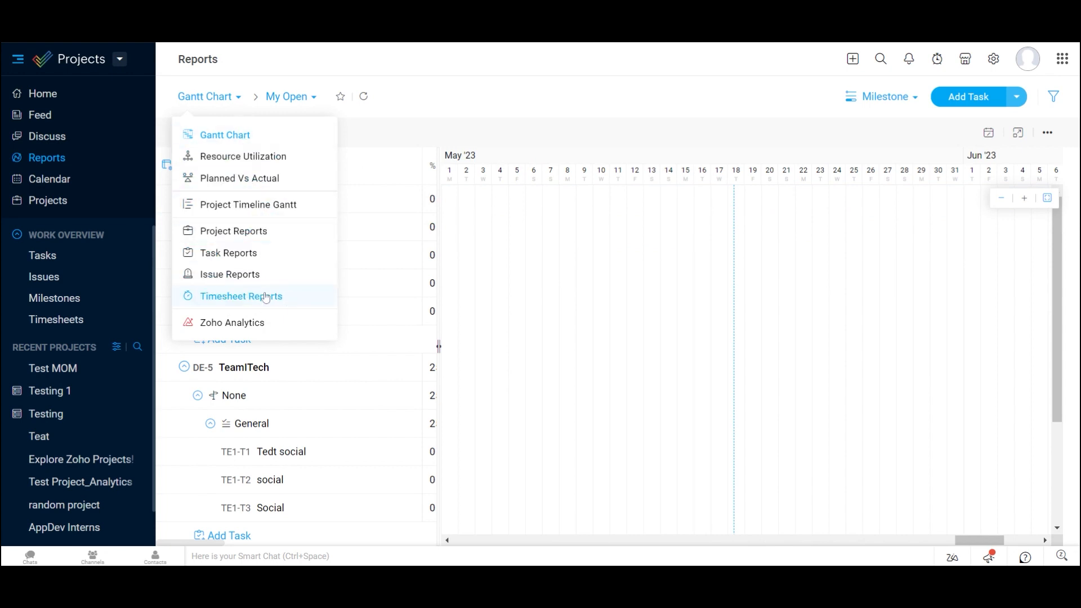
{"action": "left_click", "coordinate": [512, 141]}
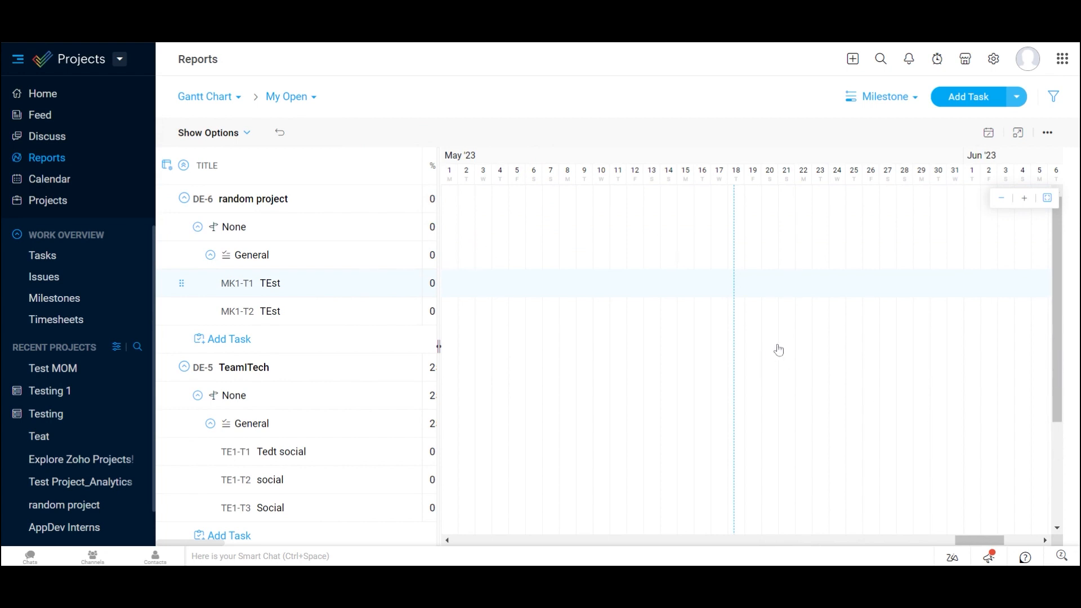
{"action": "scroll", "coordinate": [230, 171], "scroll_direction": "down", "scroll_amount": 3}
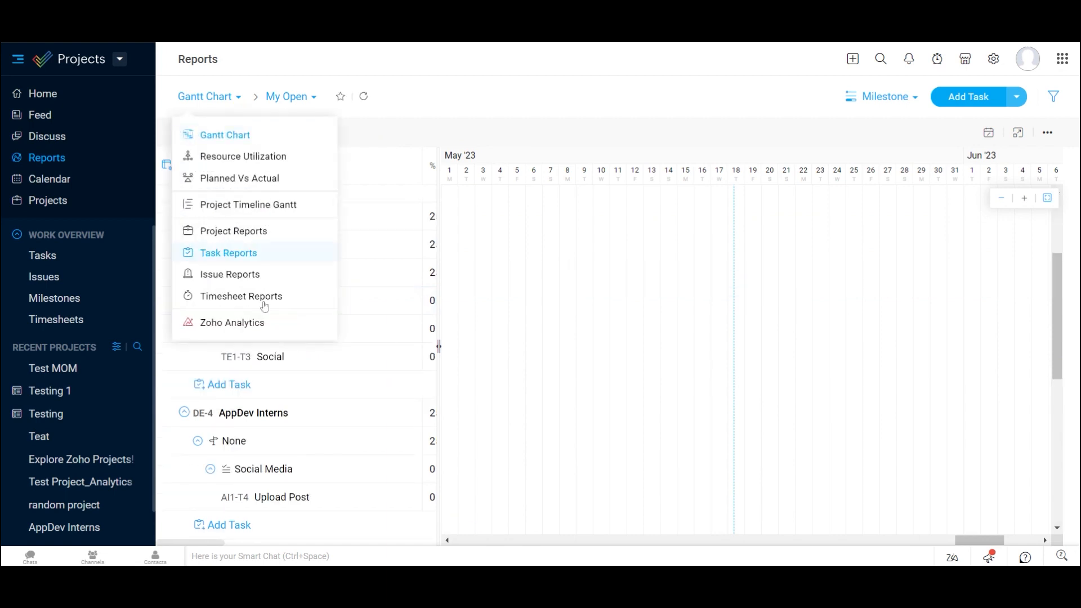
{"action": "mouse_move", "coordinate": [240, 109]}
Review the monthly calendar, and the projects list with its predefined views and custom view option.
{"action": "left_click", "coordinate": [71, 182]}
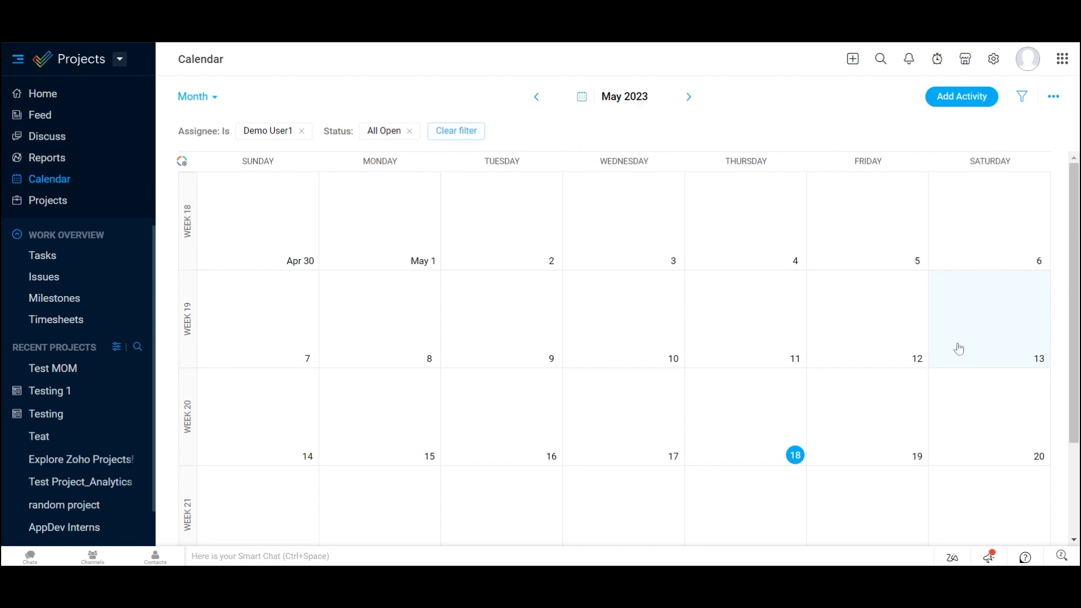
{"action": "left_click", "coordinate": [34, 203]}
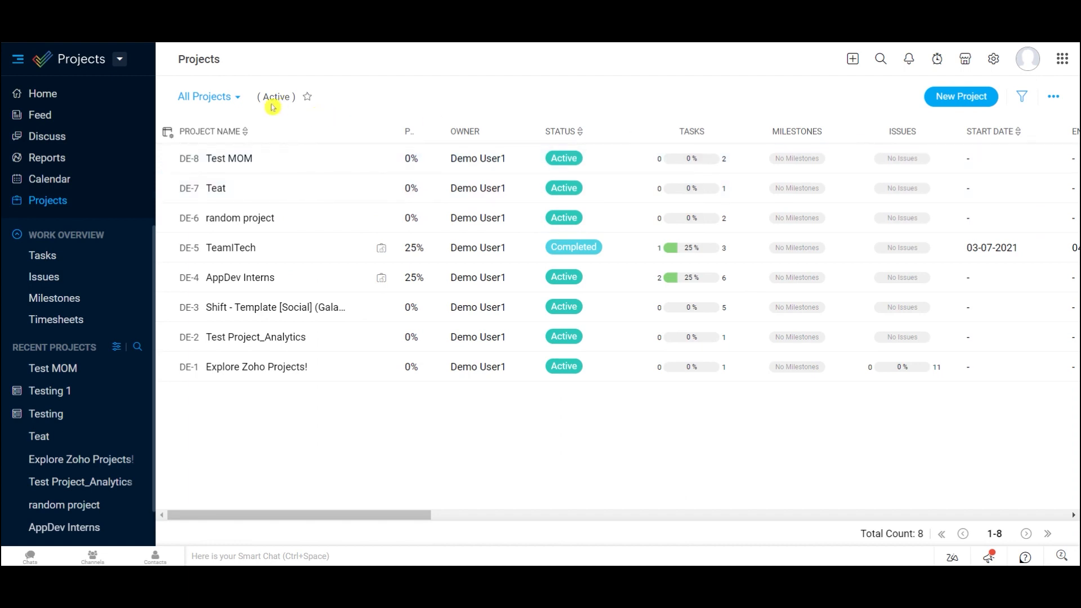
{"action": "left_click", "coordinate": [233, 104]}
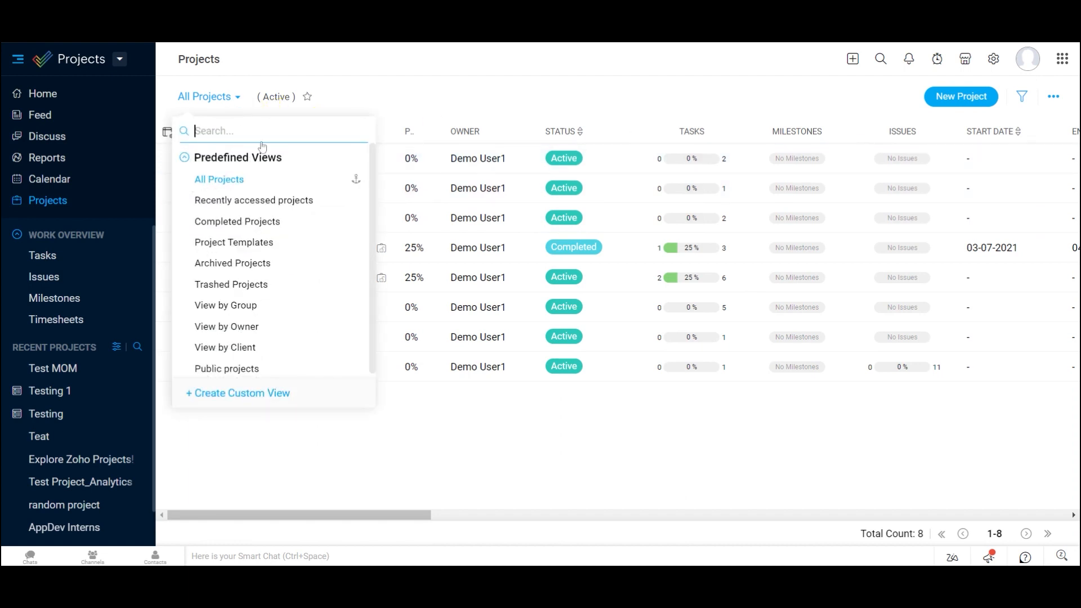
{"action": "scroll", "coordinate": [376, 259], "scroll_direction": "down", "scroll_amount": 1}
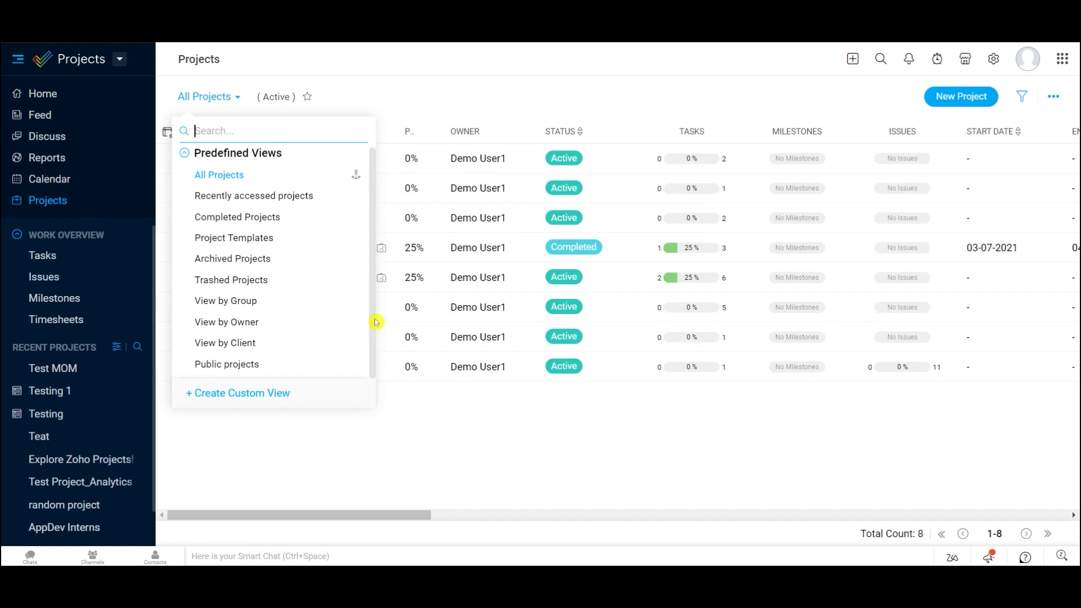
{"action": "left_click_drag", "start_coordinate": [375, 248], "coordinate": [377, 204]}
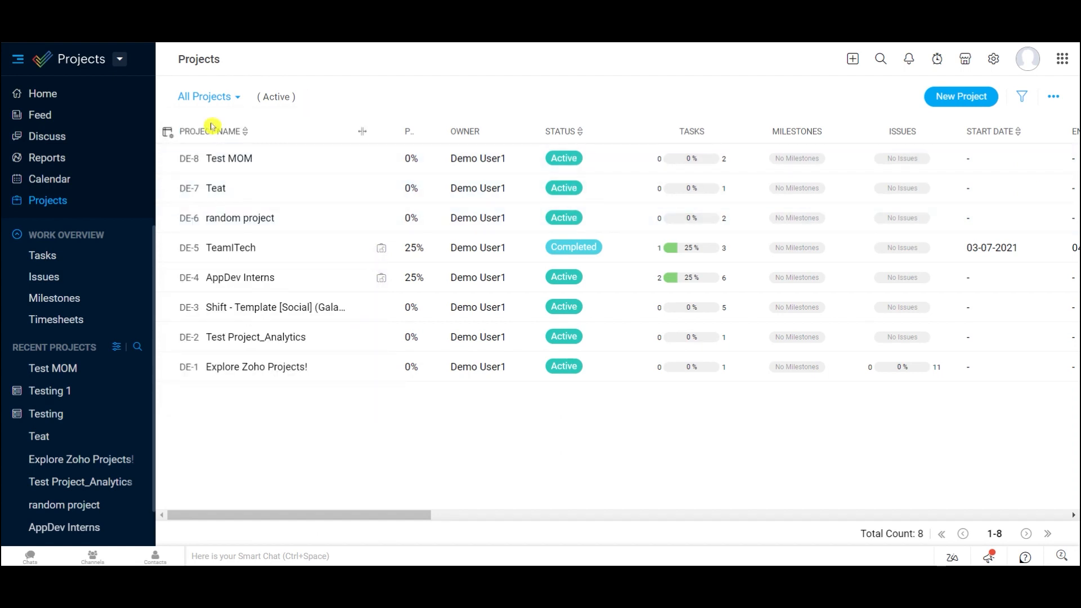
{"action": "left_click", "coordinate": [227, 103]}
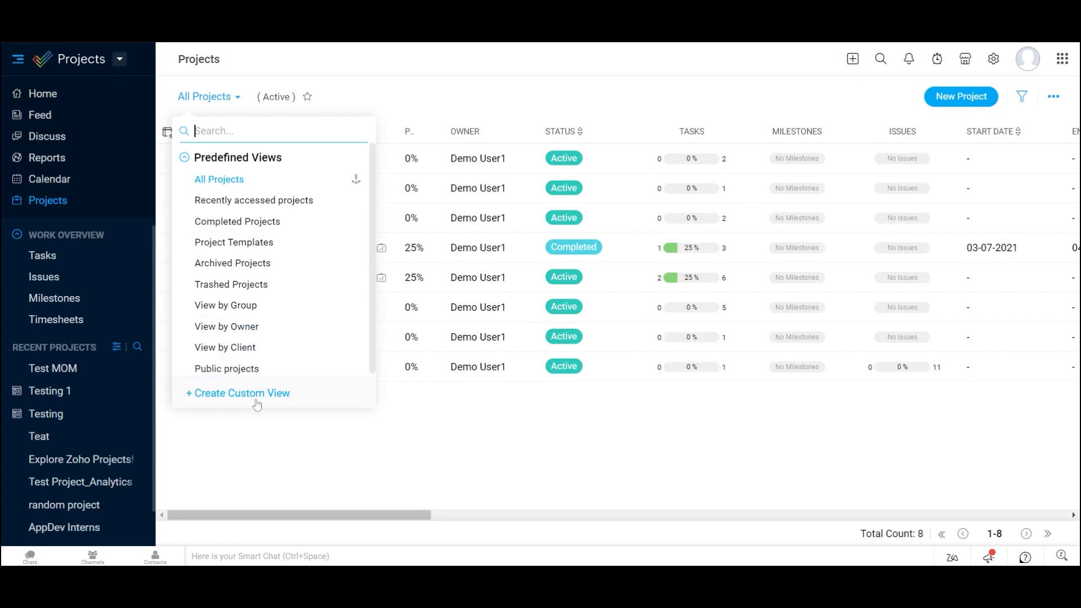
{"action": "left_click", "coordinate": [353, 446]}
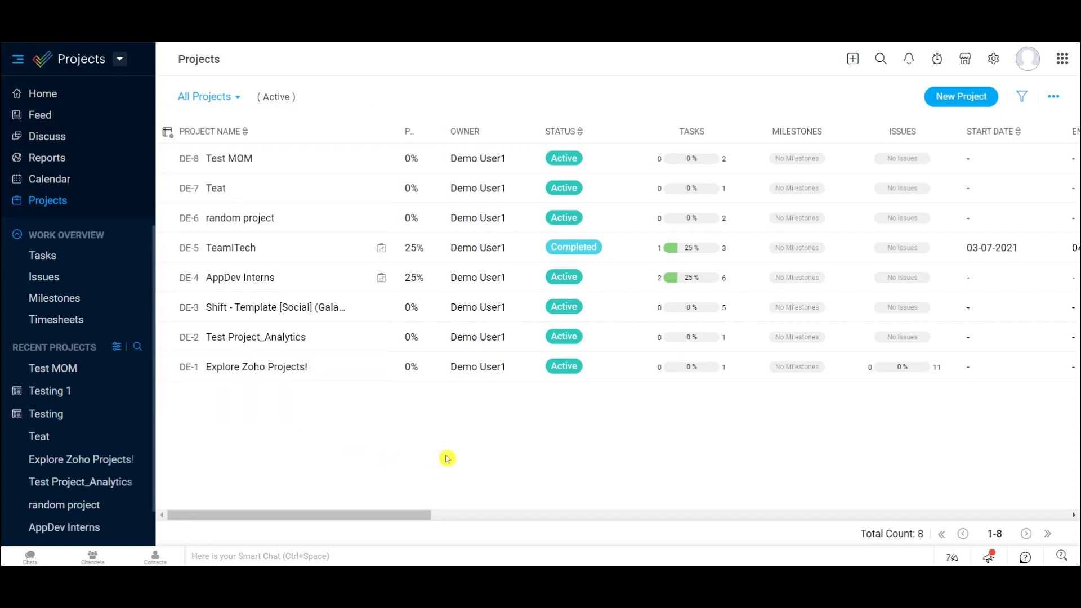
Open the Test MOM project, switch its tasks to the Plain and finally the Kanban view, and look over the status columns.
{"action": "left_click", "coordinate": [223, 162]}
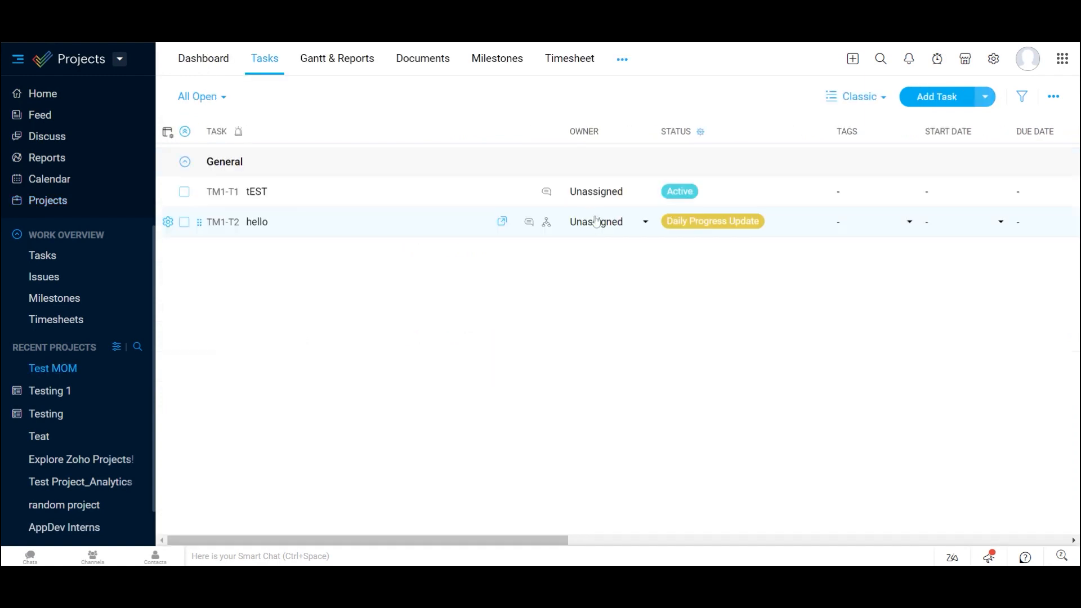
{"action": "left_click", "coordinate": [883, 101]}
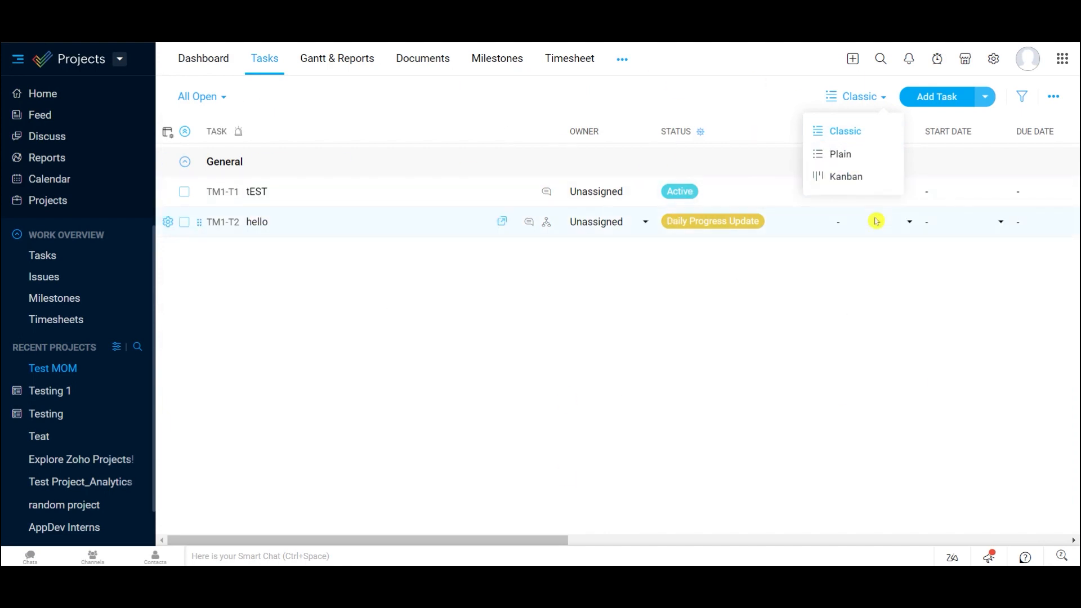
{"action": "left_click", "coordinate": [840, 154]}
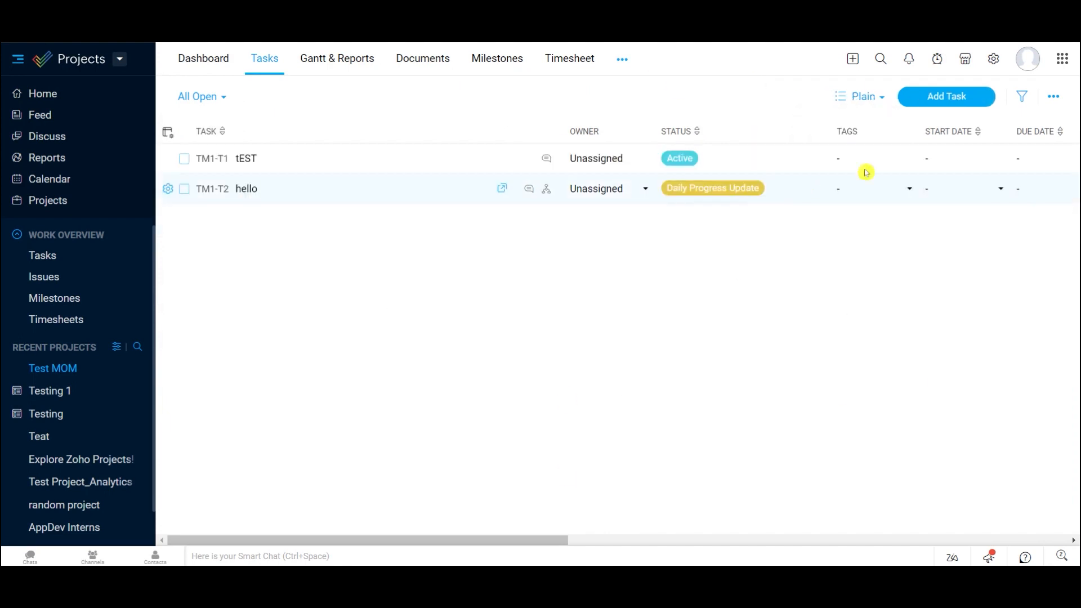
{"action": "left_click", "coordinate": [860, 96]}
{"action": "left_click", "coordinate": [846, 177]}
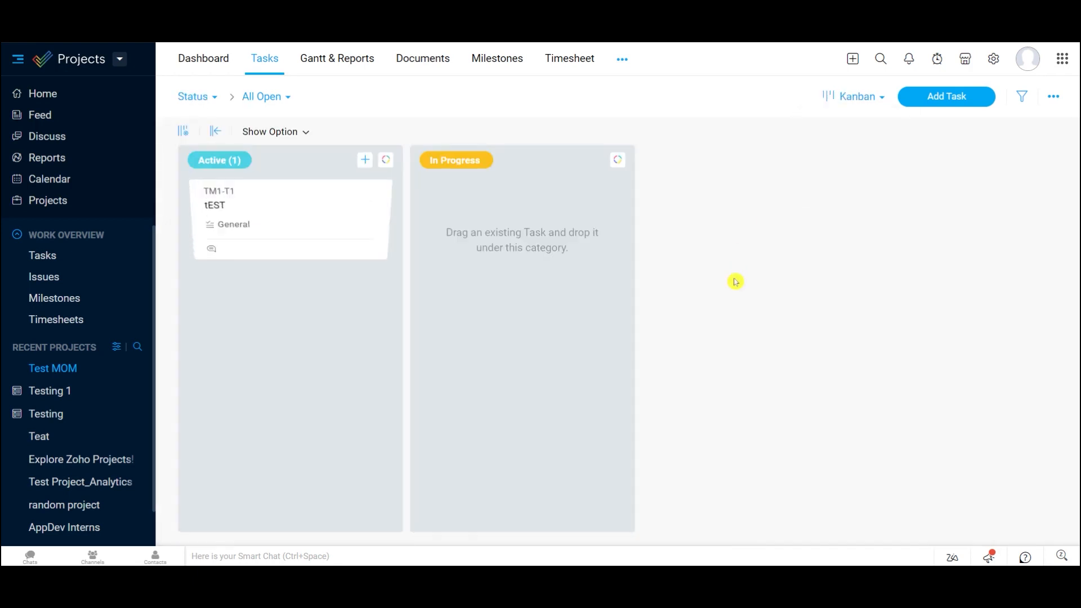
{"action": "left_click_drag", "start_coordinate": [439, 543], "coordinate": [939, 545]}
{"action": "left_click_drag", "start_coordinate": [1040, 525], "coordinate": [233, 506]}
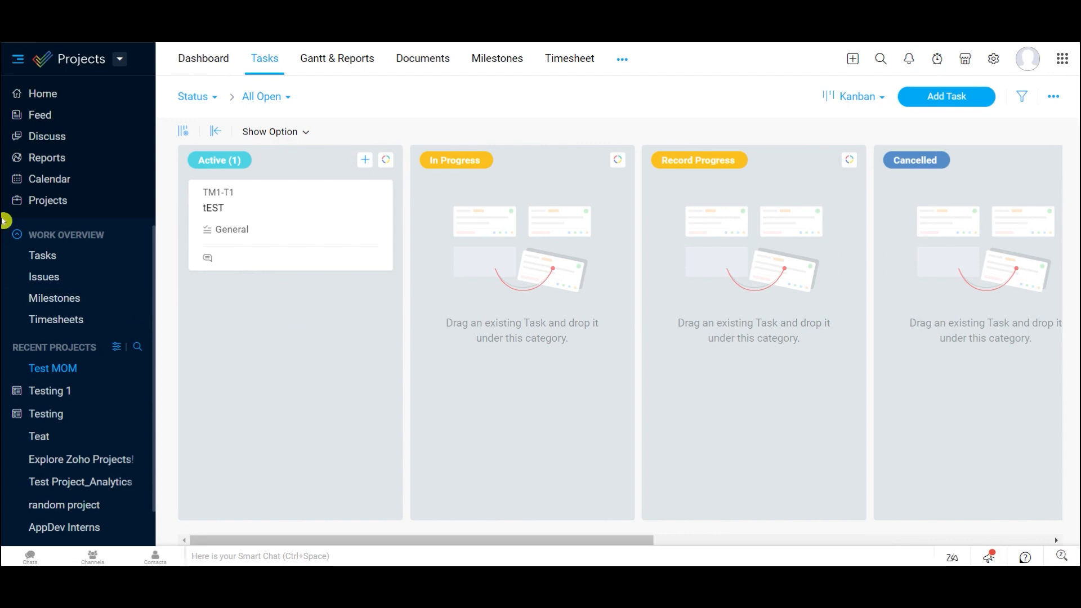
Review the tasks, issues, milestones and timesheets across all projects, and the list of recent projects.
{"action": "left_click", "coordinate": [64, 259]}
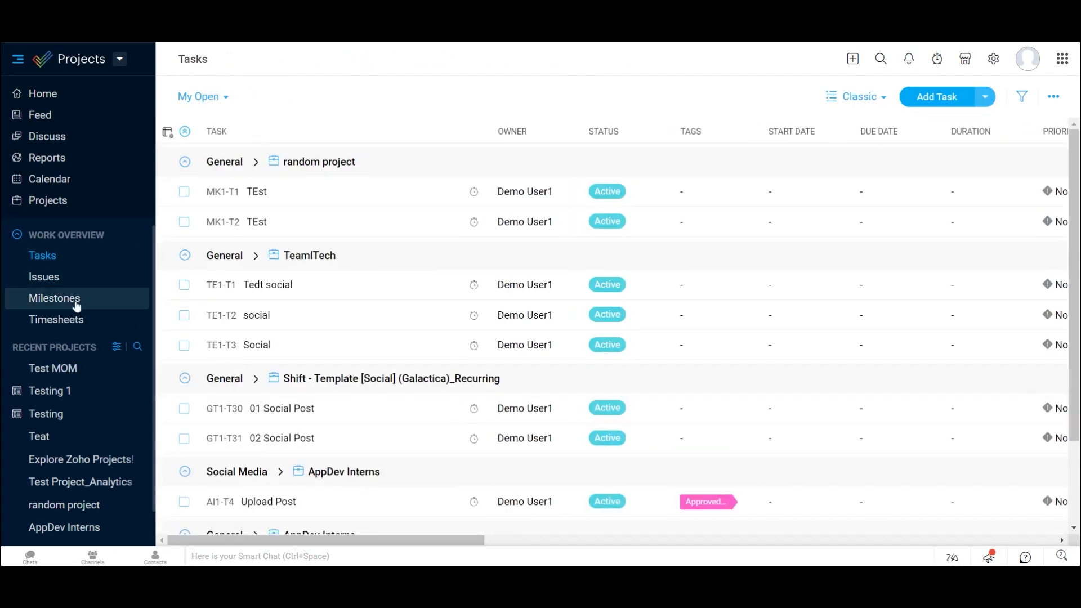
{"action": "left_click", "coordinate": [63, 281]}
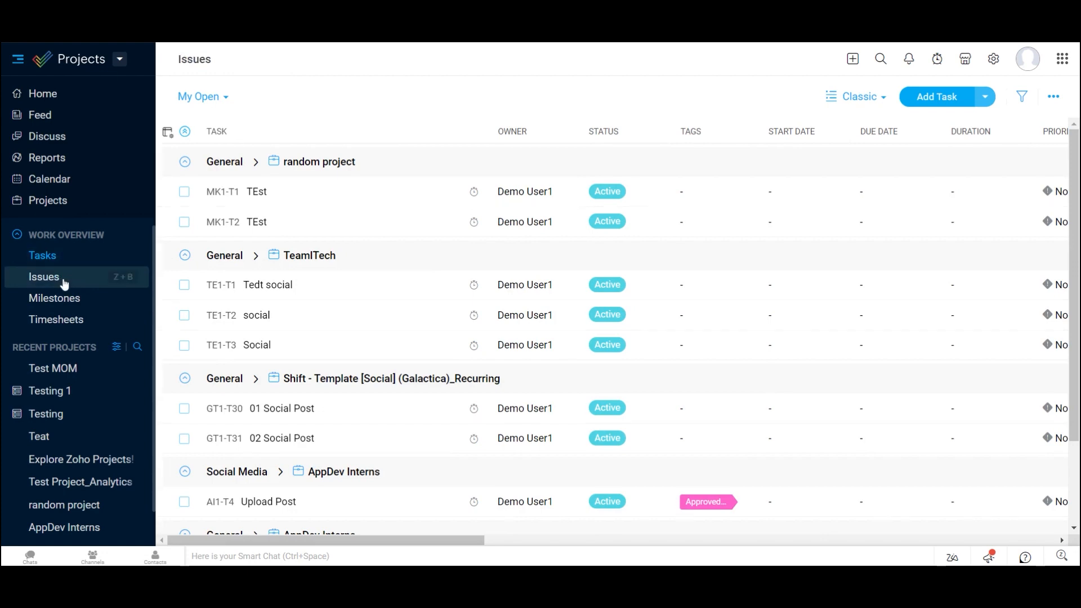
{"action": "left_click", "coordinate": [77, 306]}
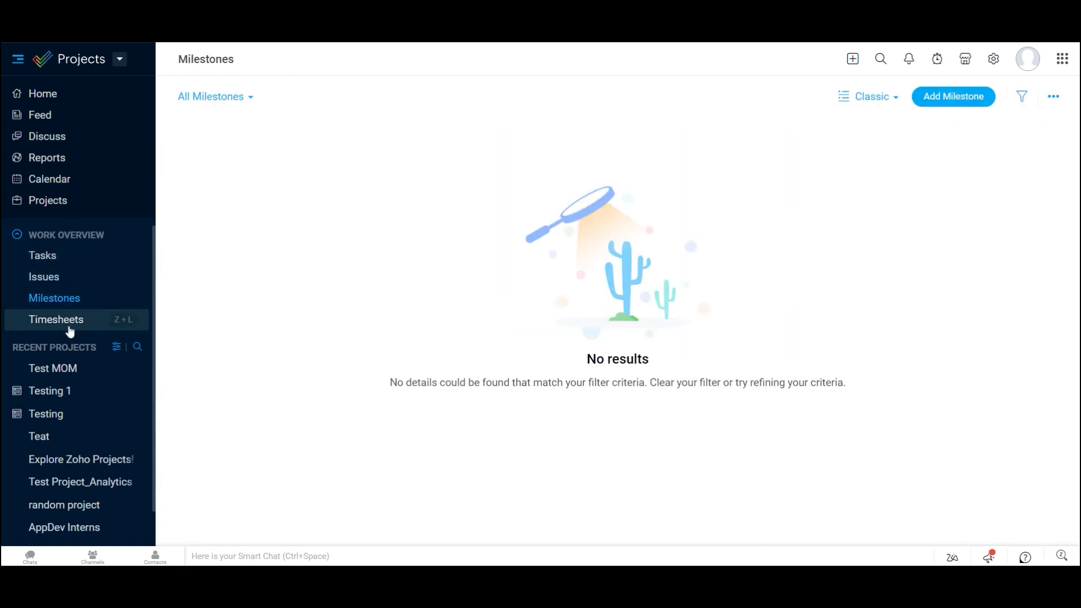
{"action": "left_click", "coordinate": [70, 329]}
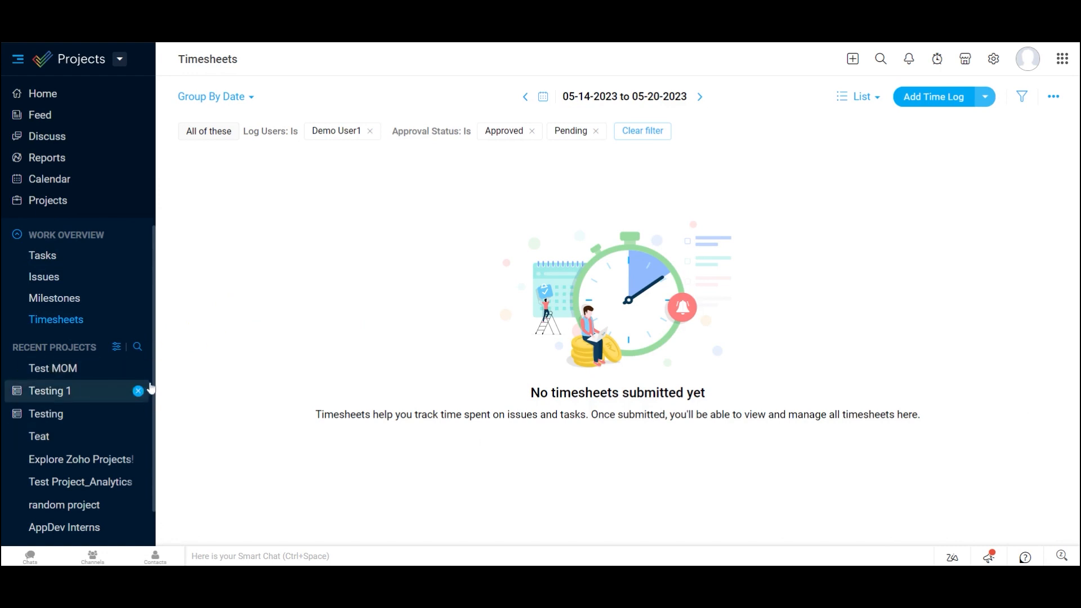
{"action": "scroll", "coordinate": [153, 412], "scroll_direction": "down", "scroll_amount": 1}
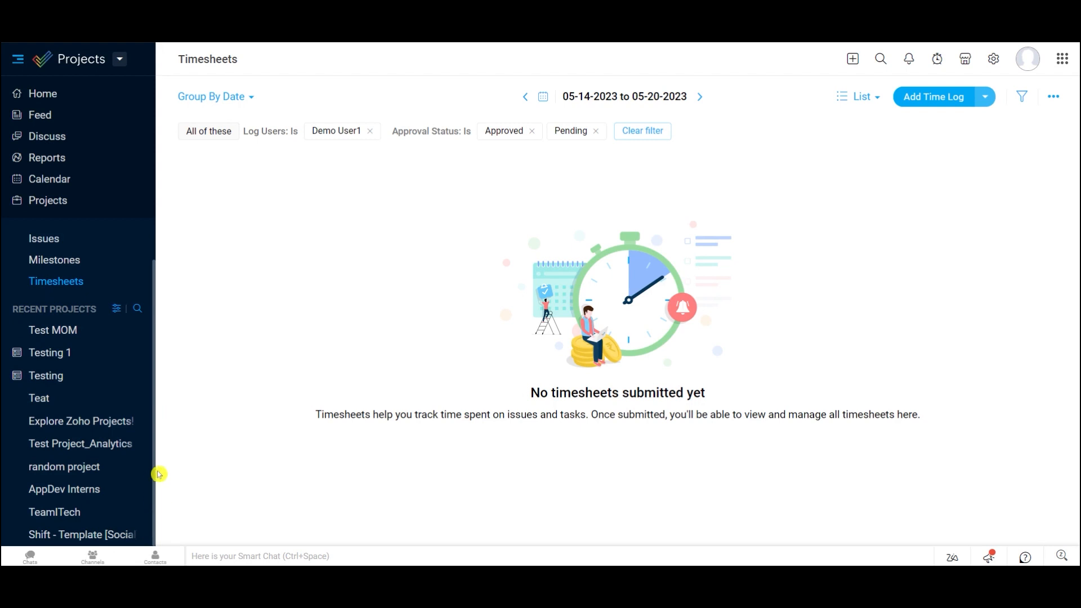
{"action": "scroll", "coordinate": [152, 422], "scroll_direction": "up", "scroll_amount": 1}
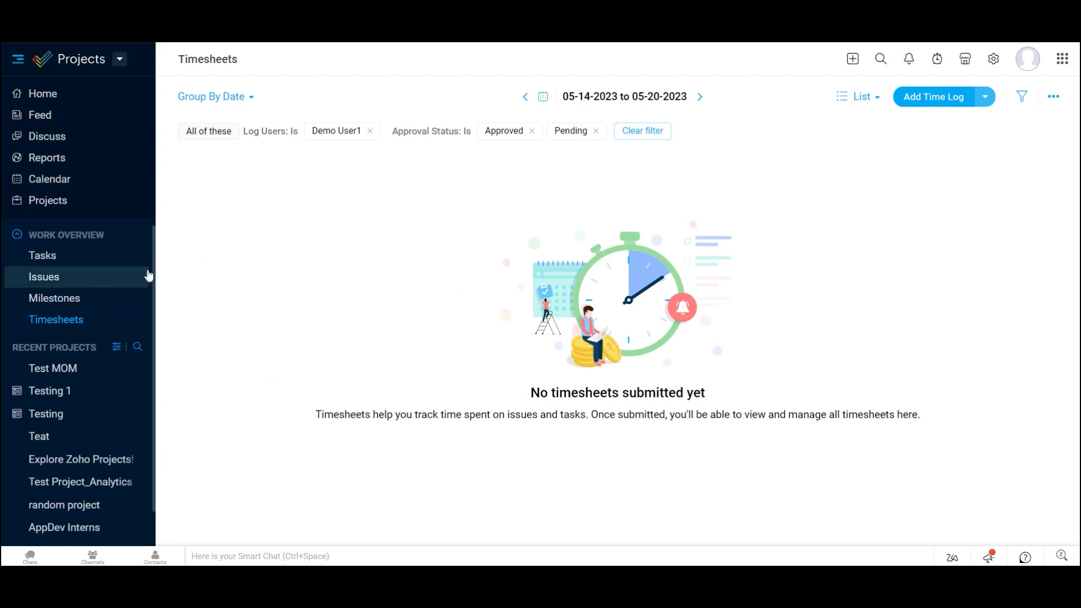
Return to the projects list and open the Test MOM project.
{"action": "left_click", "coordinate": [55, 208]}
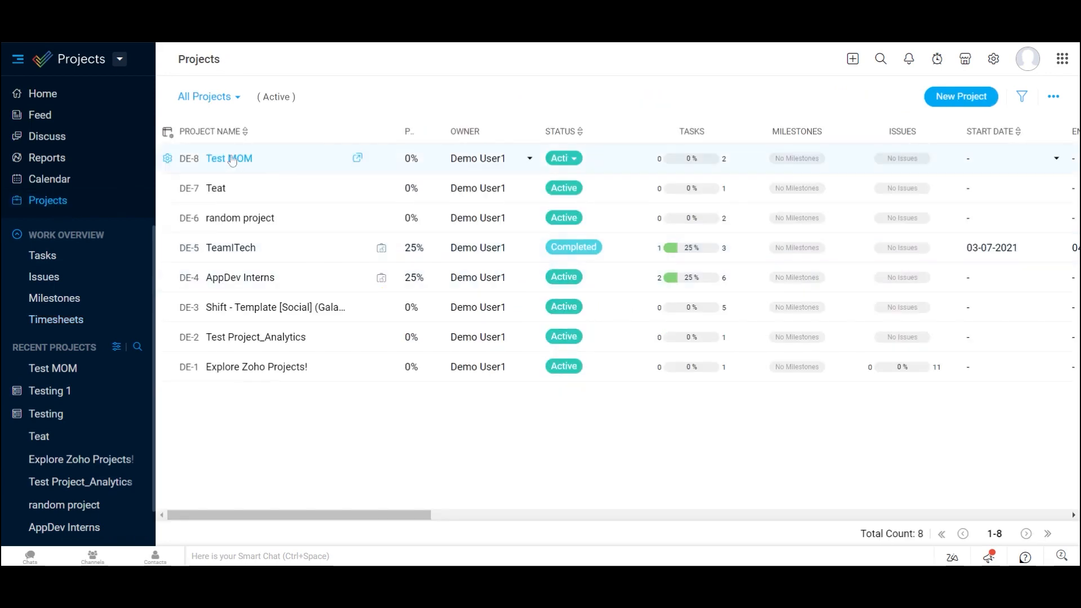
{"action": "left_click", "coordinate": [350, 157]}
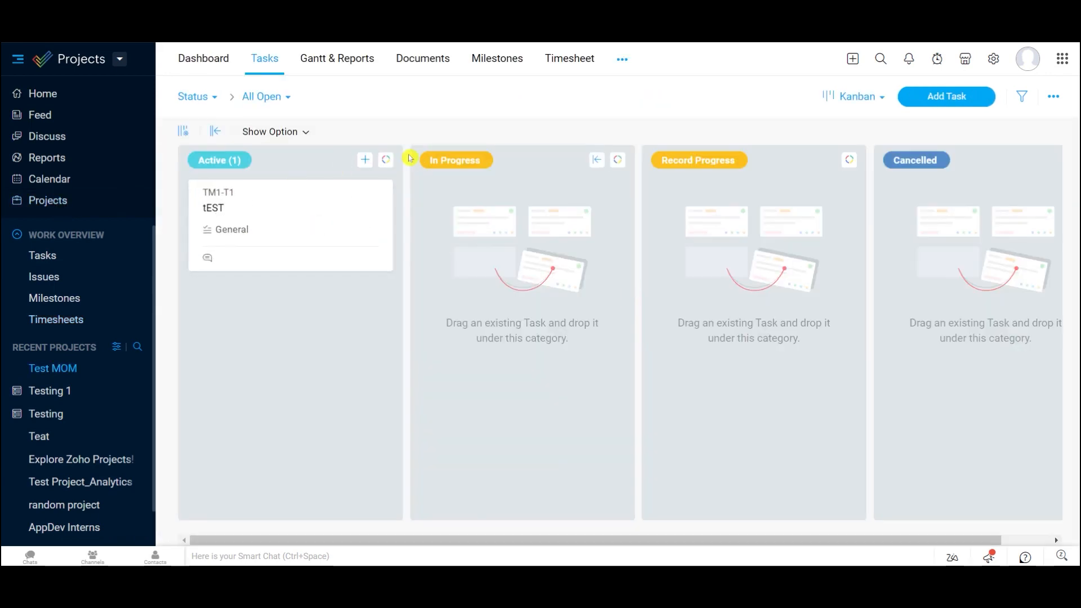
Open the tEST task, review its comments, dependency, status timeline and task information, and close it.
{"action": "left_click", "coordinate": [232, 212]}
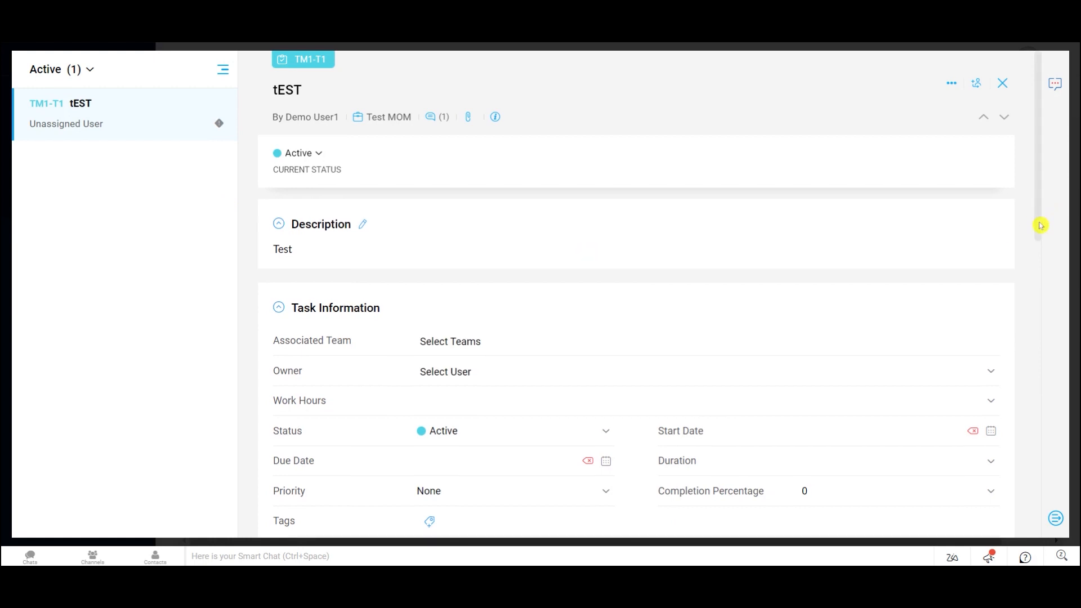
{"action": "left_click_drag", "start_coordinate": [1040, 227], "coordinate": [1054, 509]}
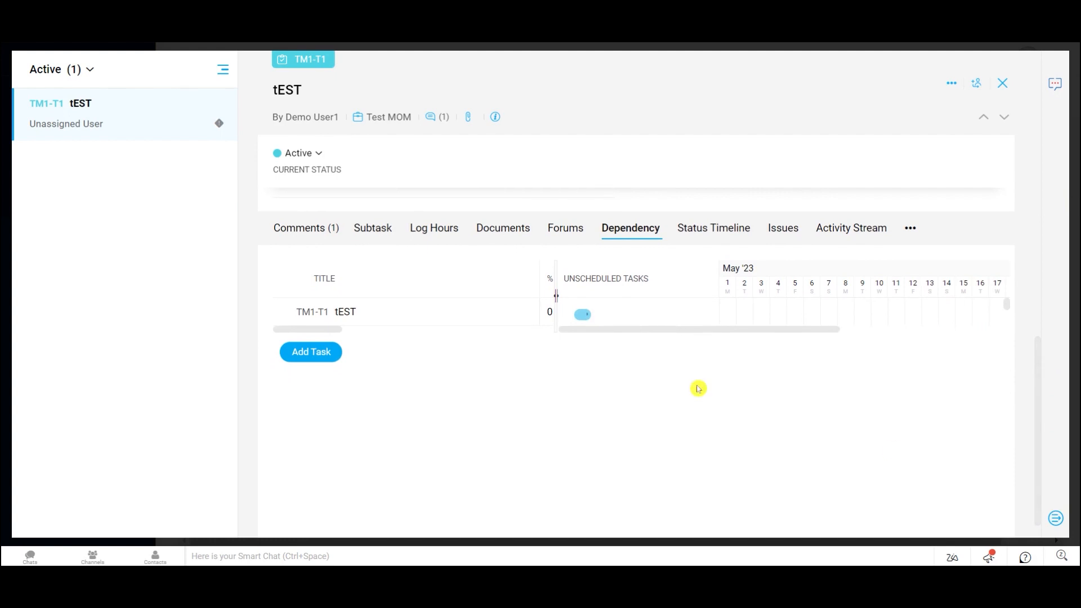
{"action": "left_click", "coordinate": [282, 236]}
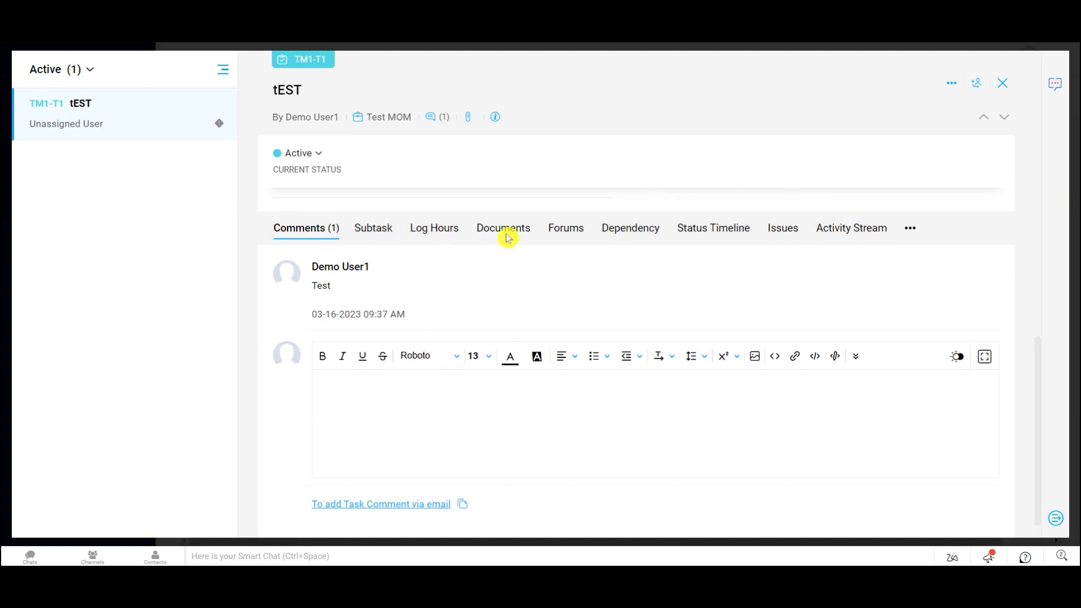
{"action": "left_click", "coordinate": [624, 237]}
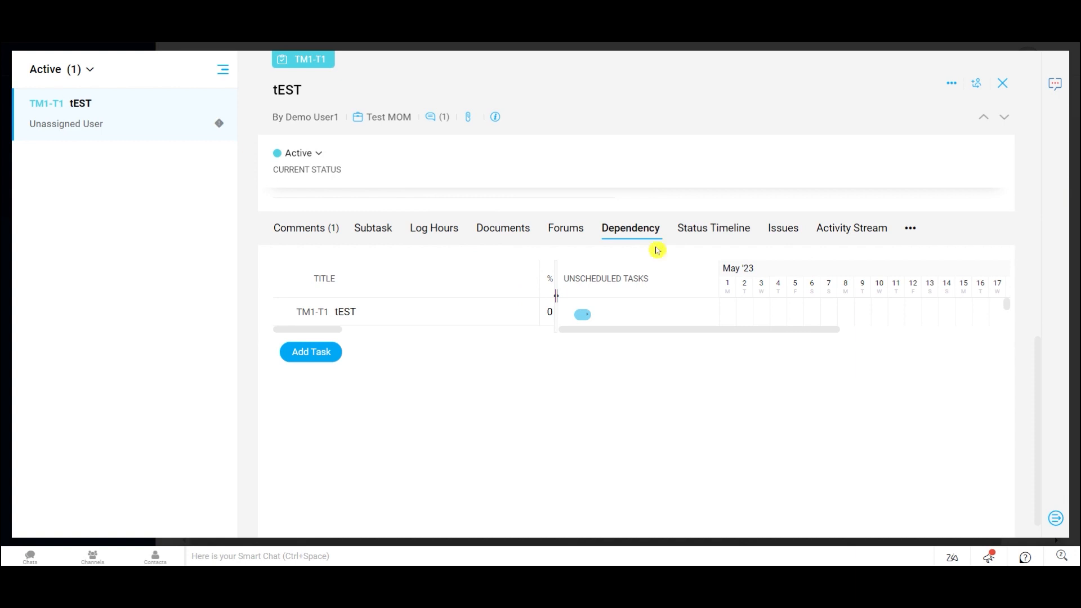
{"action": "left_click", "coordinate": [727, 233]}
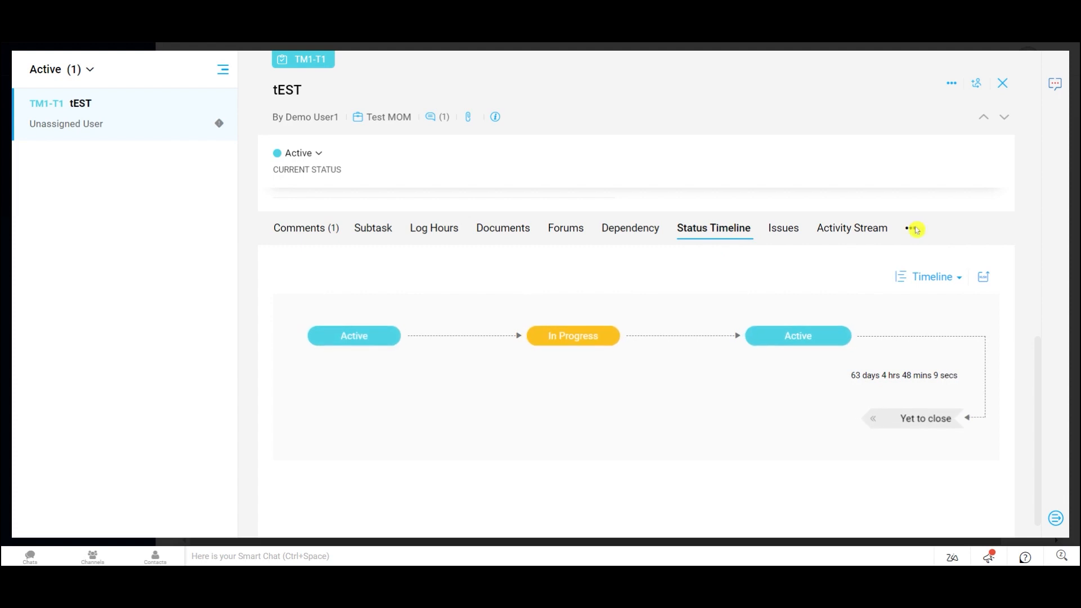
{"action": "left_click", "coordinate": [316, 233]}
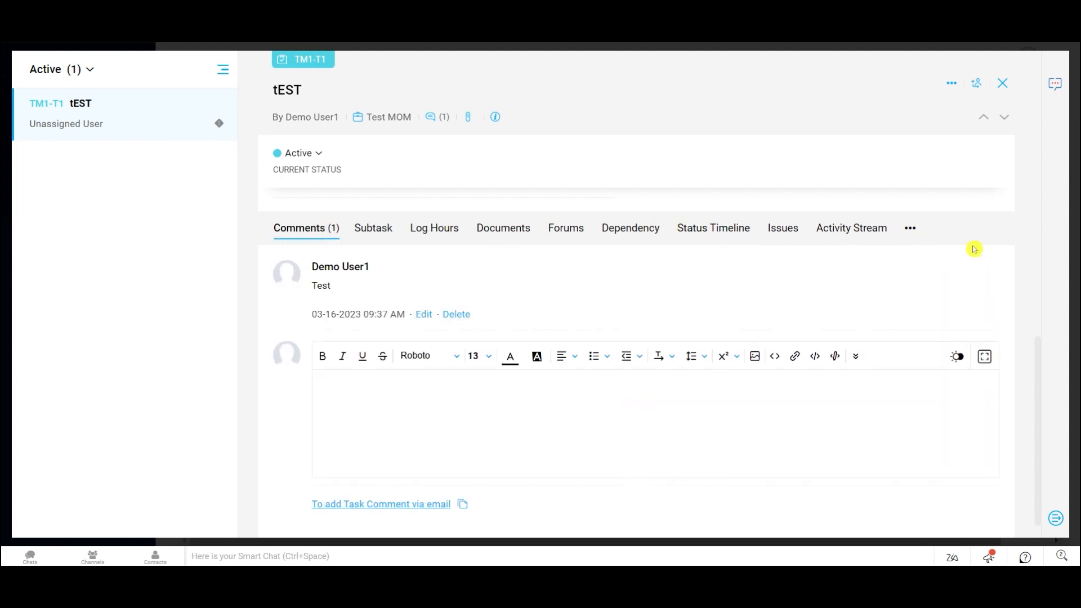
{"action": "left_click_drag", "start_coordinate": [1048, 436], "coordinate": [1048, 187]}
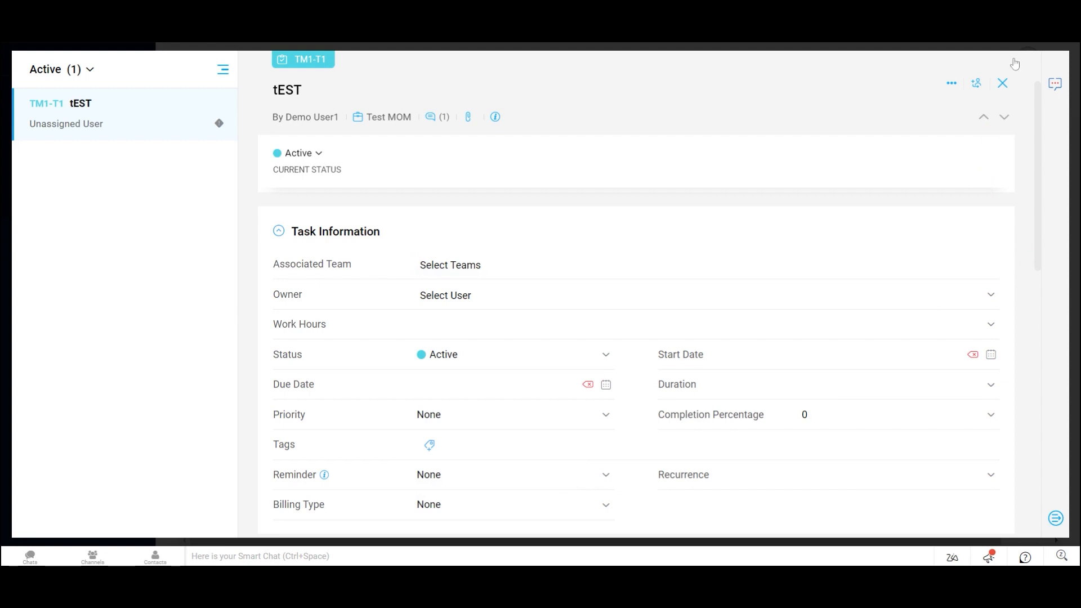
{"action": "left_click", "coordinate": [1003, 84]}
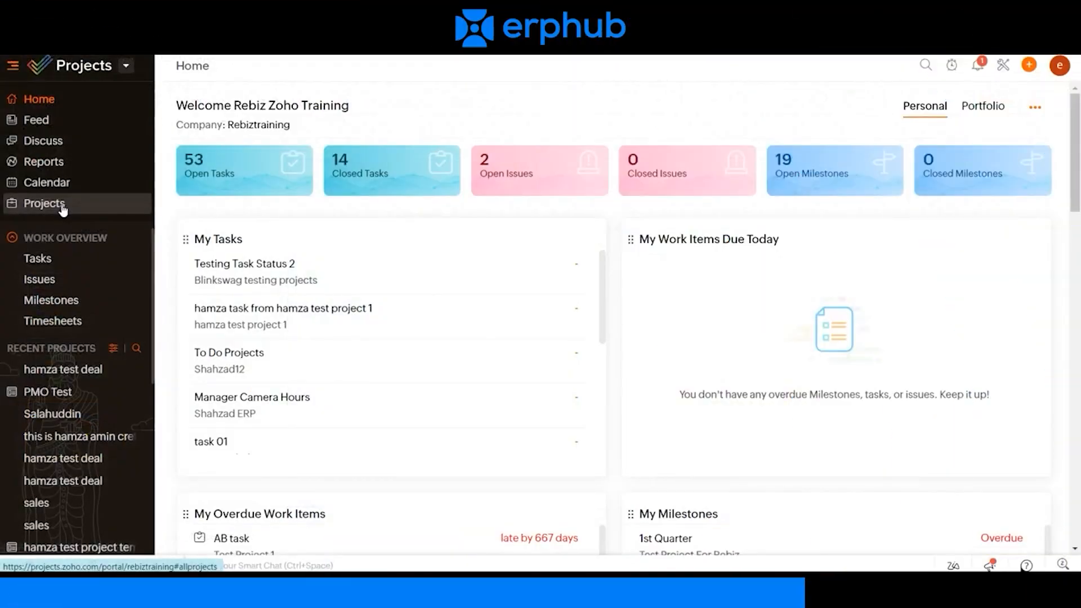
Start a new project from the projects list and title it "Project Timeline".
{"action": "left_click", "coordinate": [62, 210]}
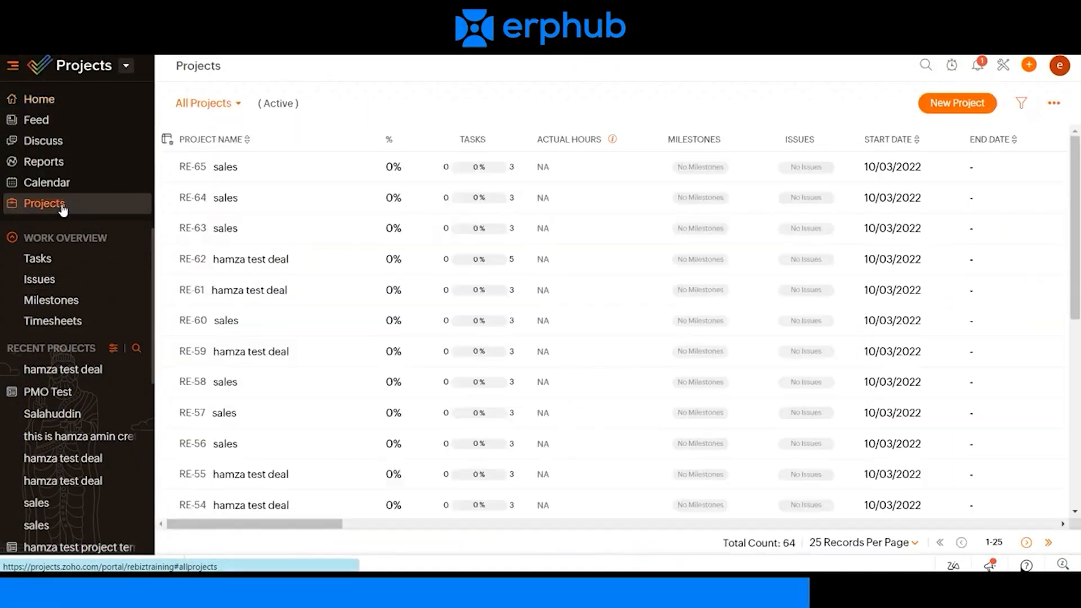
{"action": "left_click", "coordinate": [939, 109]}
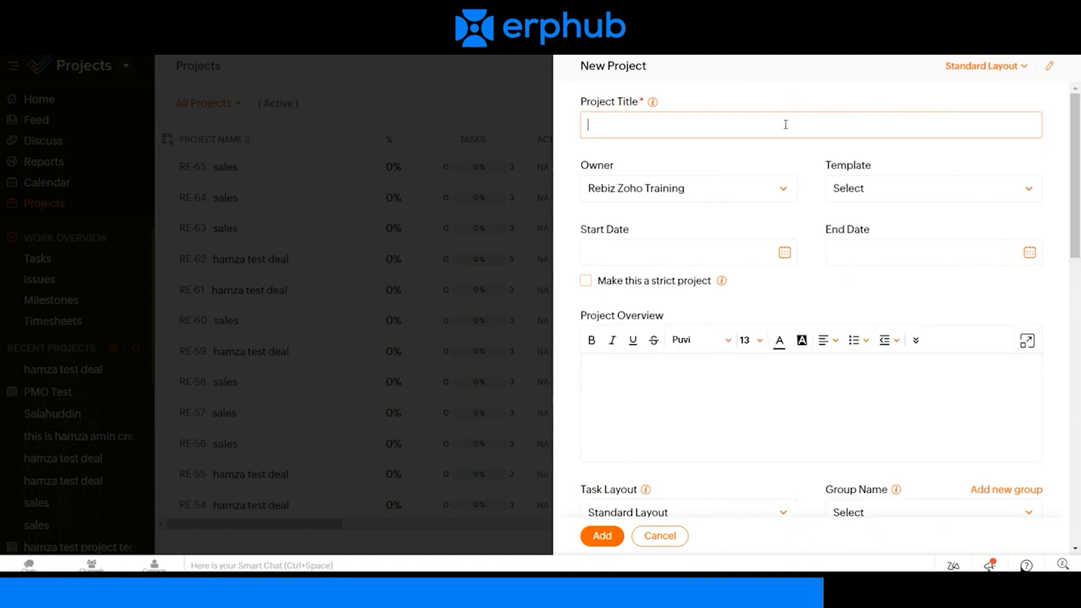
{"action": "type", "text": "Pr"}
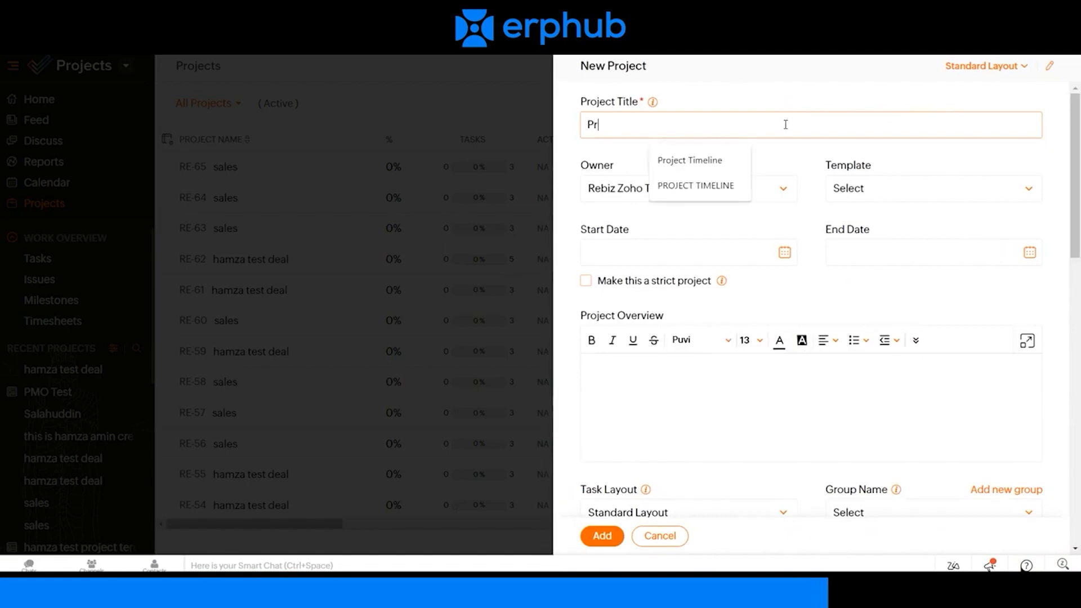
{"action": "type", "text": "oje"}
{"action": "key", "text": "Down"}
{"action": "key", "text": "Return"}
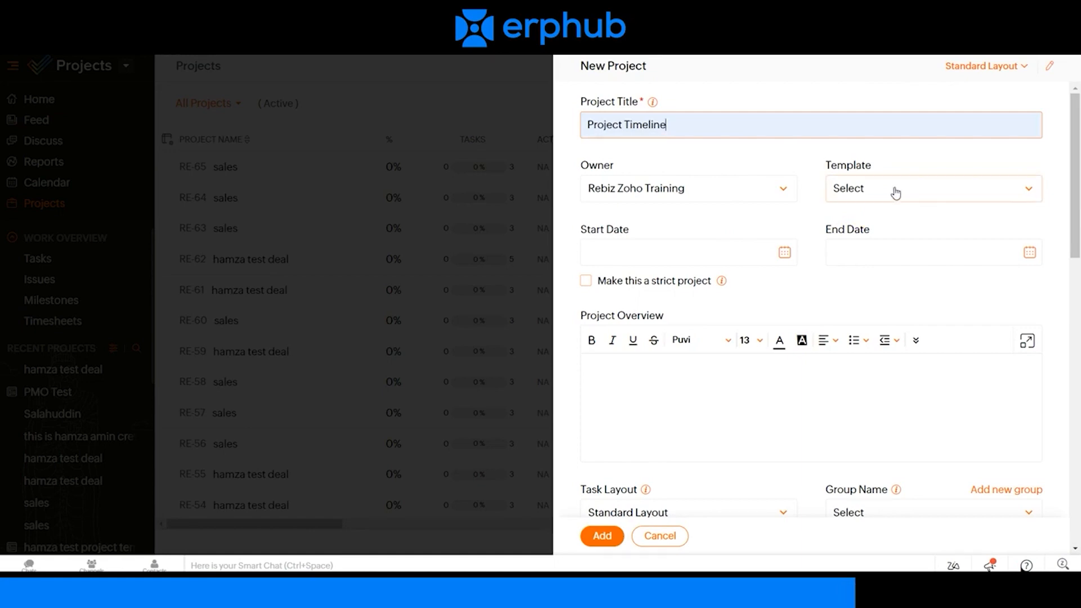
Go through the remaining project fields, enable the Forums tab for the project, and create it.
{"action": "left_click", "coordinate": [584, 233]}
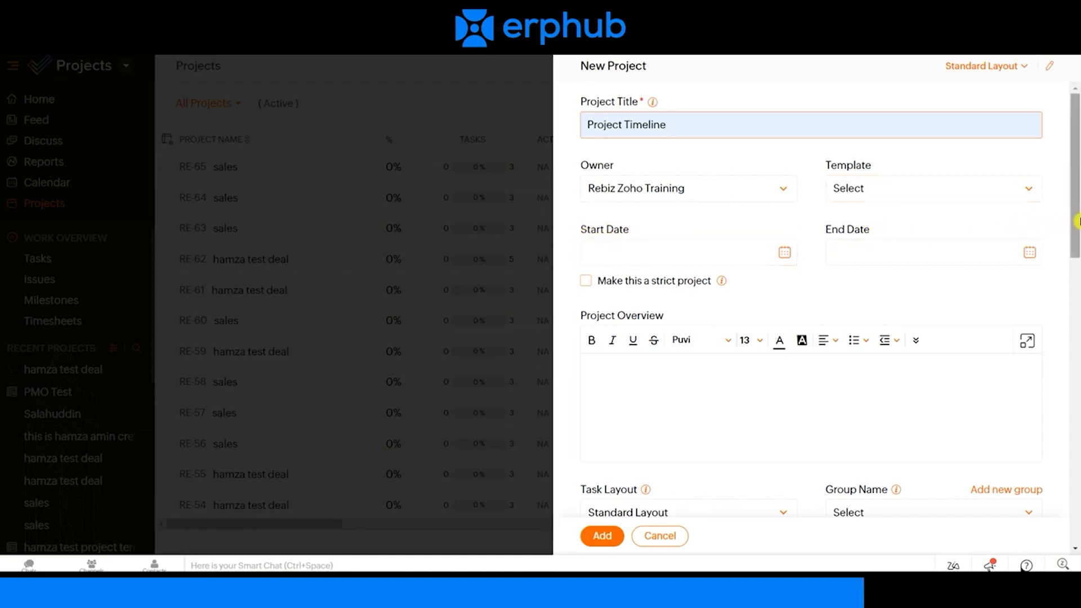
{"action": "left_click_drag", "start_coordinate": [1077, 222], "coordinate": [1077, 237]}
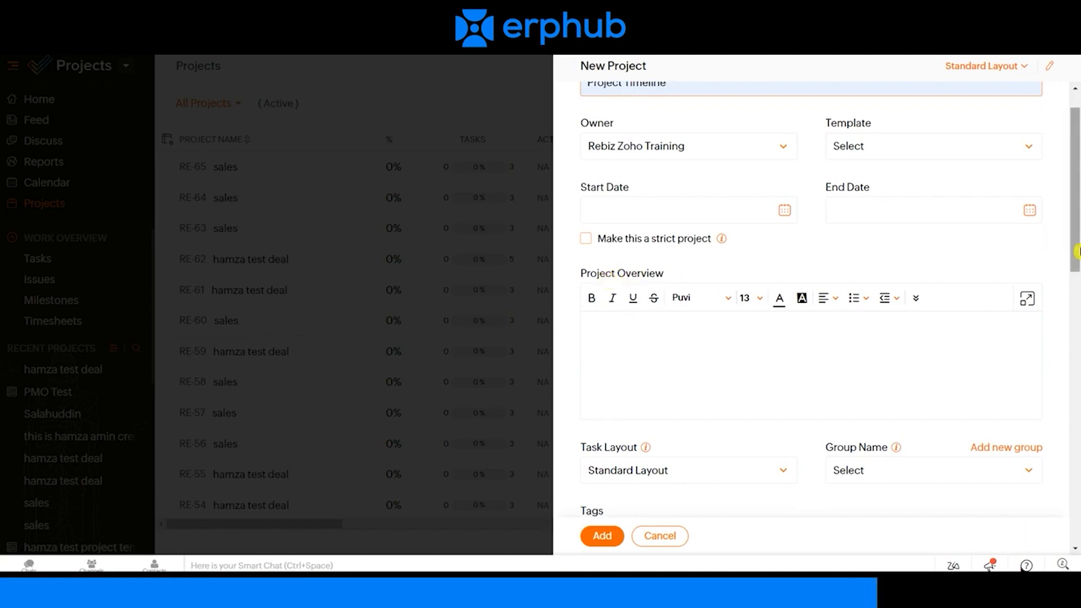
{"action": "left_click_drag", "start_coordinate": [1076, 251], "coordinate": [1077, 349]}
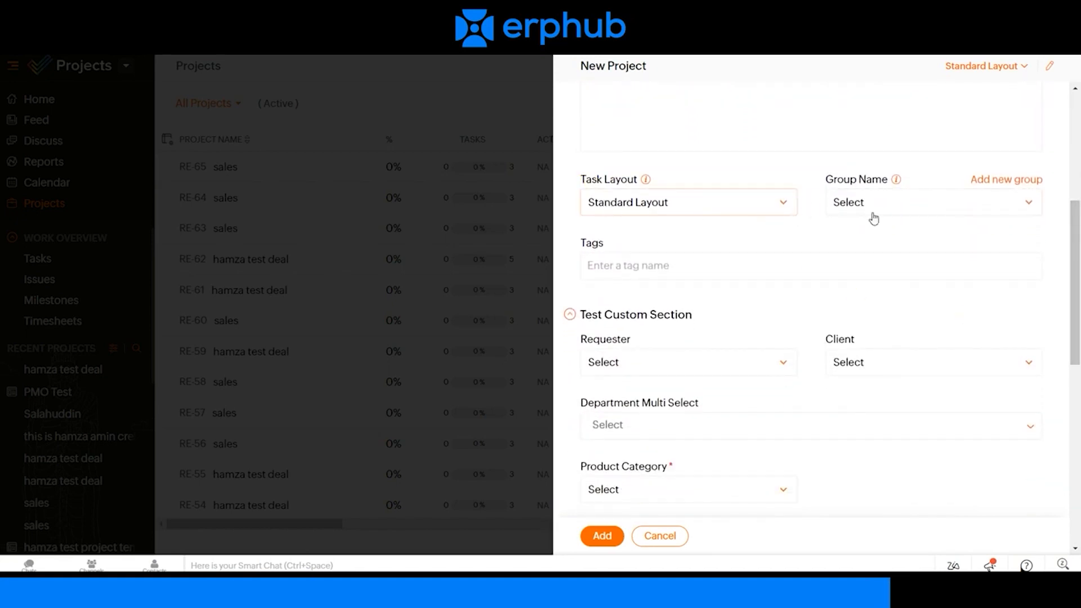
{"action": "left_click_drag", "start_coordinate": [1076, 272], "coordinate": [1077, 476]}
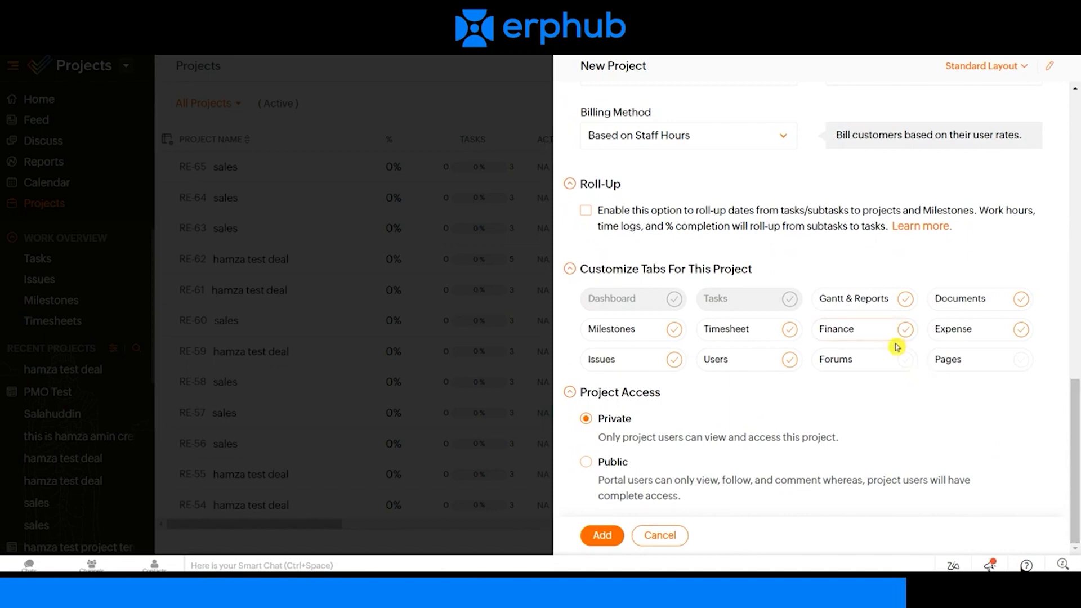
{"action": "left_click", "coordinate": [912, 367]}
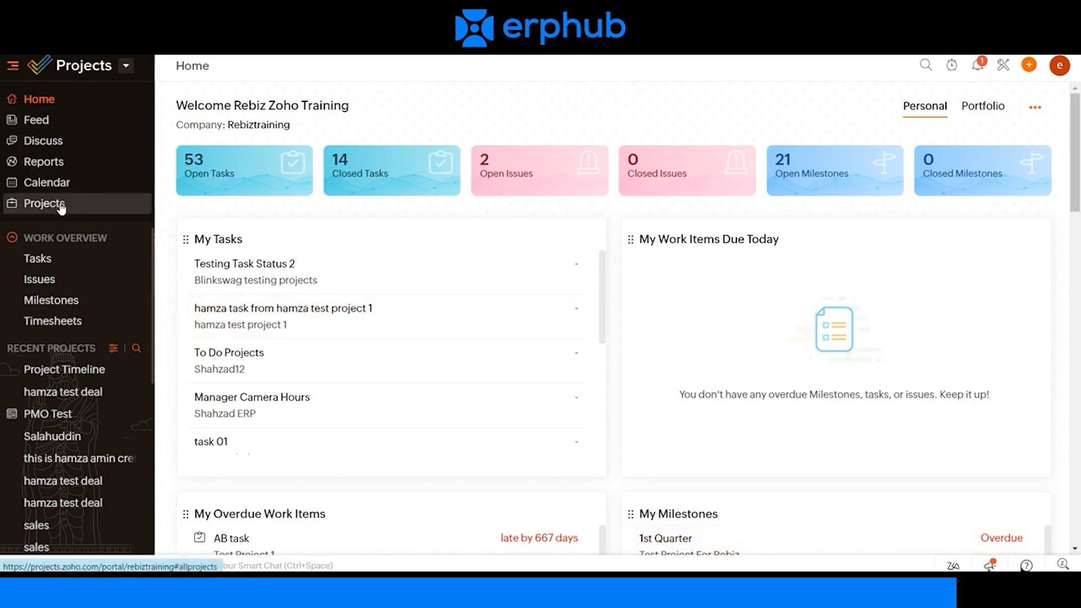
In the Project Timeline project's tasks, add an Internal milestone named "Milestone Test" starting and ending on 22/11/2022.
{"action": "left_click", "coordinate": [62, 206]}
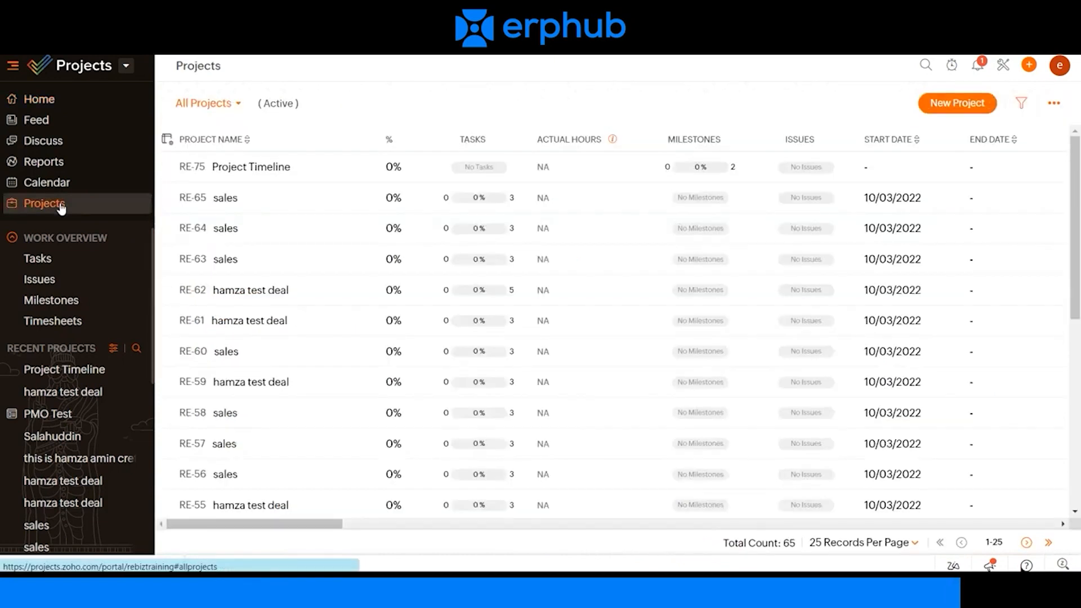
{"action": "left_click", "coordinate": [271, 168]}
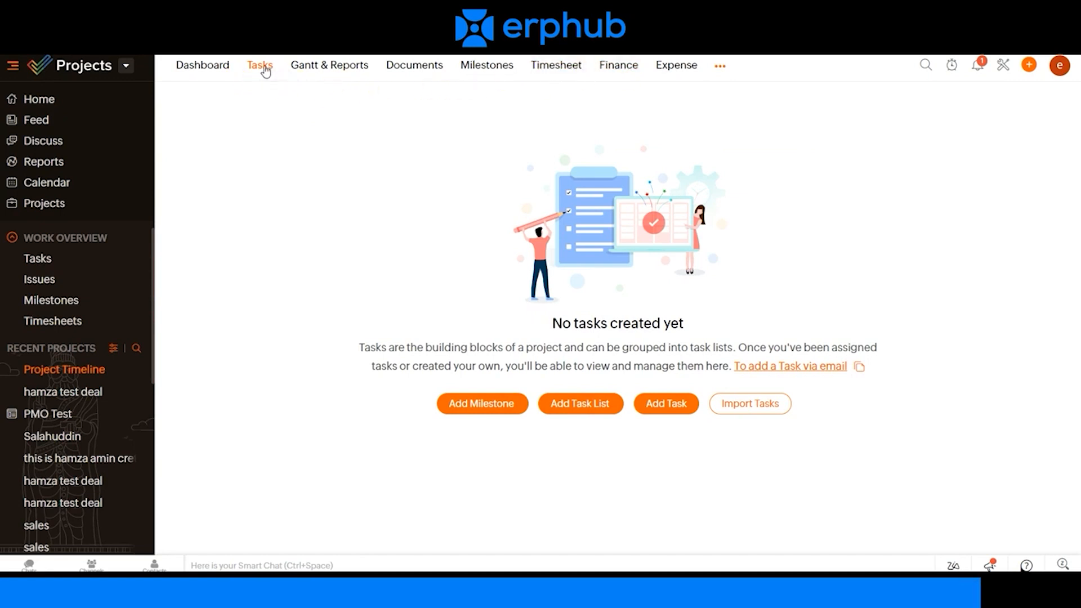
{"action": "left_click", "coordinate": [513, 410]}
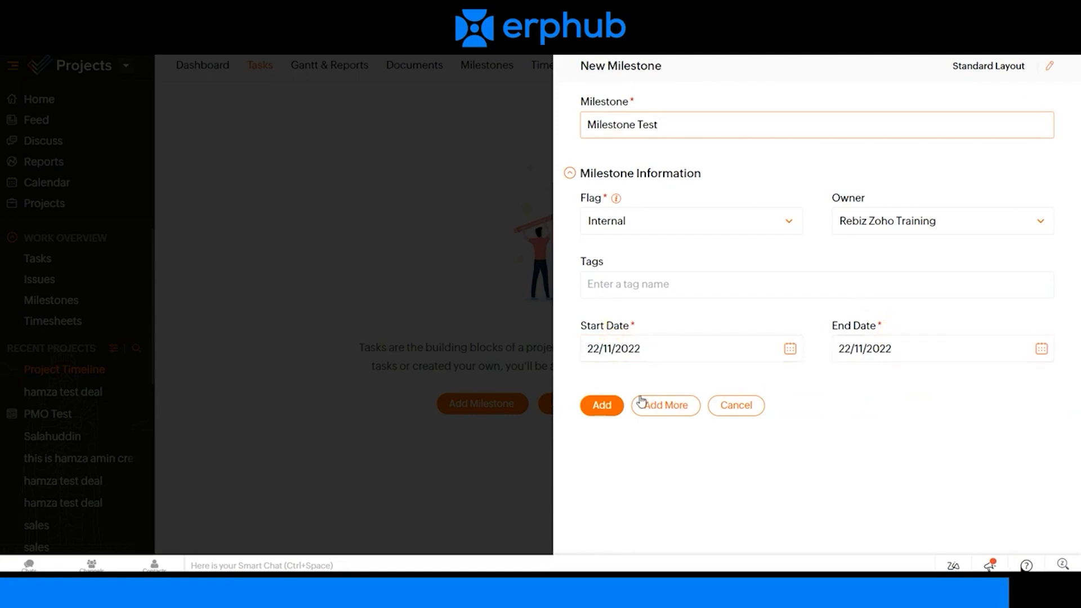
{"action": "left_click", "coordinate": [603, 407]}
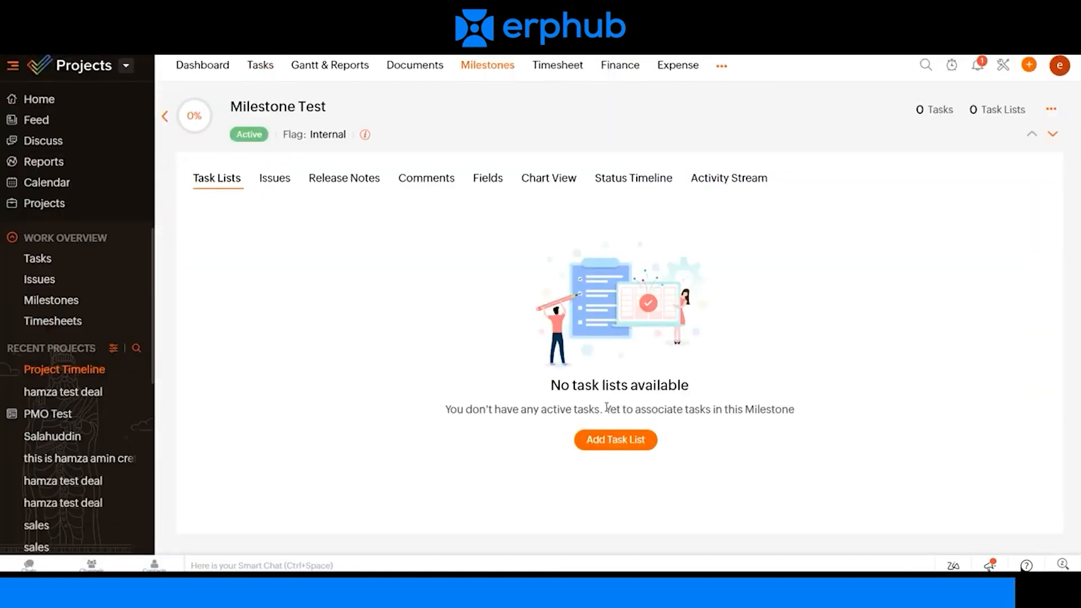
Add a task list named "Task List 1" to the Milestone Test milestone.
{"action": "left_click", "coordinate": [635, 446]}
{"action": "type", "text": "M"}
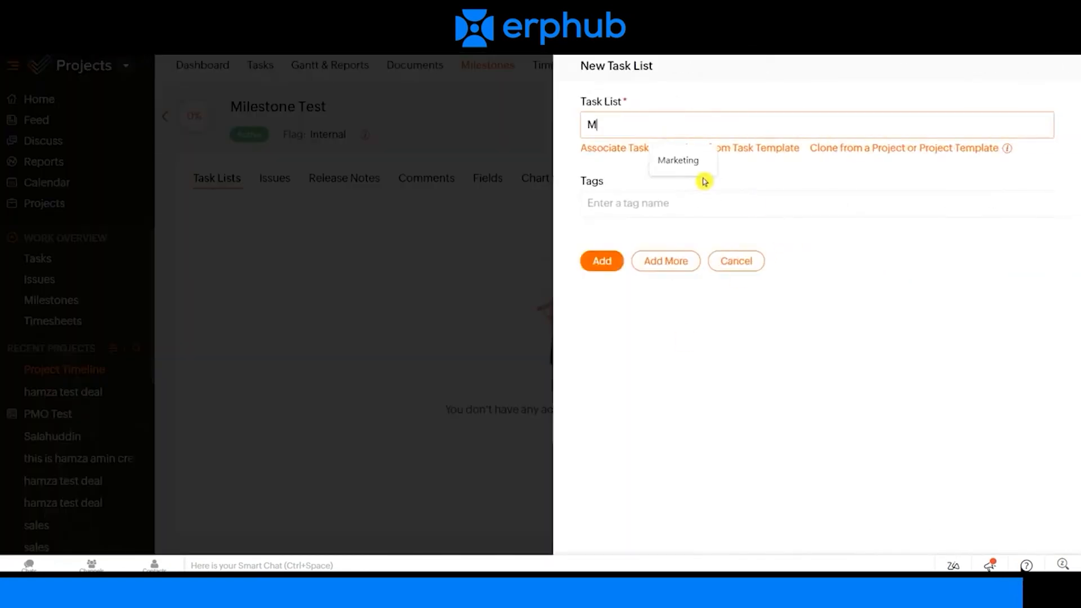
{"action": "key", "text": "BackSpace"}
{"action": "type", "text": "Task"}
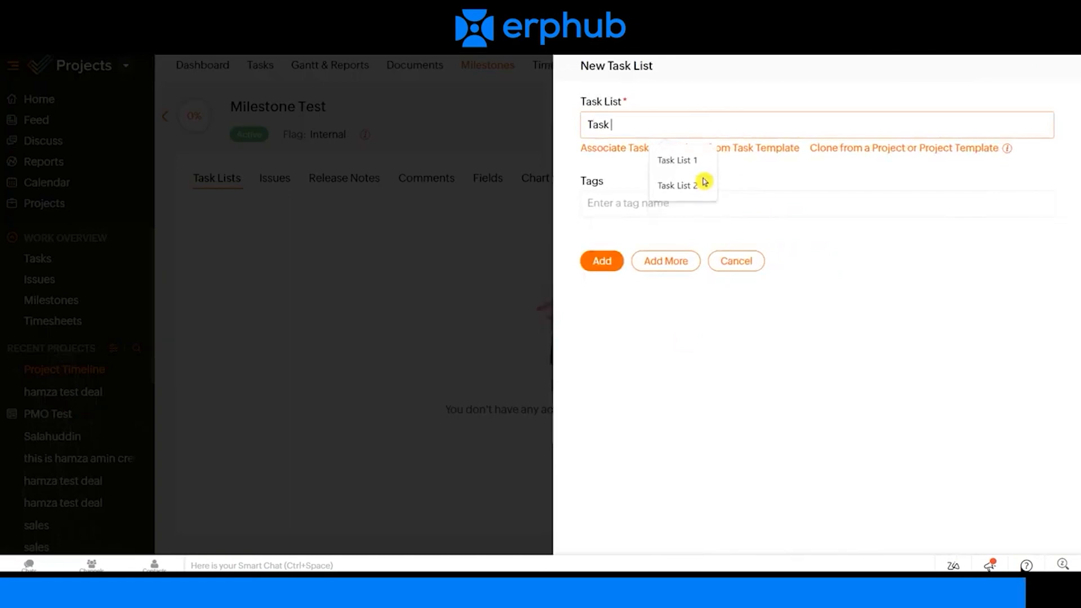
{"action": "type", "text": " List 1"}
{"action": "left_click", "coordinate": [602, 265]}
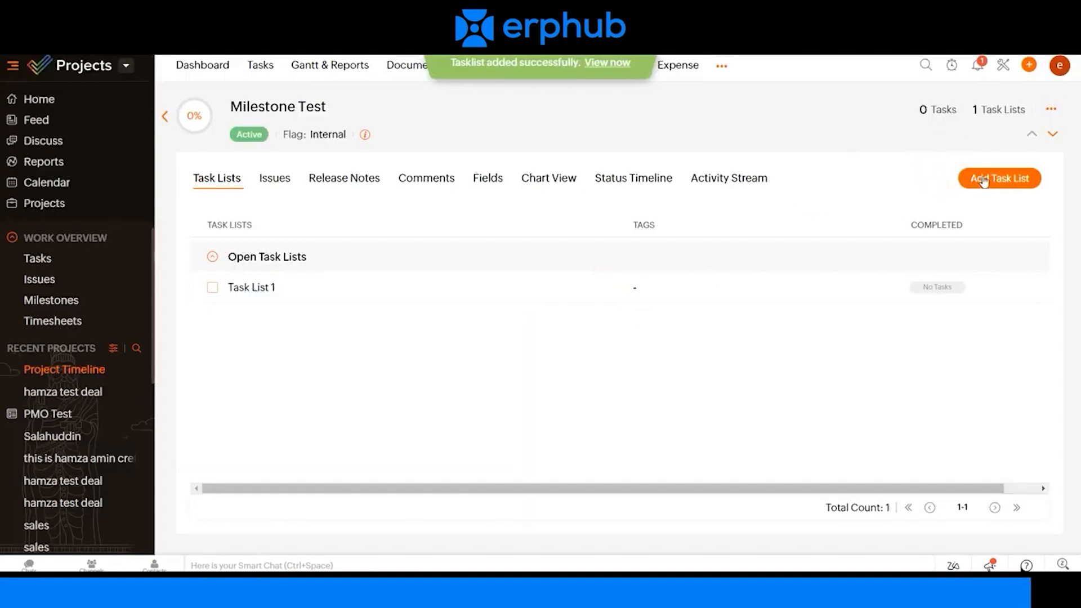
Add a second task list named "Task List 2" to the same milestone.
{"action": "left_click", "coordinate": [982, 180]}
{"action": "type", "text": "T"}
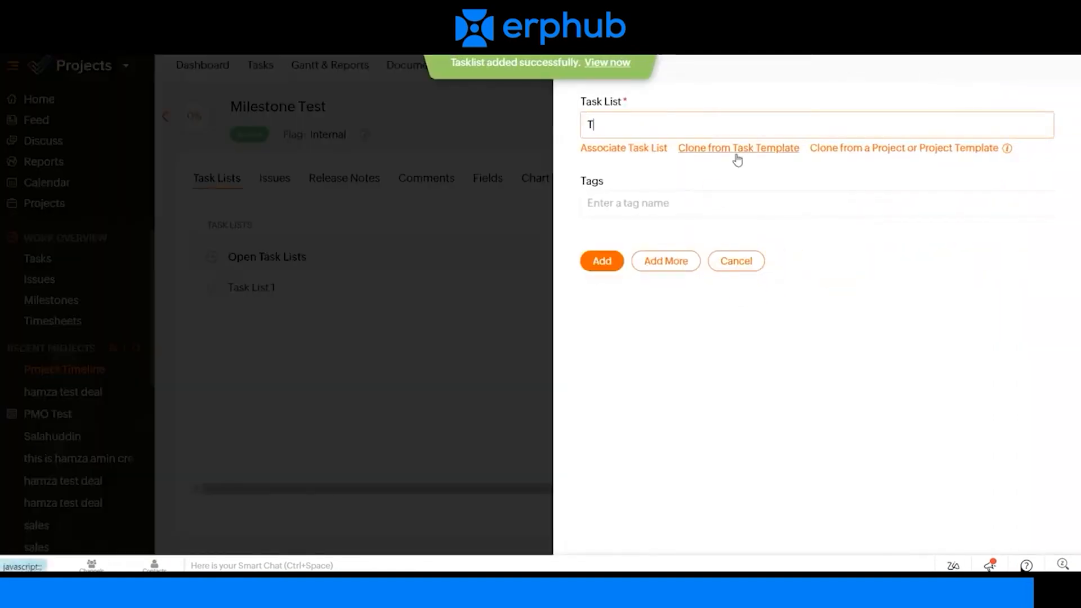
{"action": "type", "text": "ask List 2"}
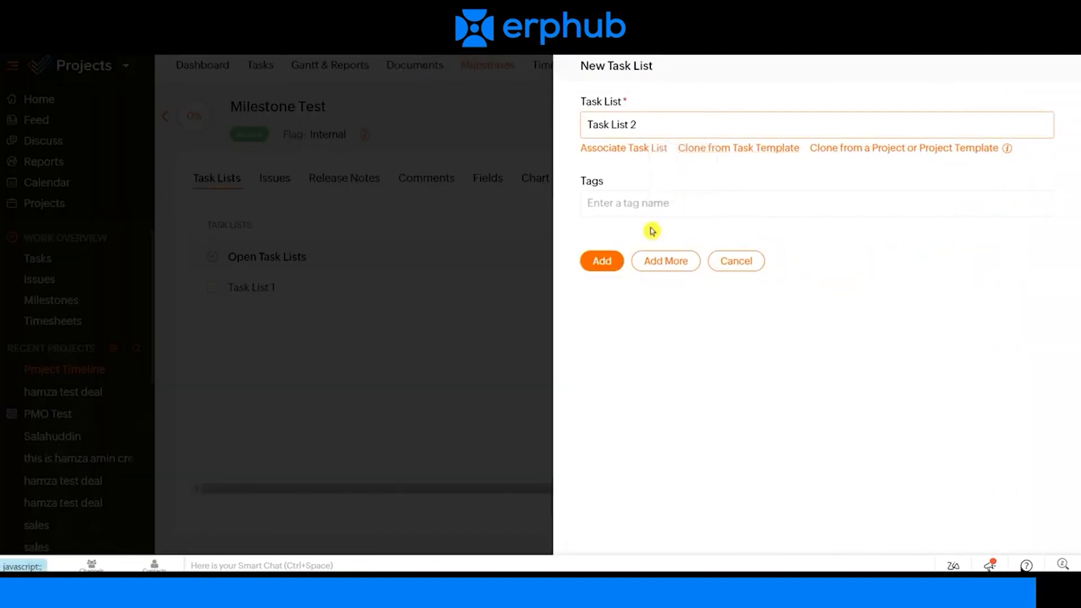
{"action": "left_click", "coordinate": [612, 264]}
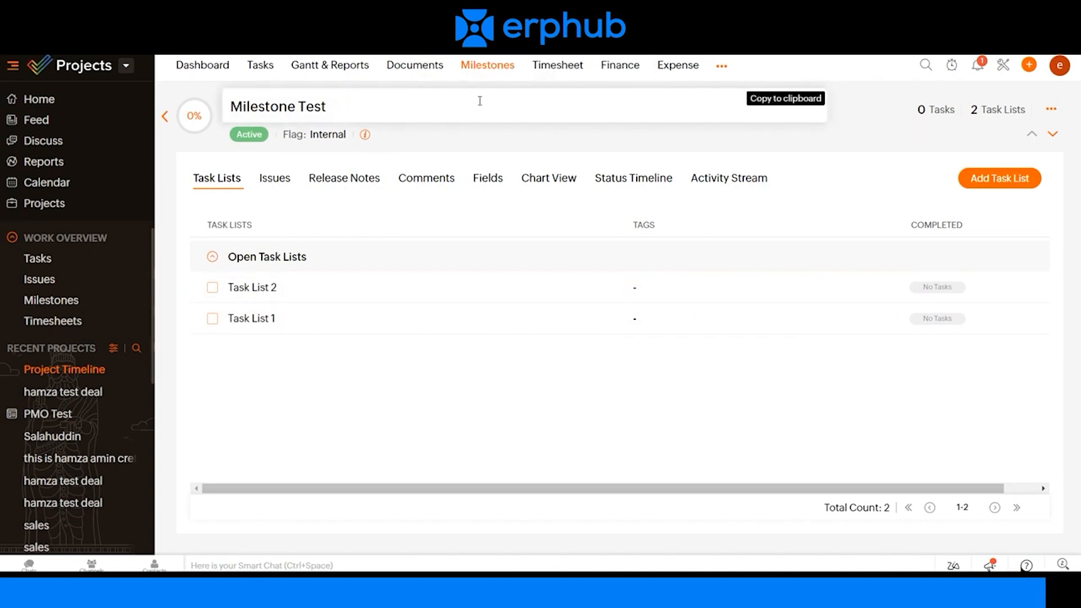
Add a task named "Task Name Test" to Task List 1, leaving its description empty and its other fields at their defaults.
{"action": "left_click", "coordinate": [267, 322]}
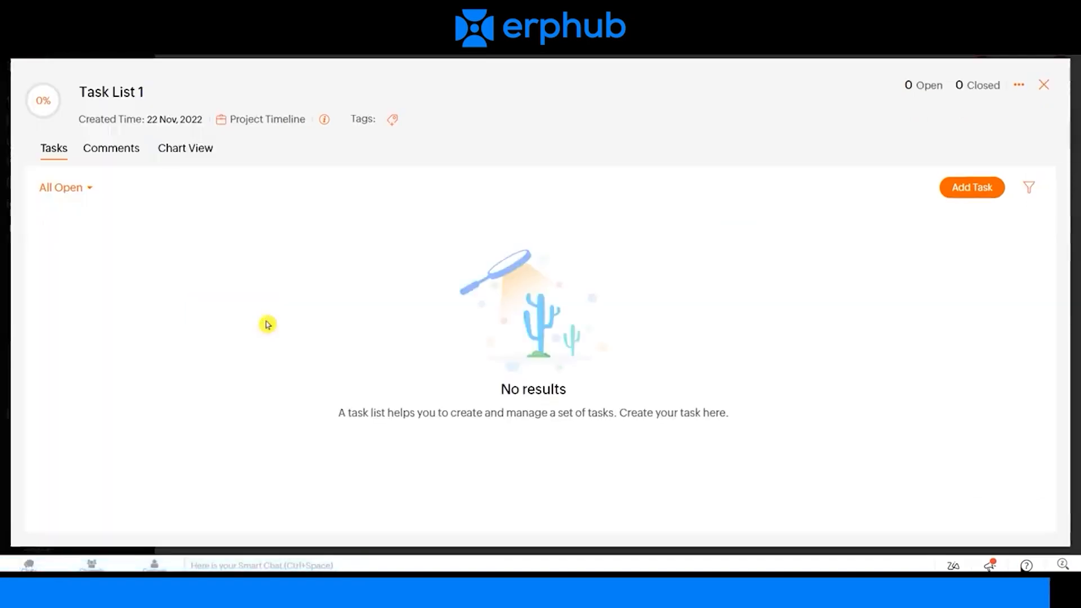
{"action": "left_click", "coordinate": [980, 192]}
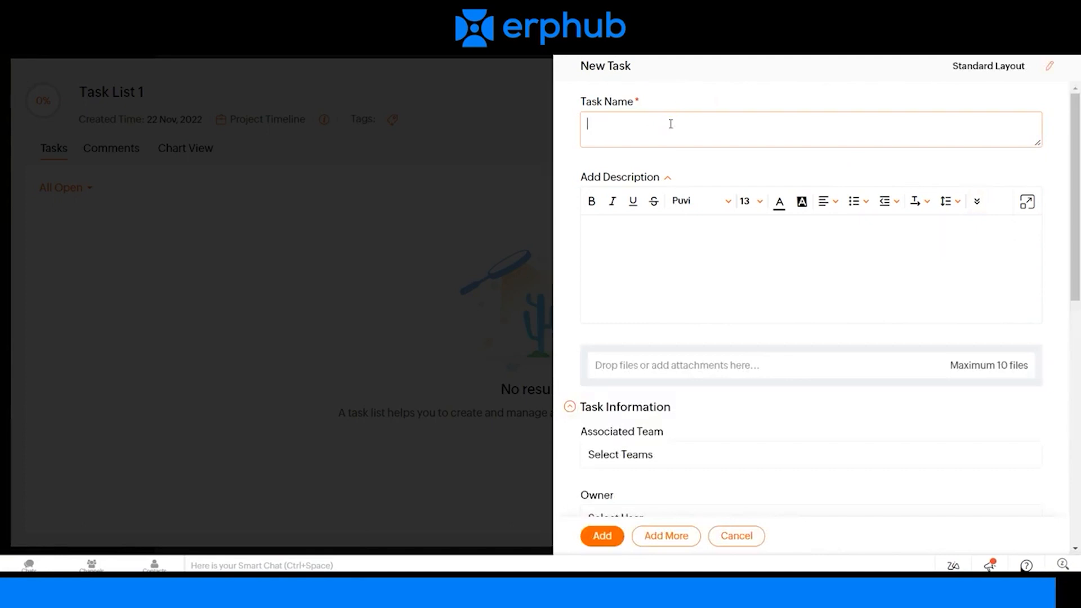
{"action": "type", "text": "Task Name Test"}
{"action": "left_click", "coordinate": [666, 269]}
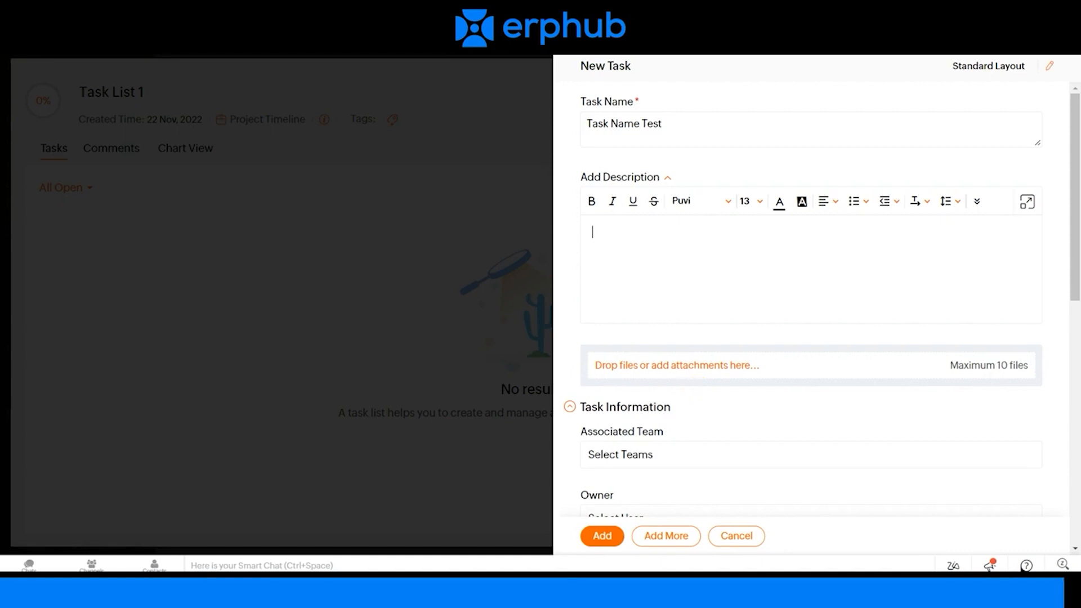
{"action": "scroll", "coordinate": [732, 371], "scroll_direction": "down", "scroll_amount": 4}
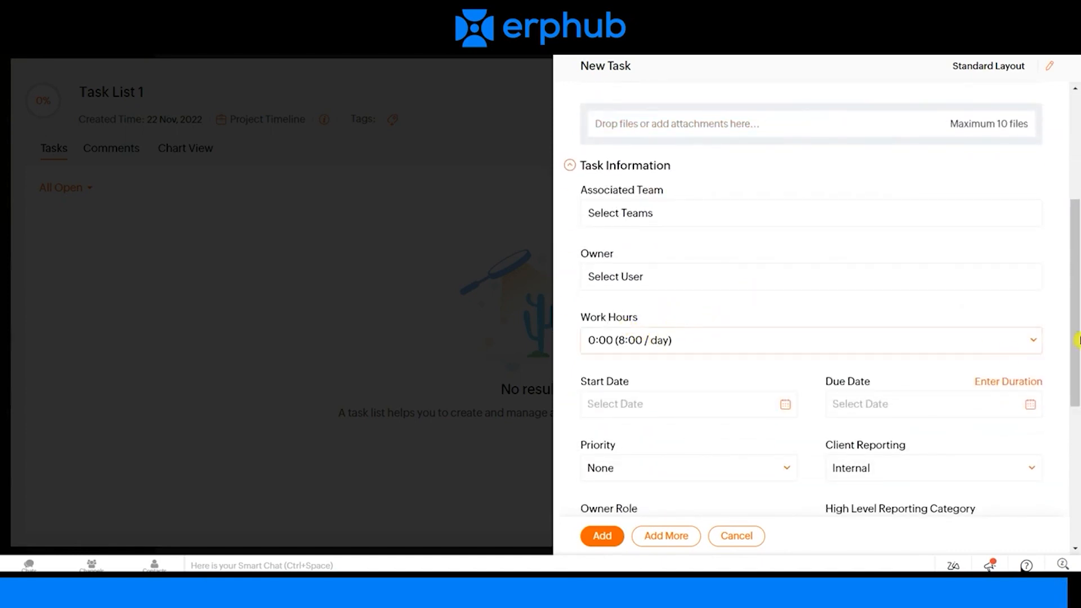
{"action": "scroll", "coordinate": [1076, 340], "scroll_direction": "down", "scroll_amount": 2}
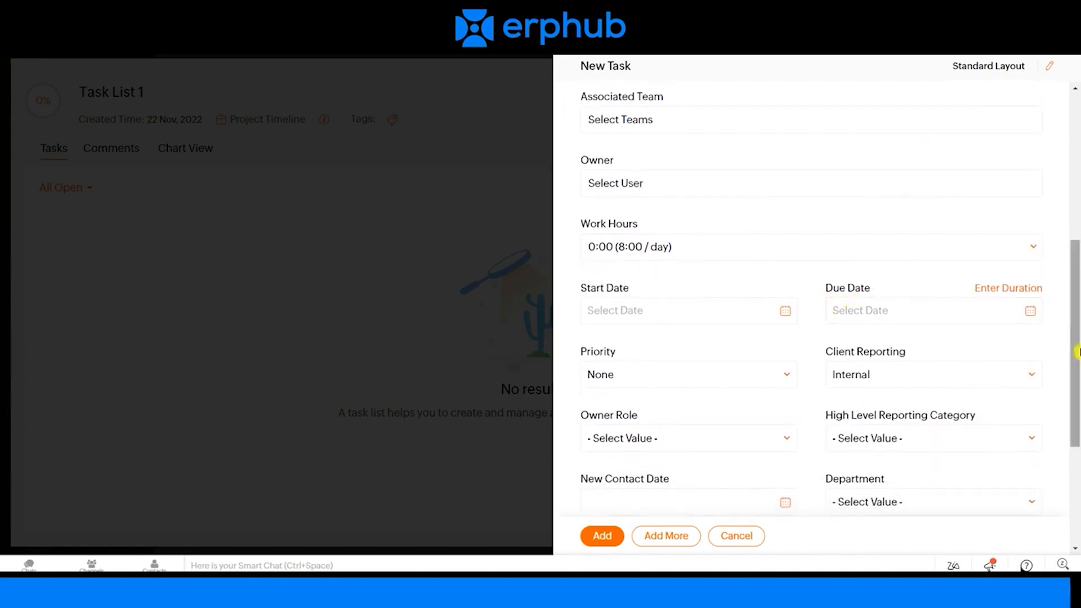
{"action": "left_click_drag", "start_coordinate": [1077, 352], "coordinate": [1077, 431]}
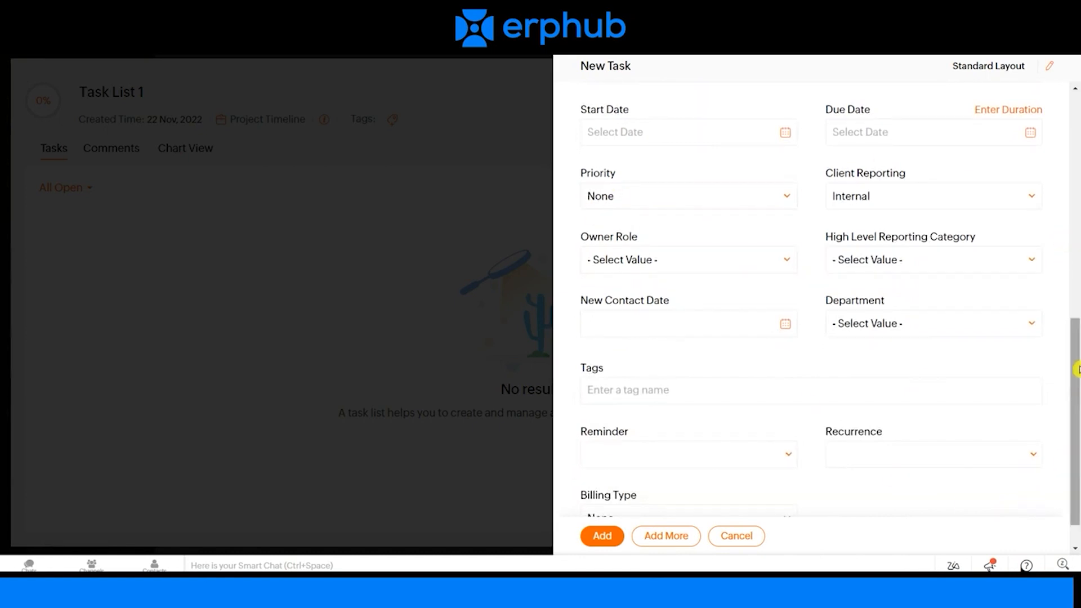
{"action": "left_click_drag", "start_coordinate": [1077, 370], "coordinate": [1076, 395]}
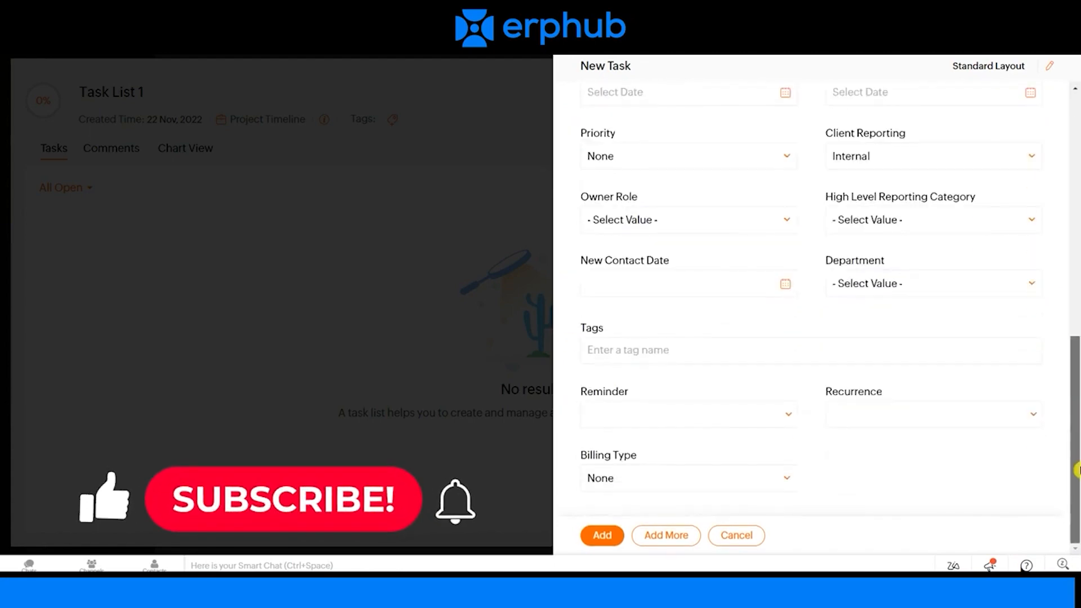
{"action": "left_click", "coordinate": [602, 536]}
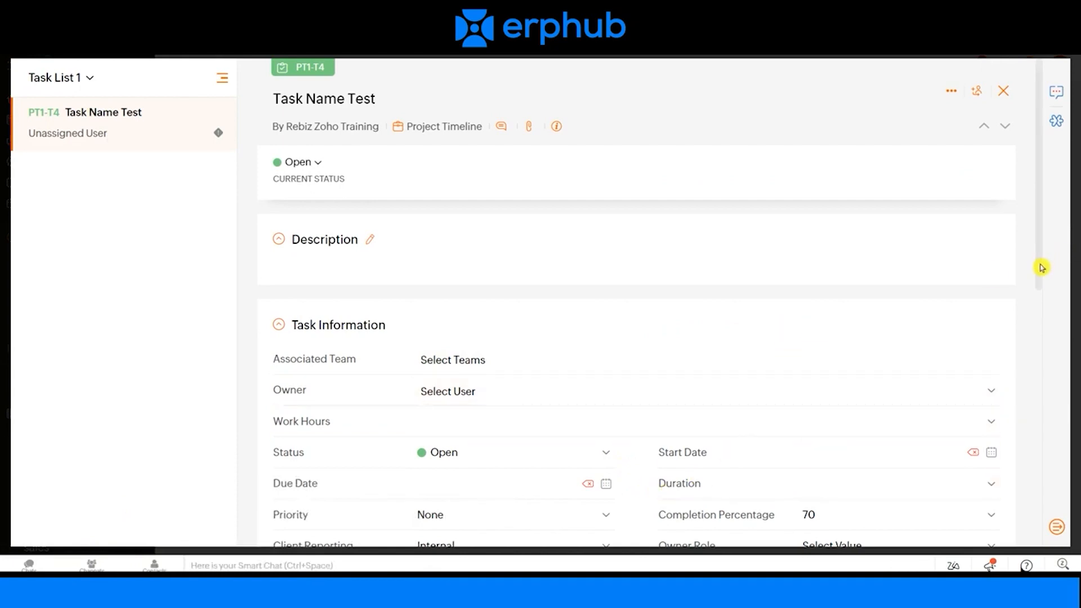
{"action": "left_click_drag", "start_coordinate": [1042, 267], "coordinate": [1017, 179]}
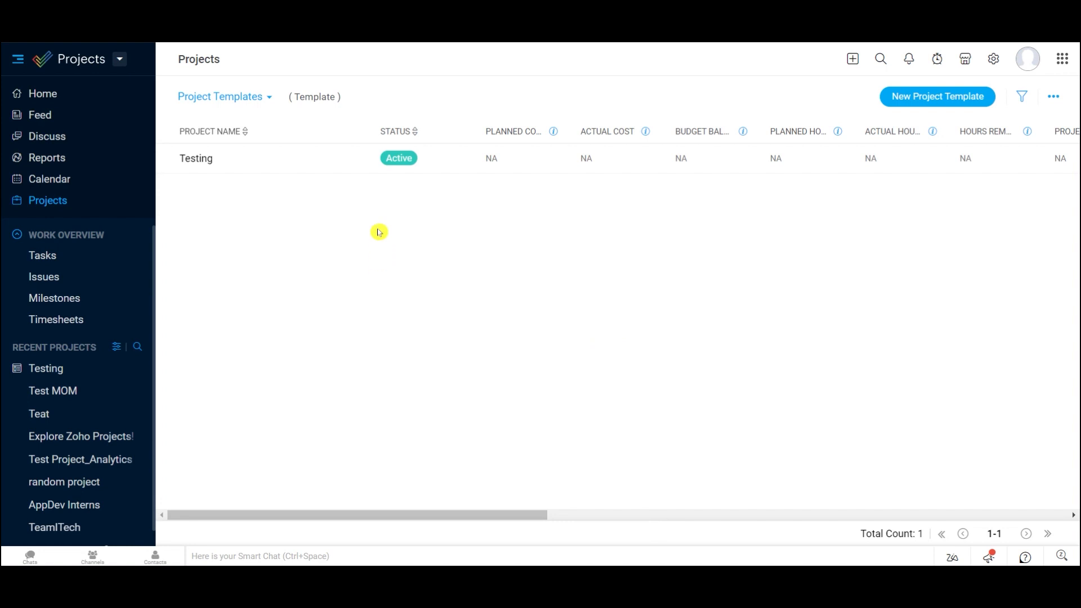
Look over the predefined project views available on the Project Templates page, and close the list.
{"action": "left_click", "coordinate": [241, 101]}
{"action": "left_click", "coordinate": [268, 107]}
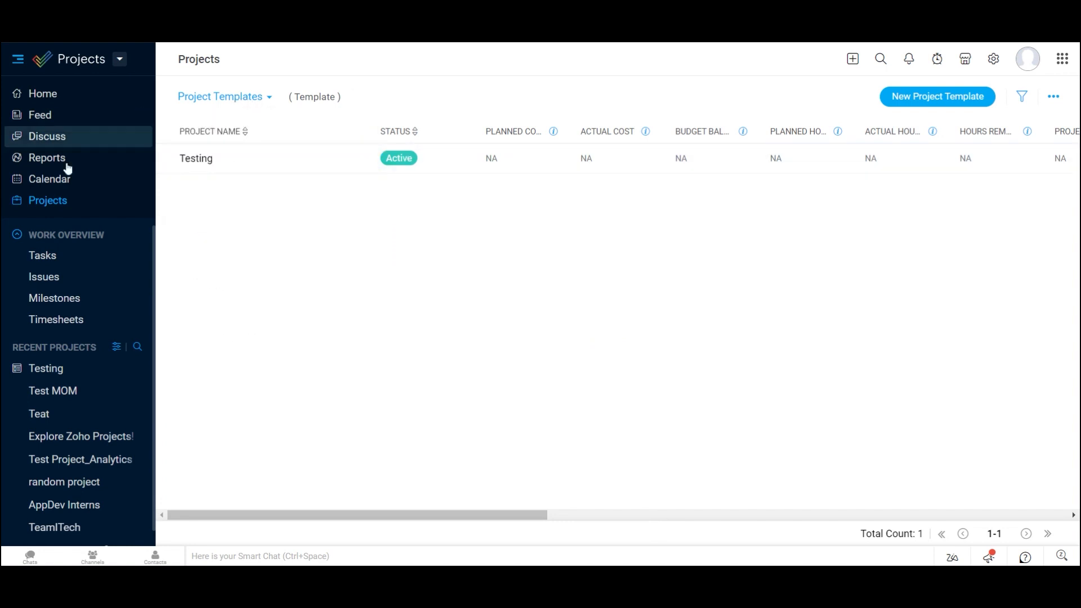
{"action": "left_click", "coordinate": [269, 105]}
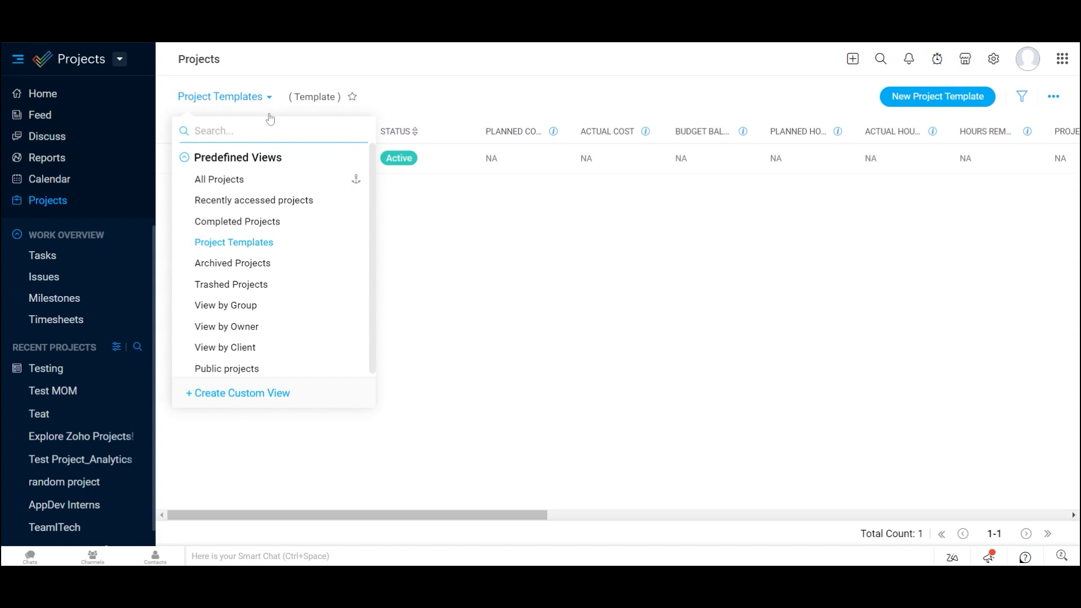
{"action": "left_click", "coordinate": [522, 318]}
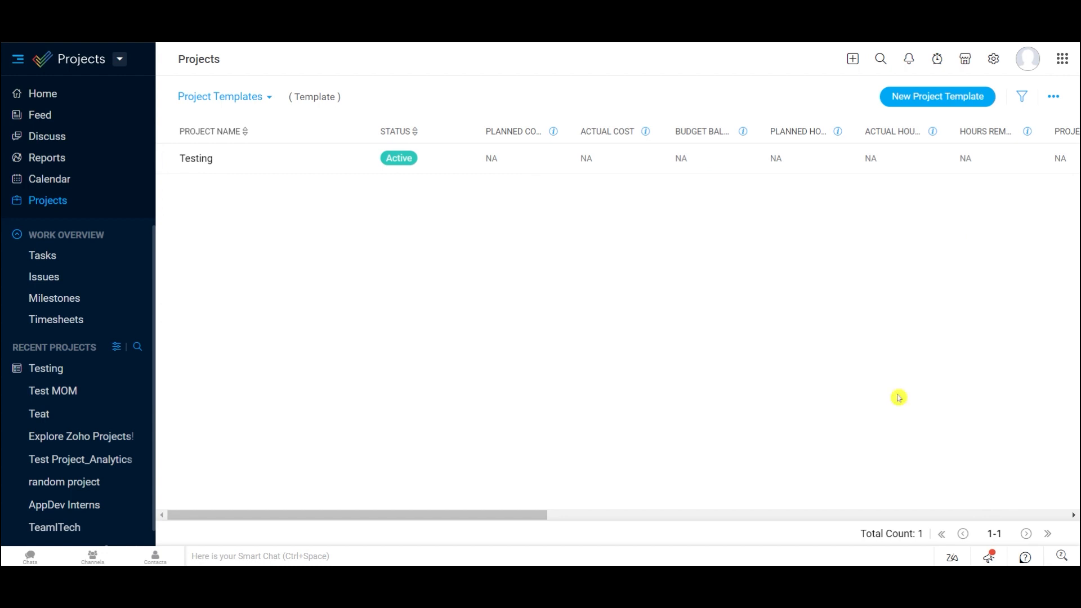
Start a new project template named "Testing 1", leaving the source project unselected.
{"action": "left_click", "coordinate": [938, 98]}
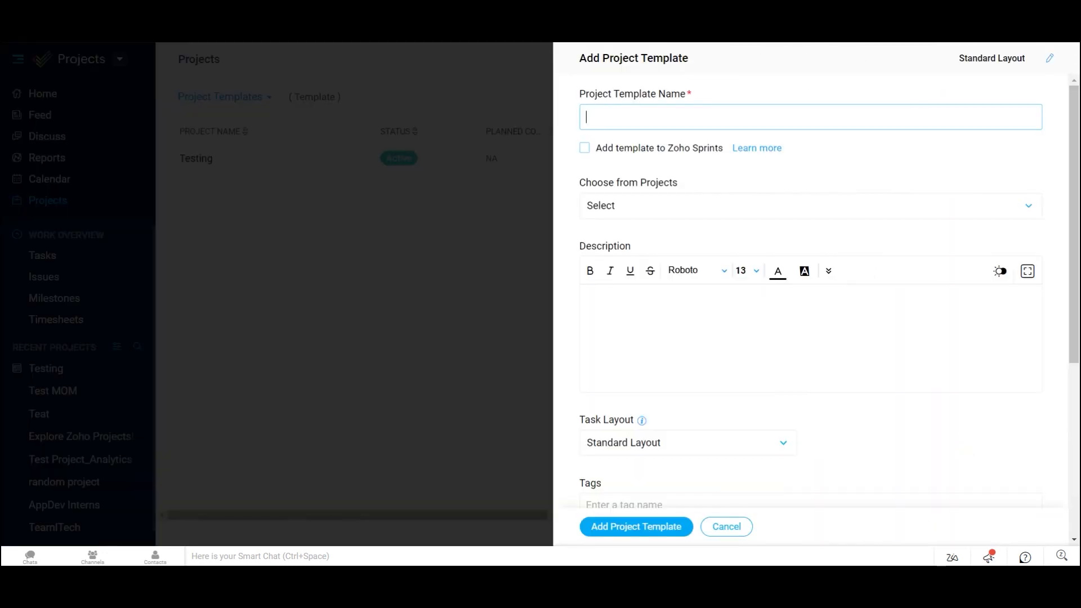
{"action": "type", "text": "Testing 1"}
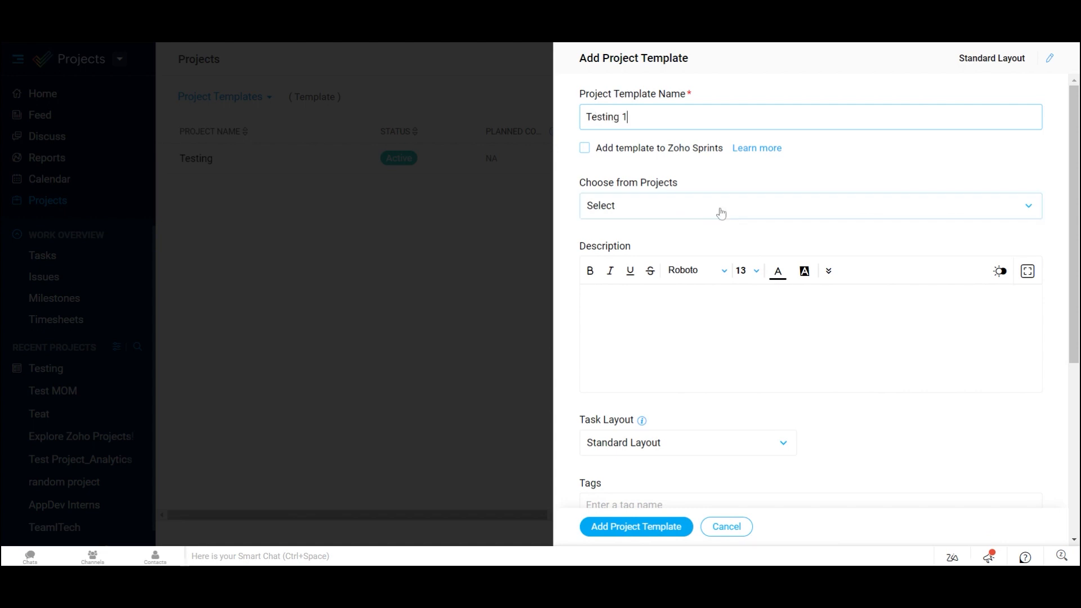
{"action": "left_click", "coordinate": [671, 212]}
{"action": "left_click", "coordinate": [693, 216]}
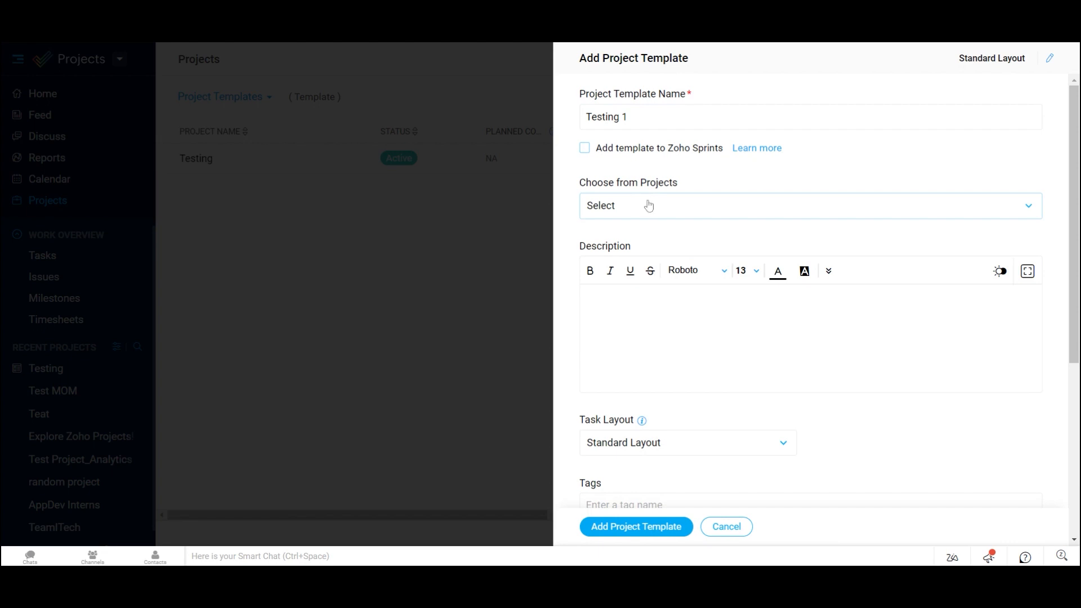
{"action": "left_click", "coordinate": [650, 208]}
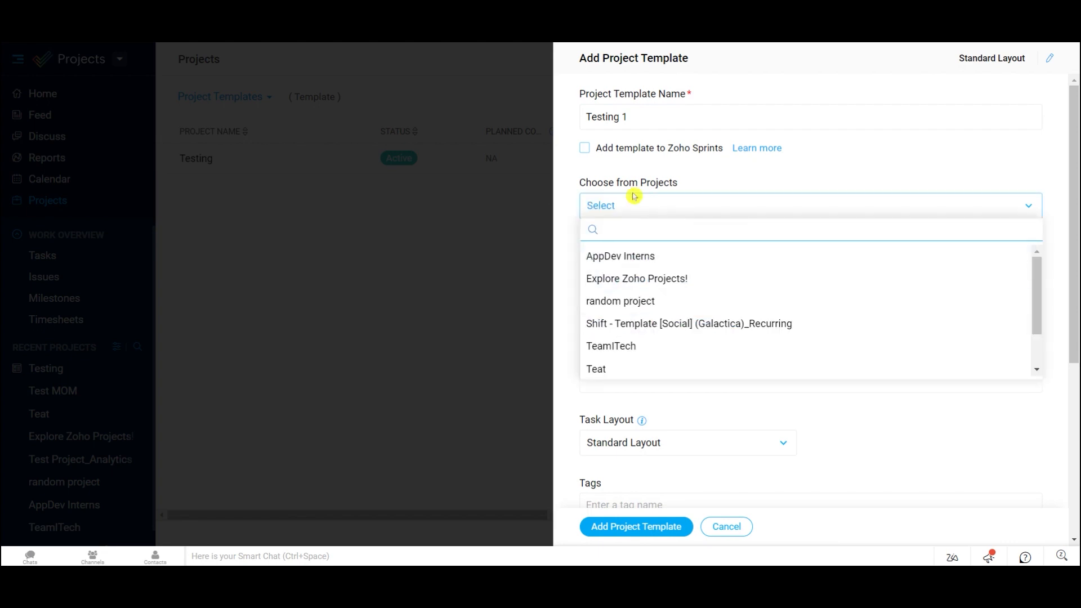
{"action": "left_click", "coordinate": [850, 201]}
Choose the "- - test -" entry as the template's client point of contact, keep the other defaults, and add the template.
{"action": "left_click_drag", "start_coordinate": [1074, 276], "coordinate": [1076, 557]}
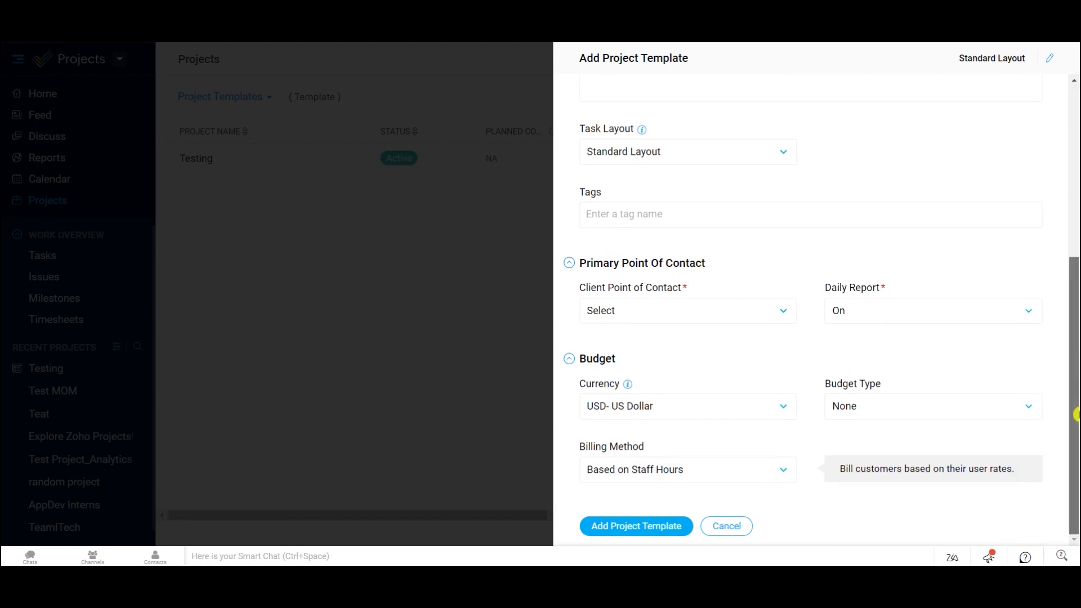
{"action": "mouse_move", "coordinate": [1075, 405]}
{"action": "left_mouse_down"}
{"action": "mouse_move", "coordinate": [1074, 228]}
{"action": "mouse_move", "coordinate": [1074, 405]}
{"action": "left_mouse_up"}
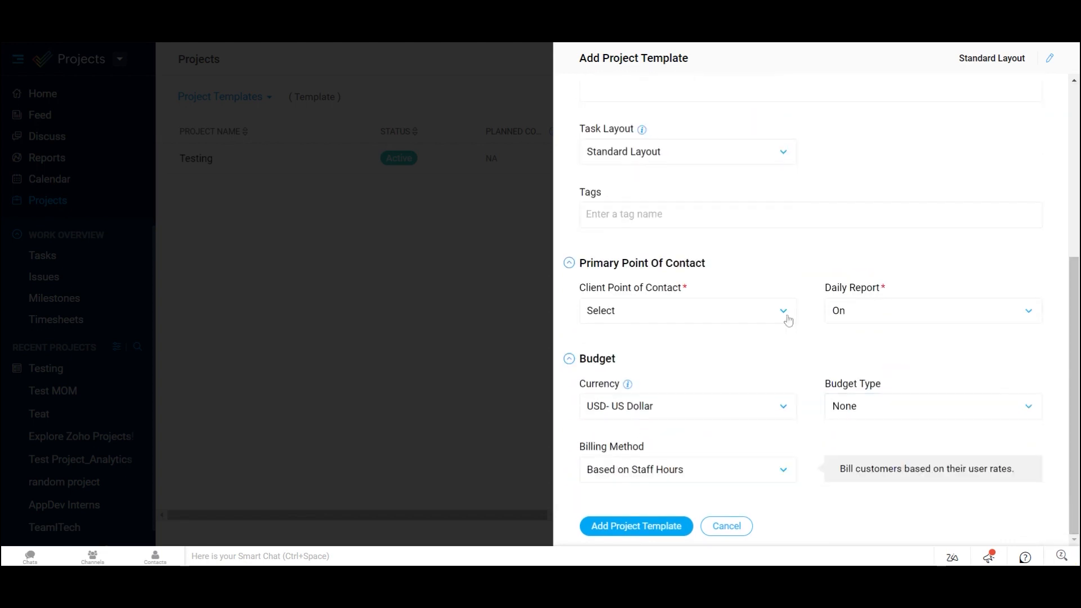
{"action": "left_click", "coordinate": [744, 312]}
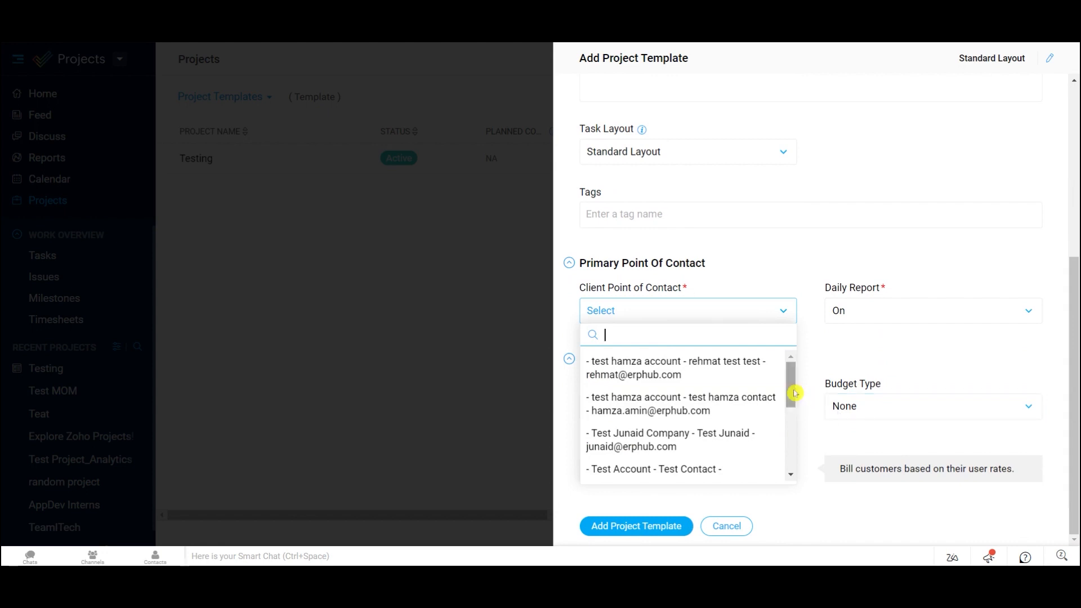
{"action": "left_click_drag", "start_coordinate": [792, 399], "coordinate": [785, 468]}
{"action": "left_click", "coordinate": [696, 433]}
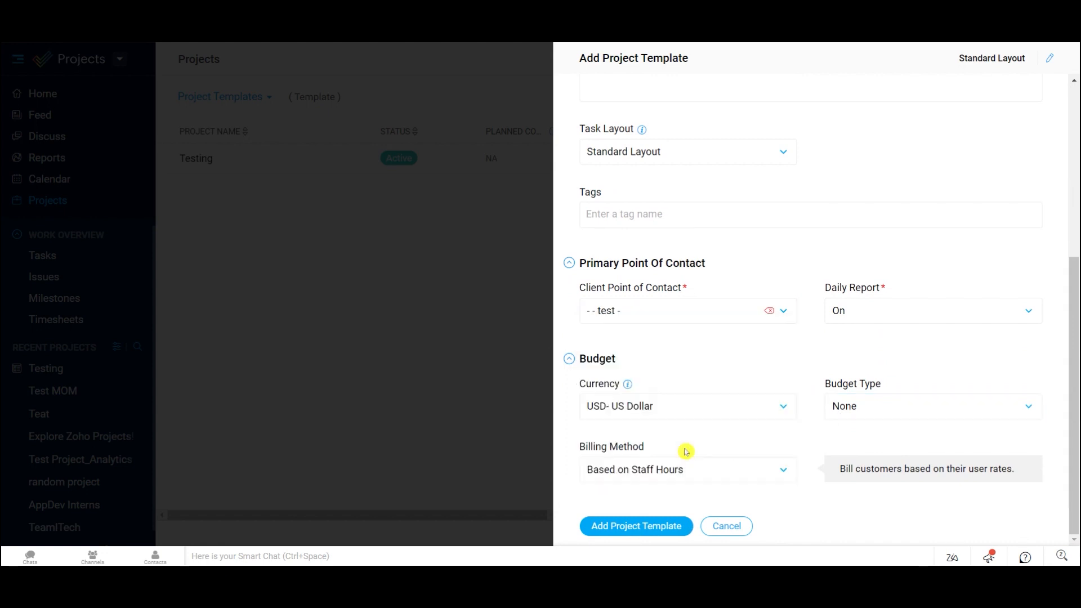
{"action": "left_click", "coordinate": [648, 526]}
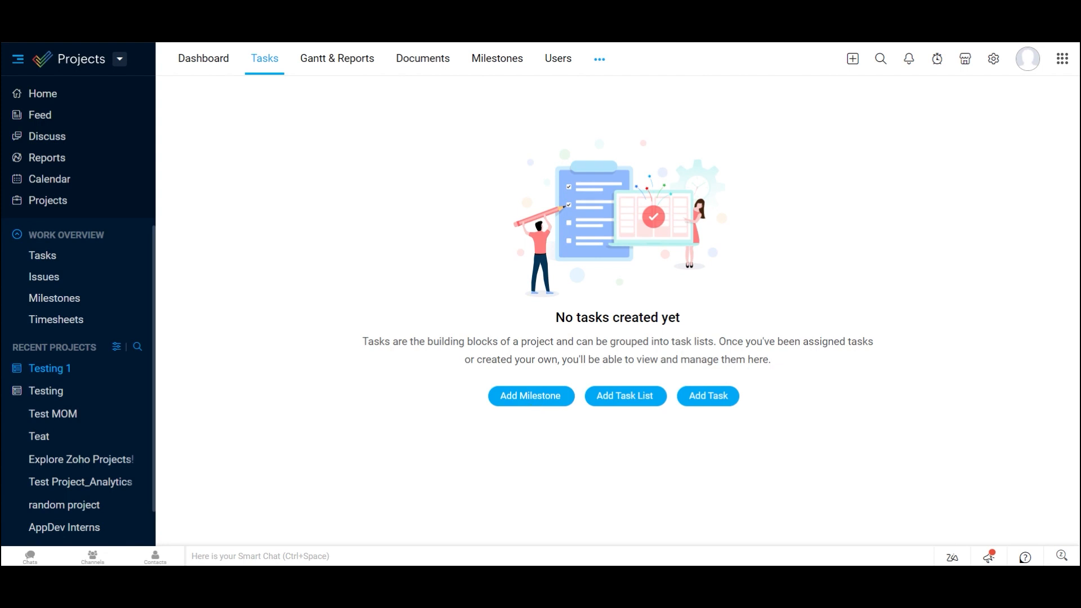
Add an Internal milestone named "Milestone1" to the Testing 1 template, starting after 1 day with a duration of 16.
{"action": "left_click", "coordinate": [536, 402]}
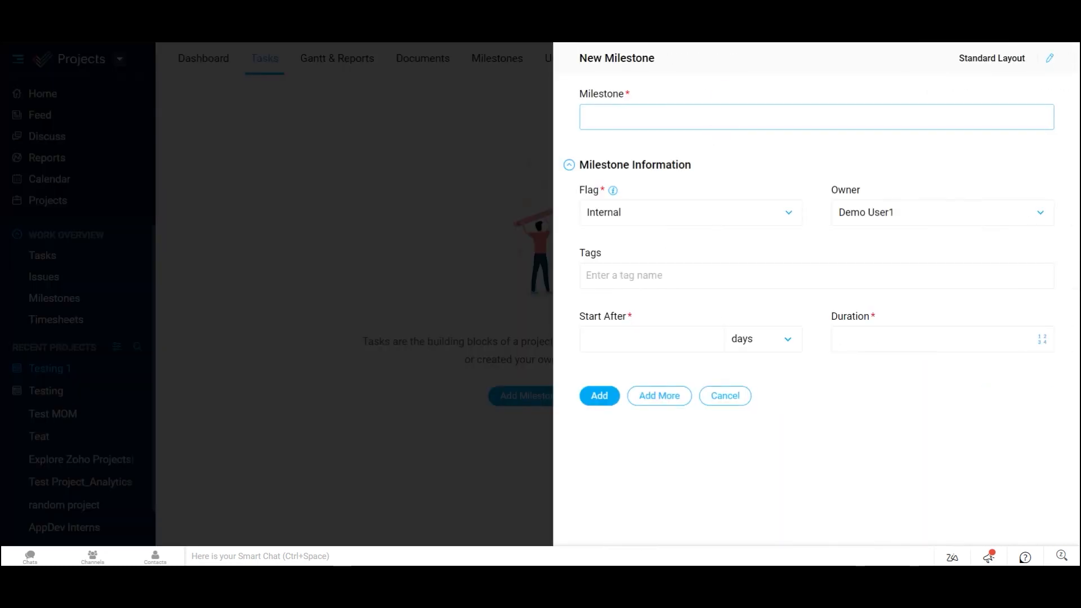
{"action": "type", "text": "Milestone1"}
{"action": "left_click", "coordinate": [715, 147]}
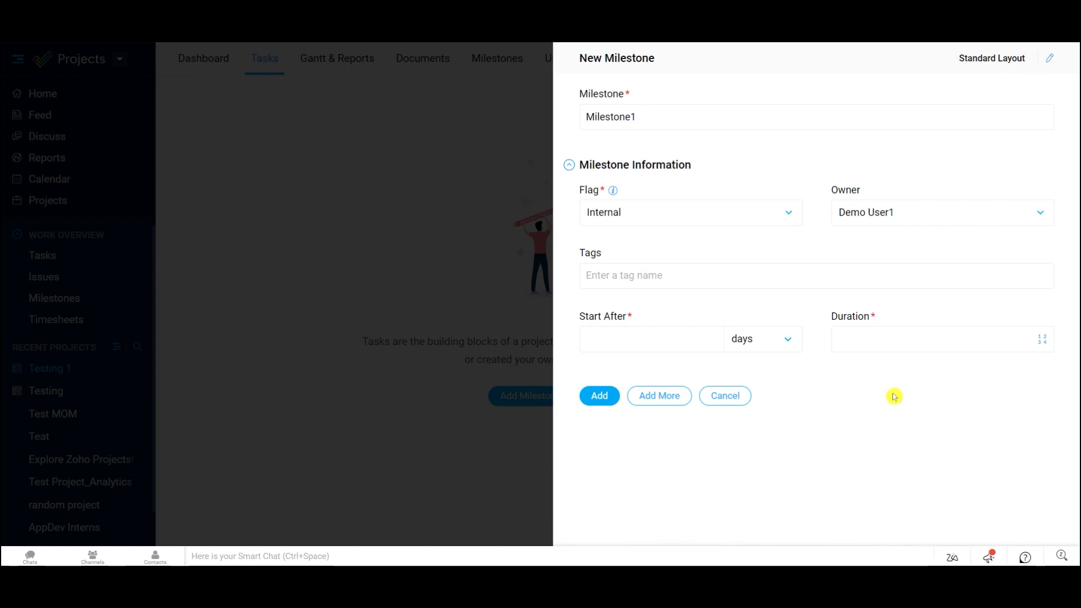
{"action": "left_click", "coordinate": [722, 339]}
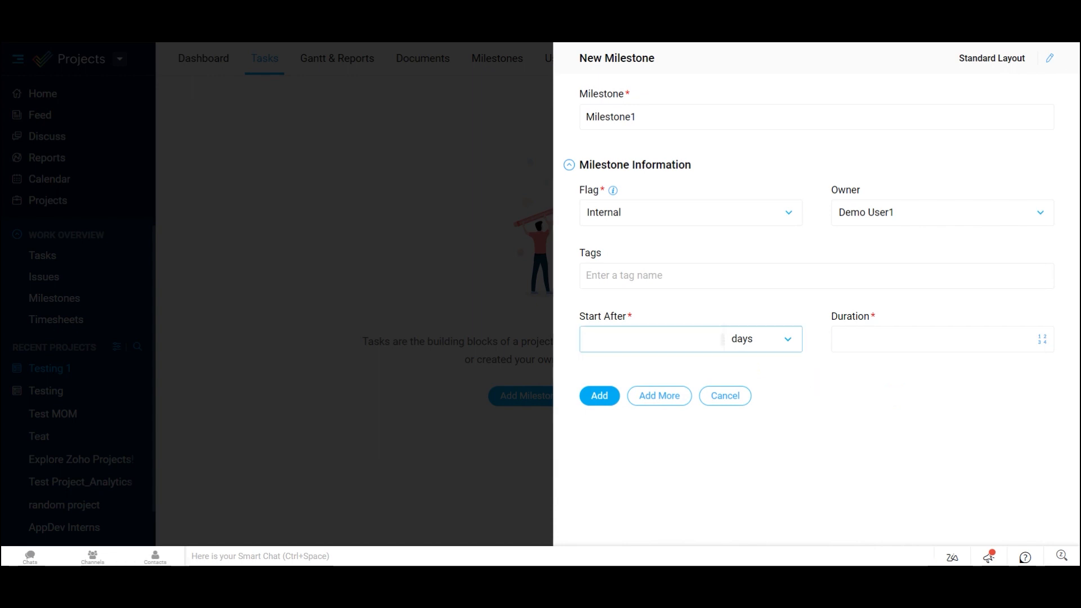
{"action": "type", "text": "1"}
{"action": "left_click", "coordinate": [861, 349]}
{"action": "type", "text": "16"}
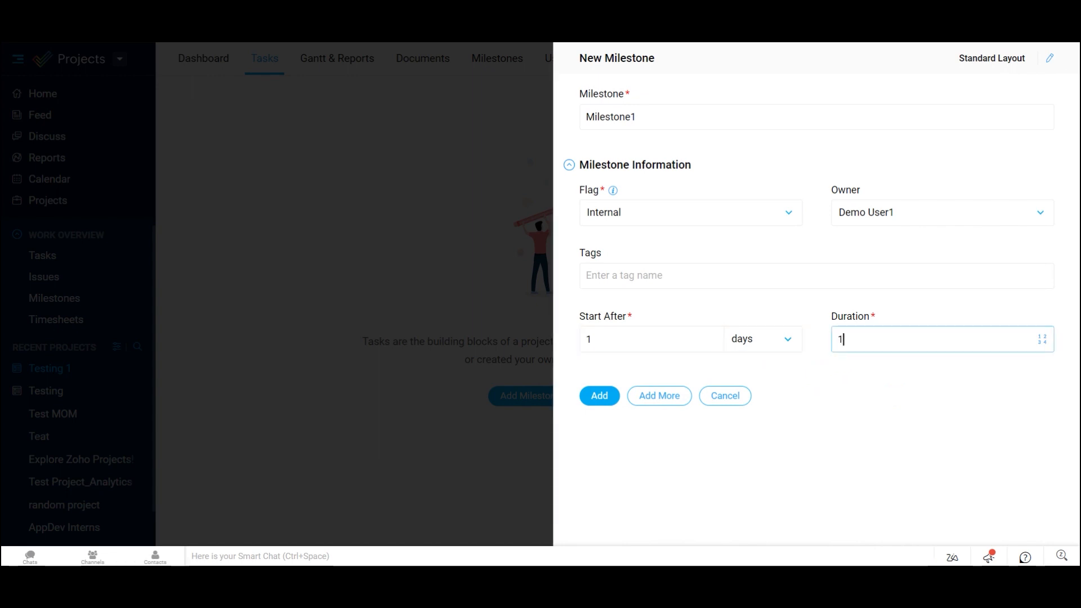
{"action": "left_click", "coordinate": [602, 399]}
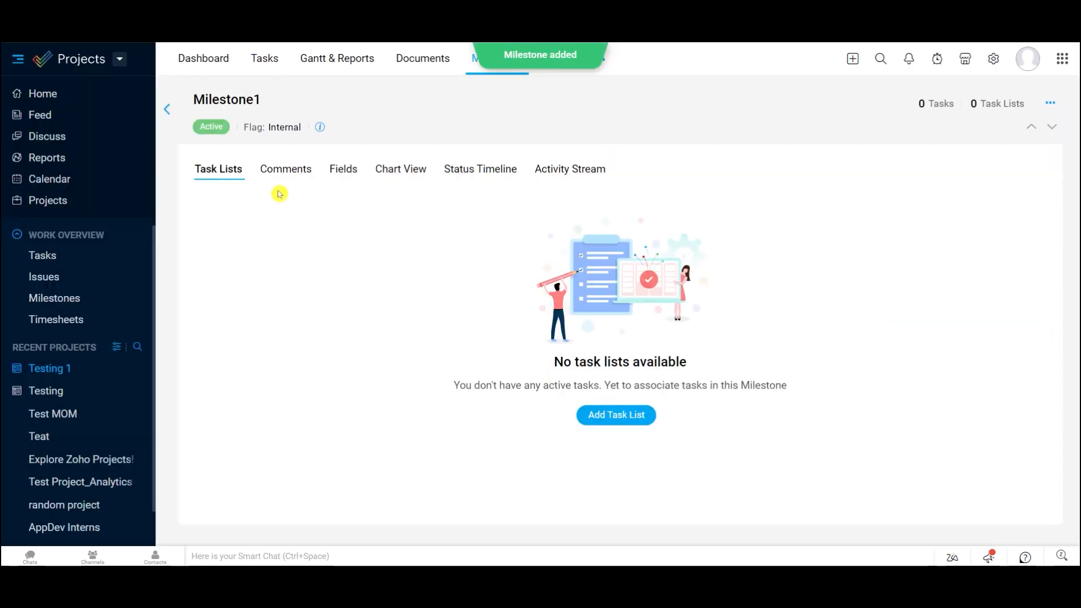
Add a second Internal milestone named "Milestone 2" to the template, starting after 1 day with a duration of 15.
{"action": "left_click", "coordinate": [170, 109]}
{"action": "left_click", "coordinate": [952, 98]}
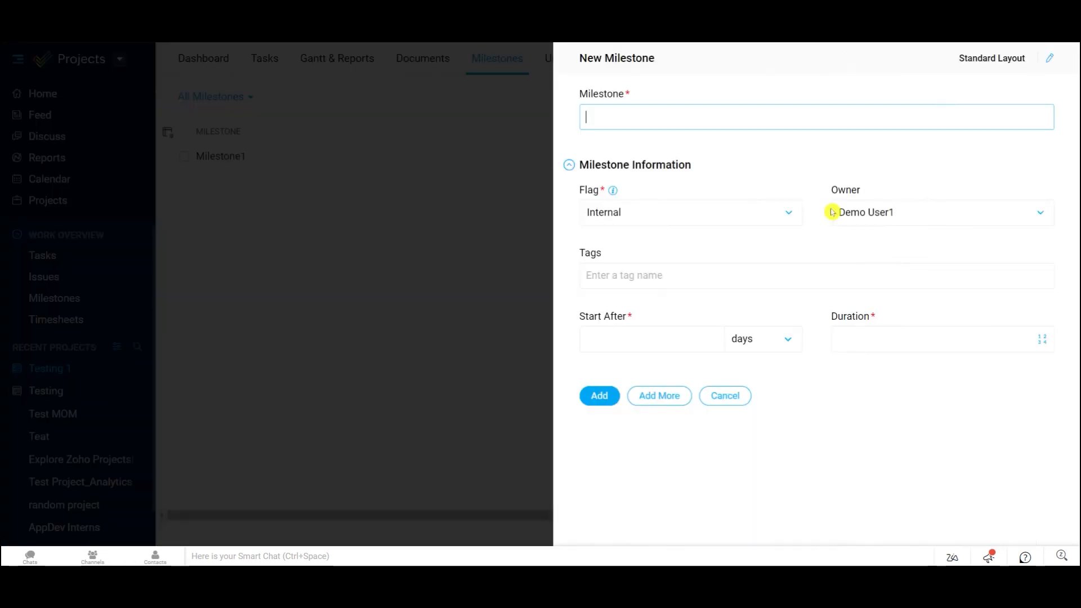
{"action": "type", "text": "Milestone 2"}
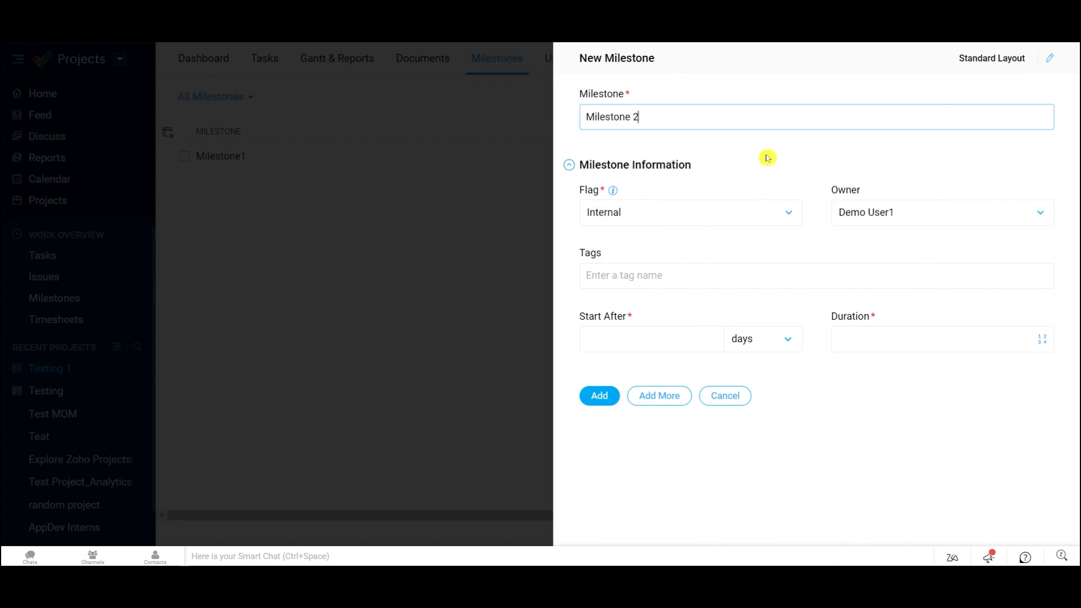
{"action": "left_click", "coordinate": [653, 340]}
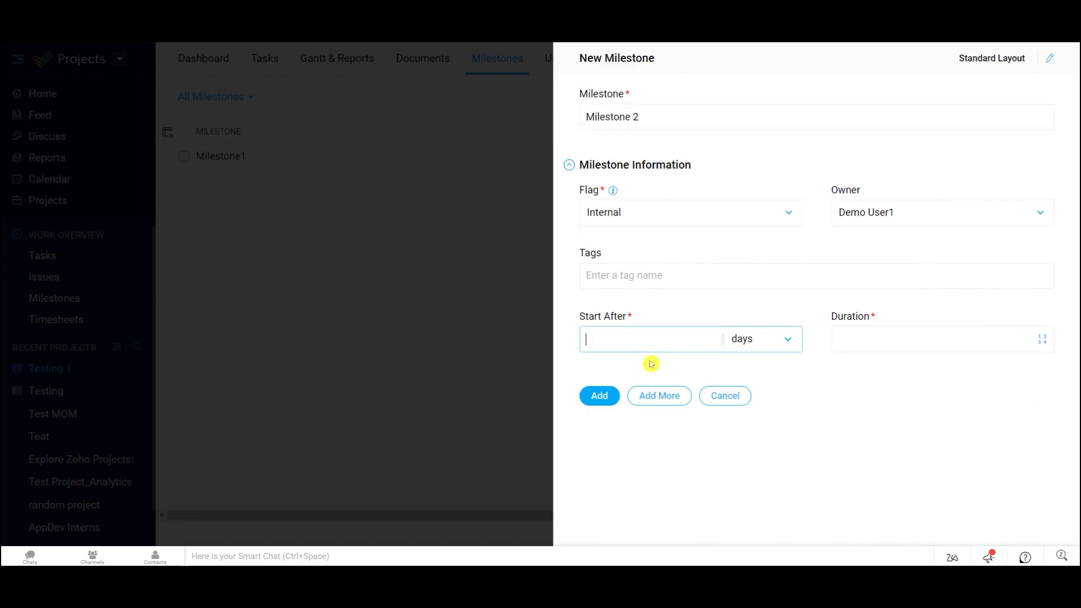
{"action": "type", "text": "1"}
{"action": "key", "text": "Tab"}
{"action": "type", "text": "15"}
{"action": "left_click", "coordinate": [600, 396]}
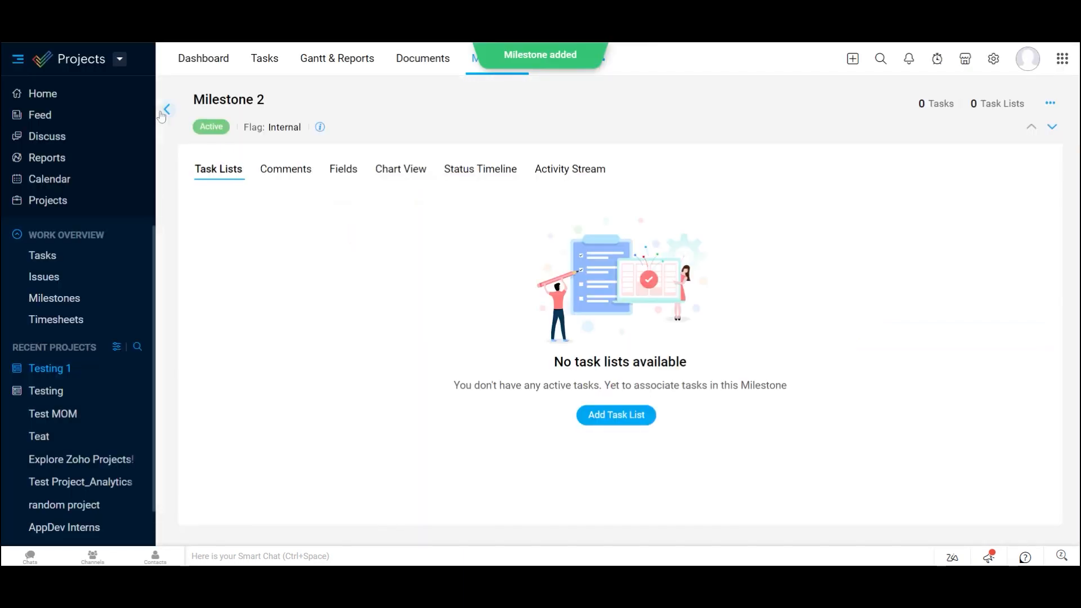
Open Milestone1 from the template's milestone list and add a task list named "Task List 1" to it.
{"action": "left_click", "coordinate": [166, 109]}
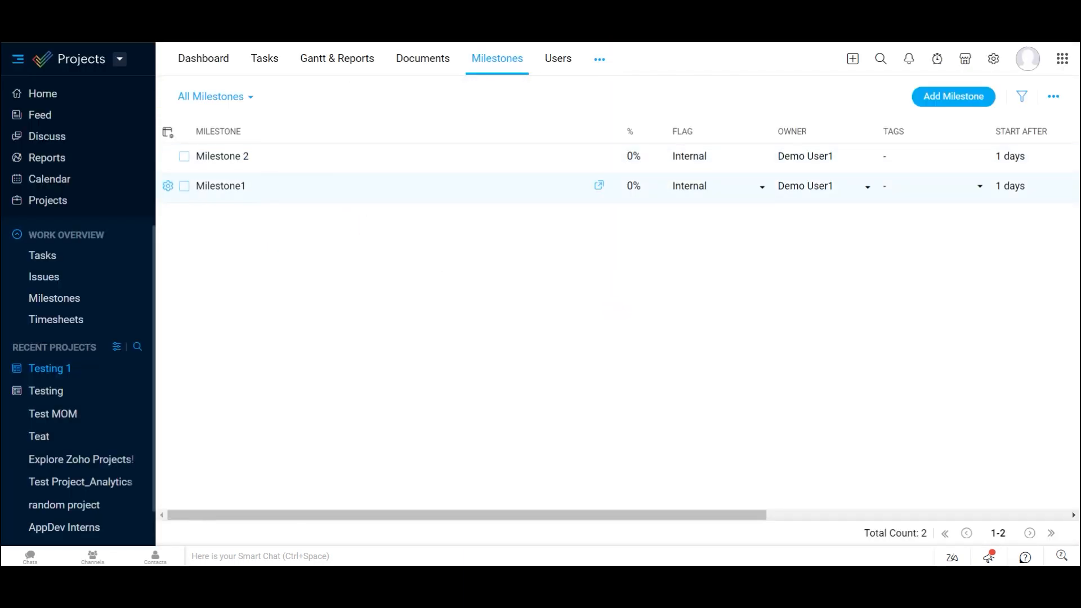
{"action": "left_click", "coordinate": [242, 187]}
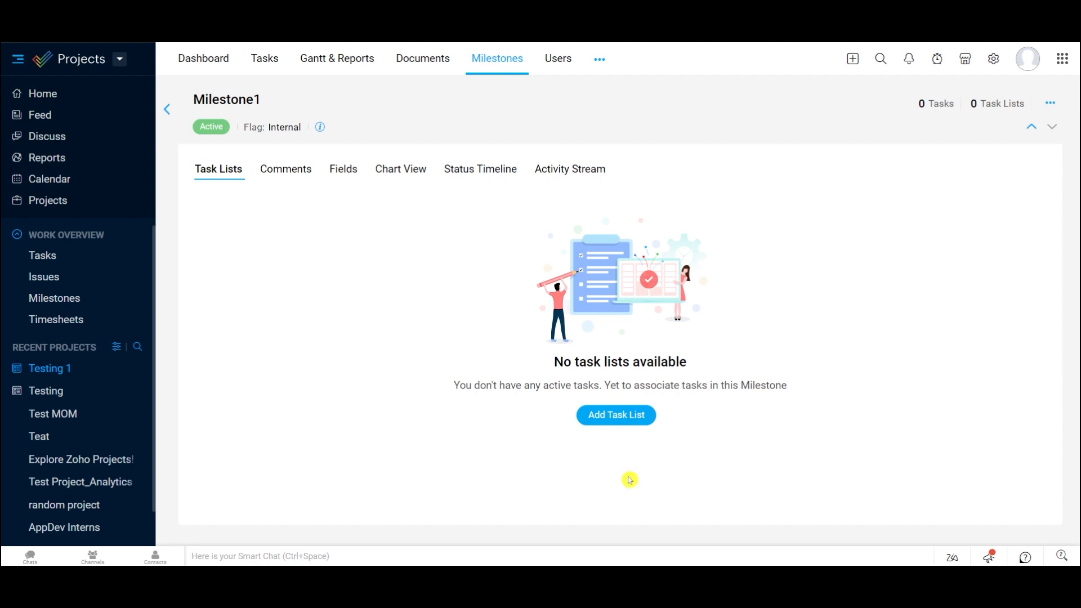
{"action": "left_click", "coordinate": [623, 420]}
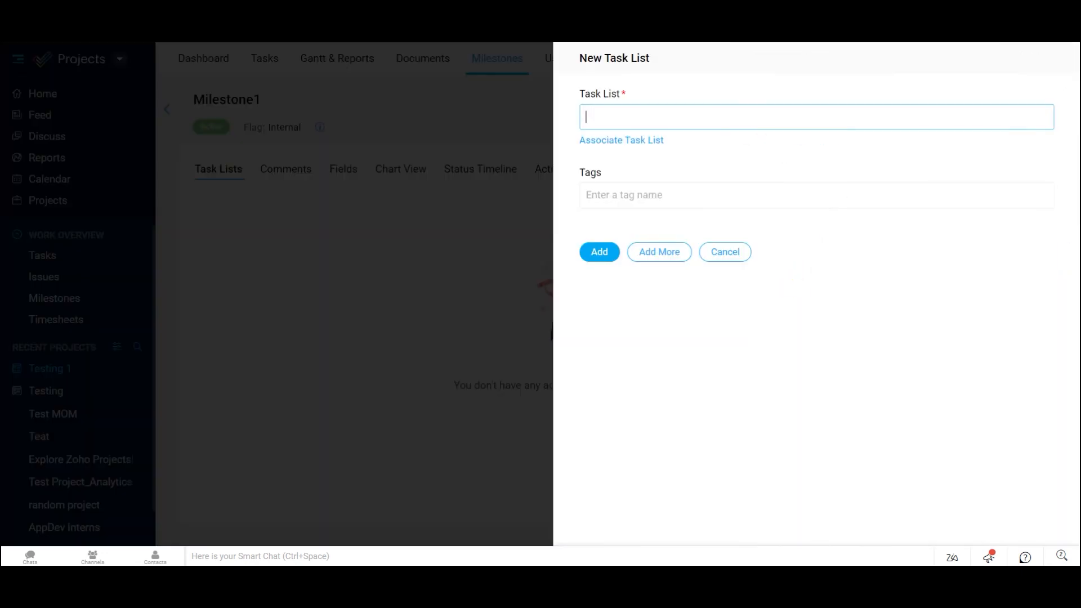
{"action": "type", "text": "Task List 1"}
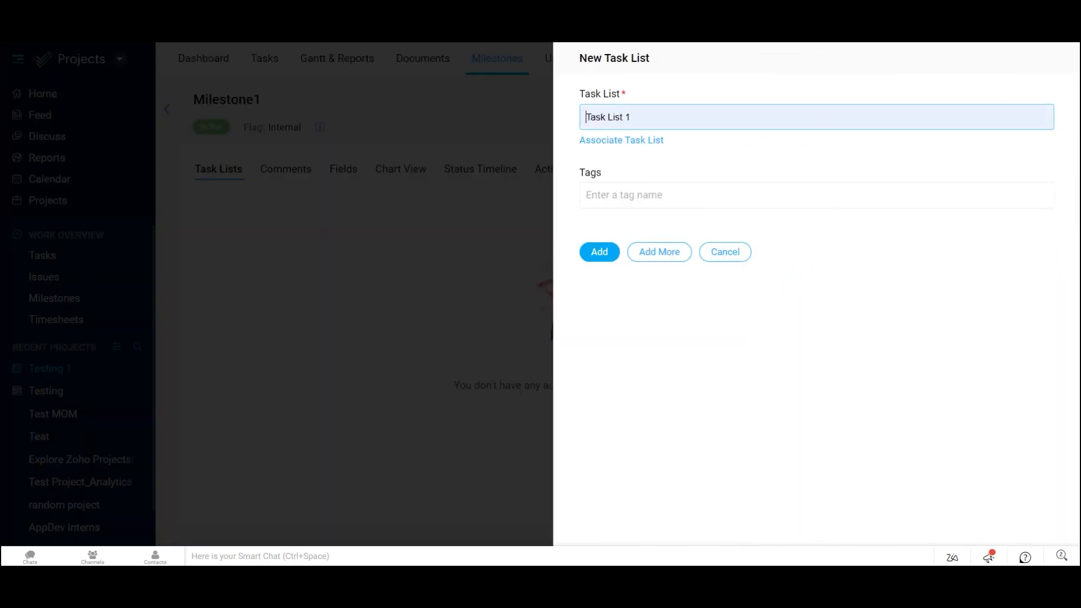
{"action": "left_click", "coordinate": [598, 257]}
Add another task list named "Task List 2" to Milestone1, leaving its tags empty.
{"action": "left_click", "coordinate": [992, 176]}
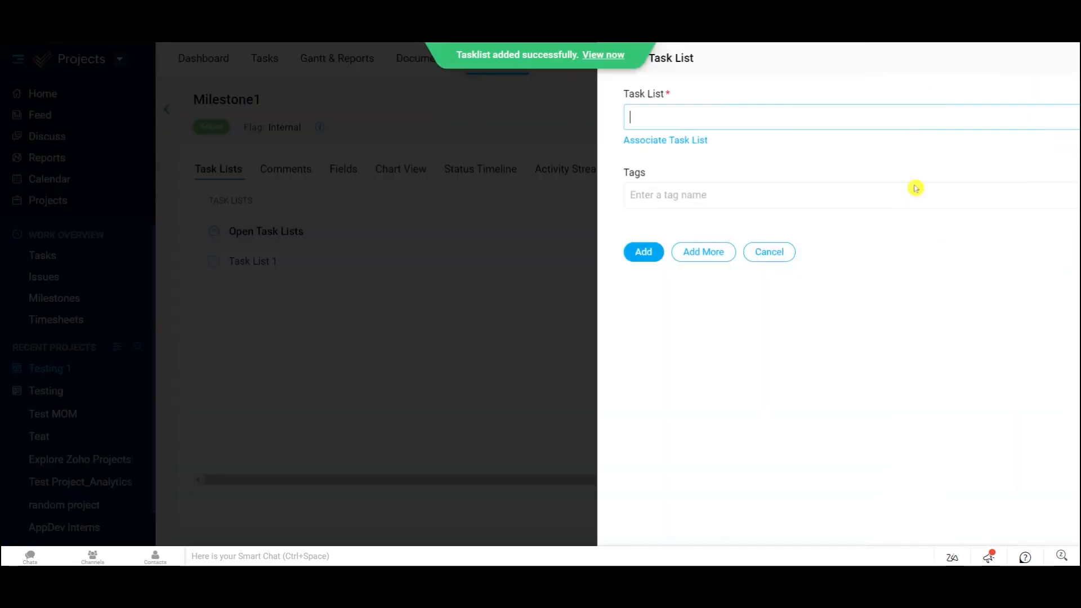
{"action": "type", "text": "tASK"}
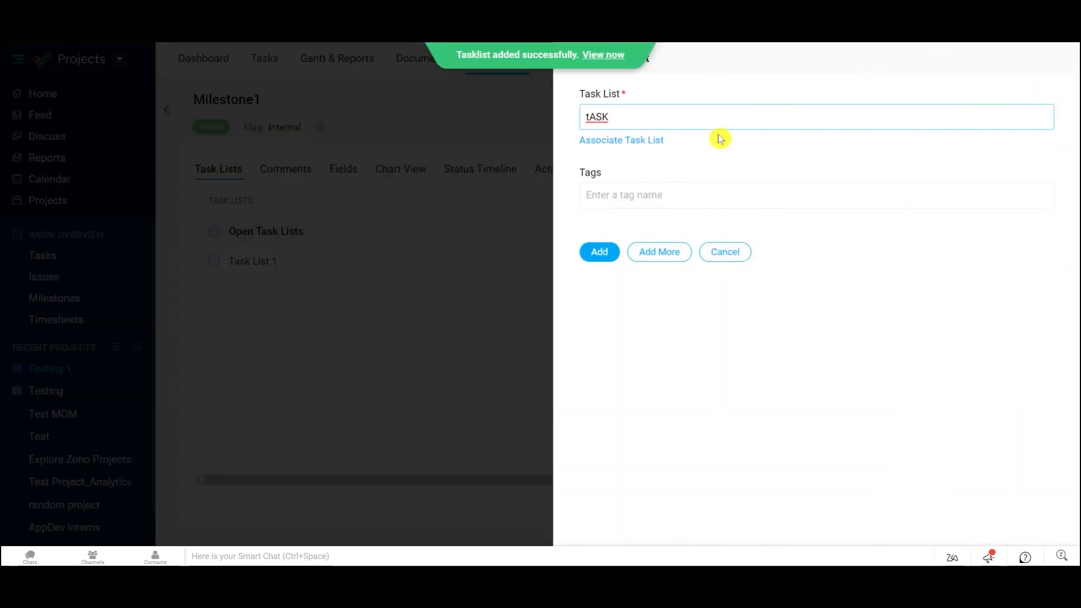
{"action": "key", "text": "BackSpace"}
{"action": "key", "text": "BackSpace"}
{"action": "key", "text": "BackSpace"}
{"action": "type", "text": "A"}
{"action": "key", "text": "BackSpace"}
{"action": "key", "text": "BackSpace"}
{"action": "type", "text": "Task L"}
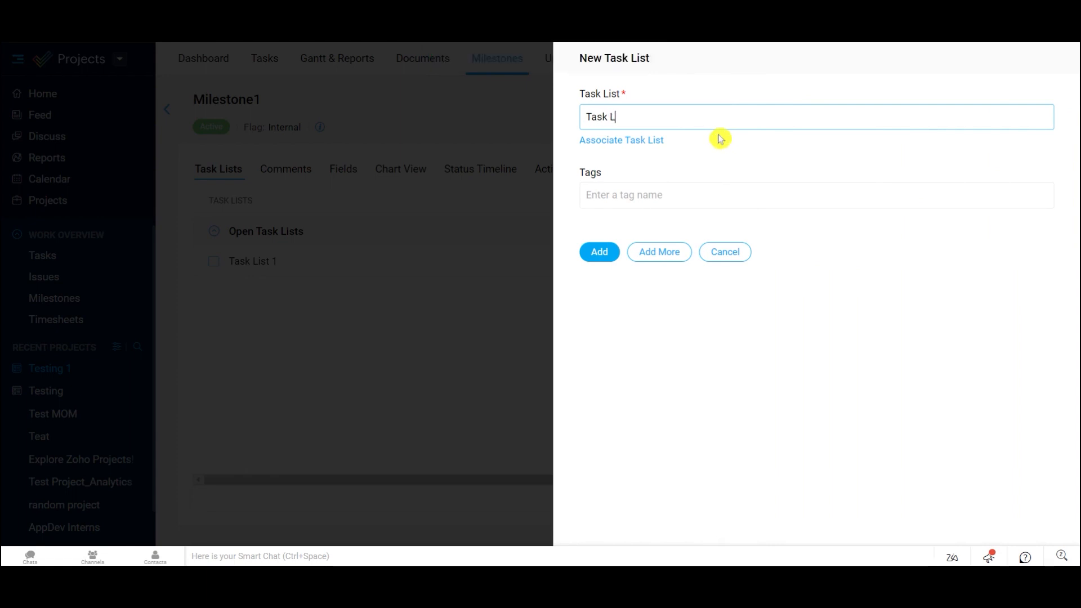
{"action": "type", "text": "ist 2"}
{"action": "left_click", "coordinate": [727, 162]}
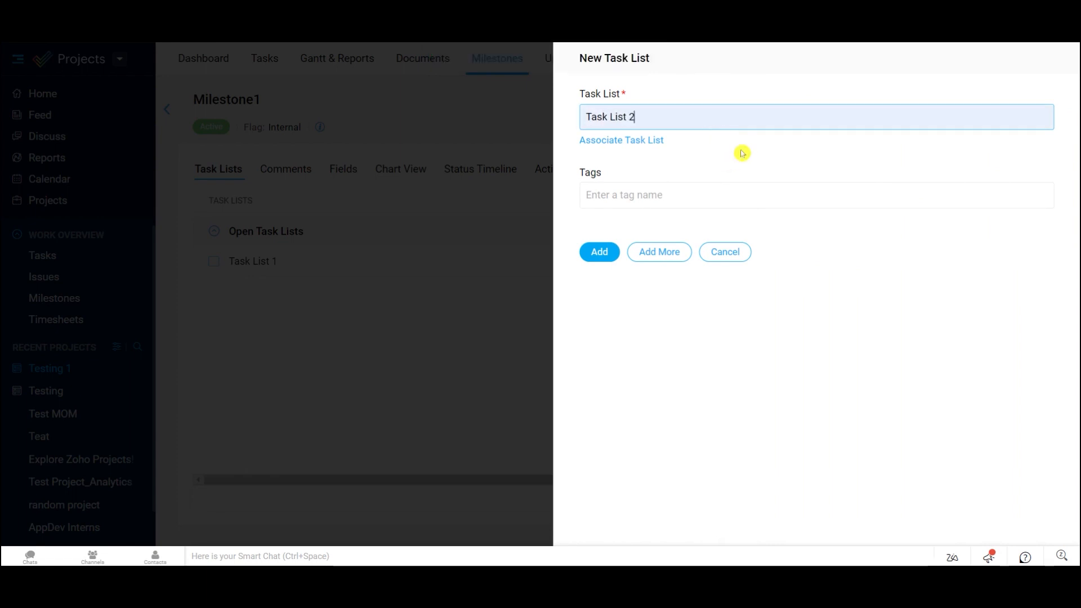
{"action": "left_click", "coordinate": [725, 178]}
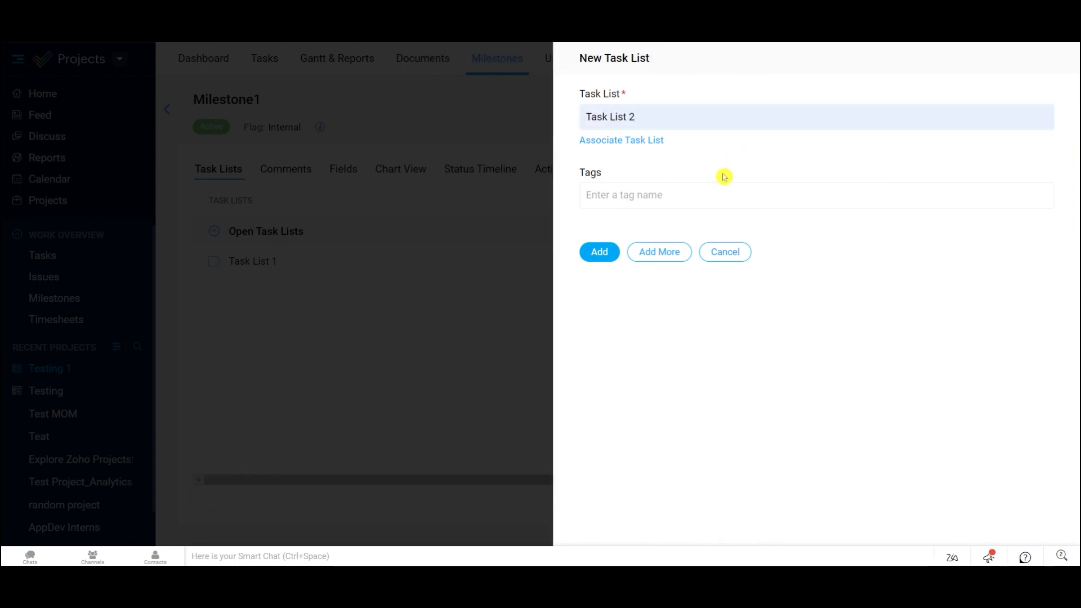
{"action": "left_click", "coordinate": [595, 252]}
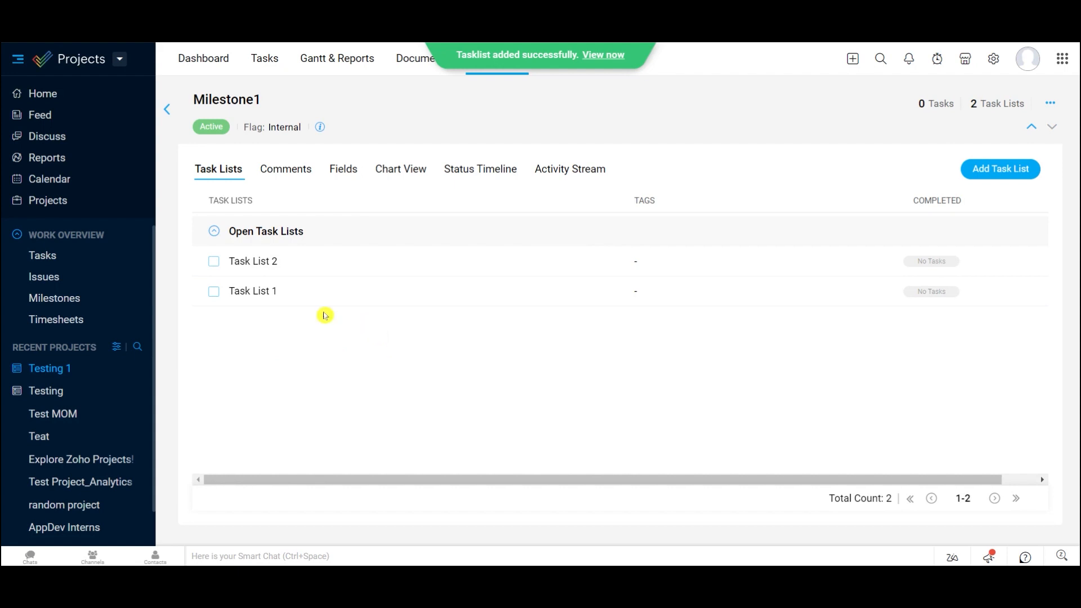
Start a new task in Milestone1's Task List 1 and set its total number of devices to 1.
{"action": "left_click", "coordinate": [271, 302]}
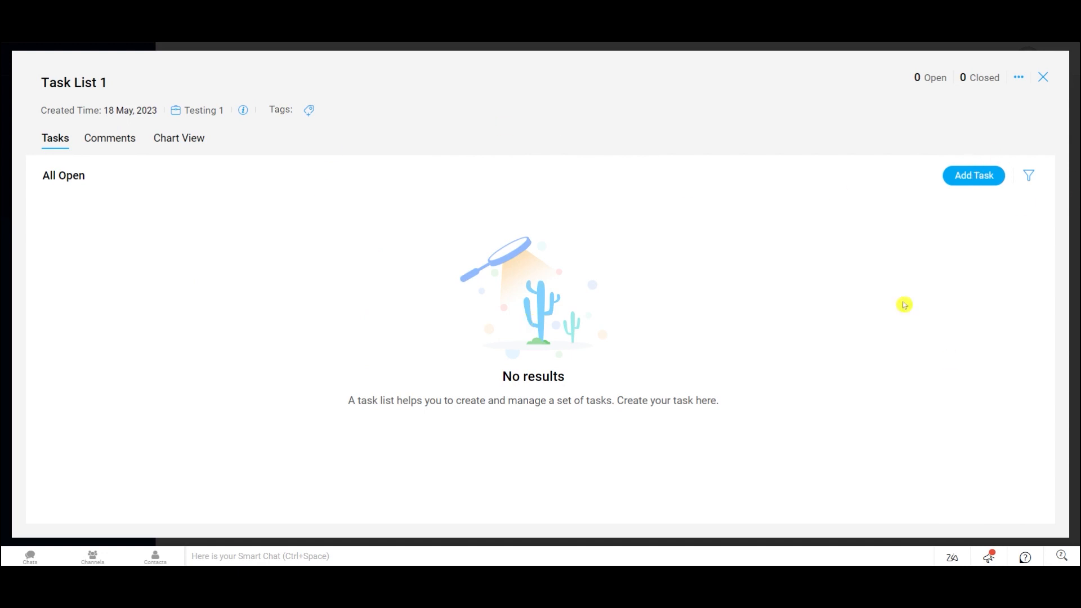
{"action": "left_click", "coordinate": [977, 175]}
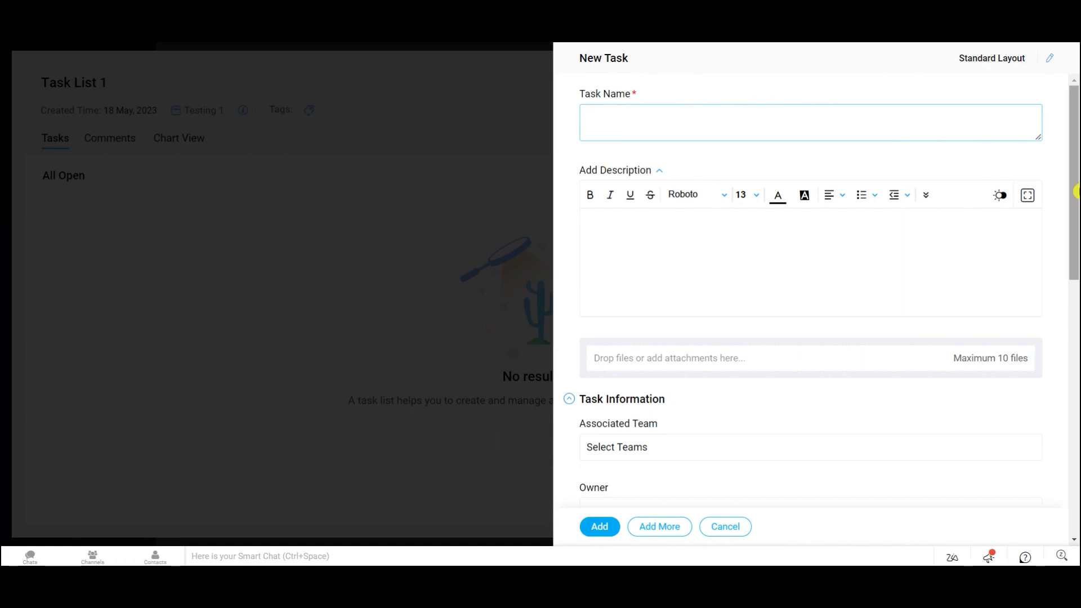
{"action": "left_click_drag", "start_coordinate": [1076, 188], "coordinate": [1076, 321]}
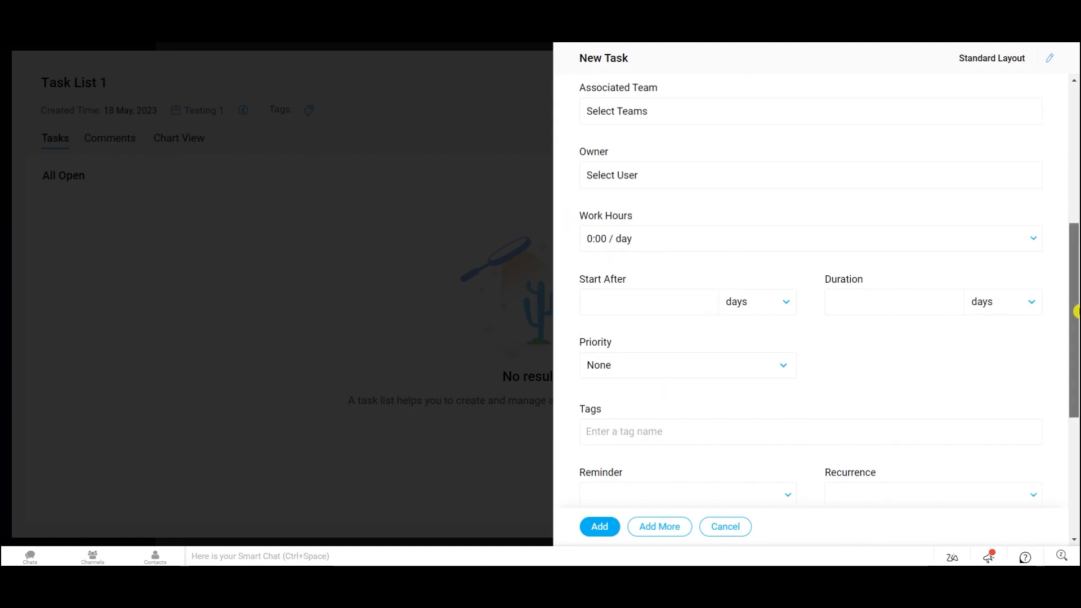
{"action": "left_click_drag", "start_coordinate": [1074, 283], "coordinate": [1076, 464]}
{"action": "left_click", "coordinate": [774, 270]}
{"action": "left_click", "coordinate": [893, 302]}
{"action": "left_click", "coordinate": [676, 382]}
{"action": "type", "text": "1"}
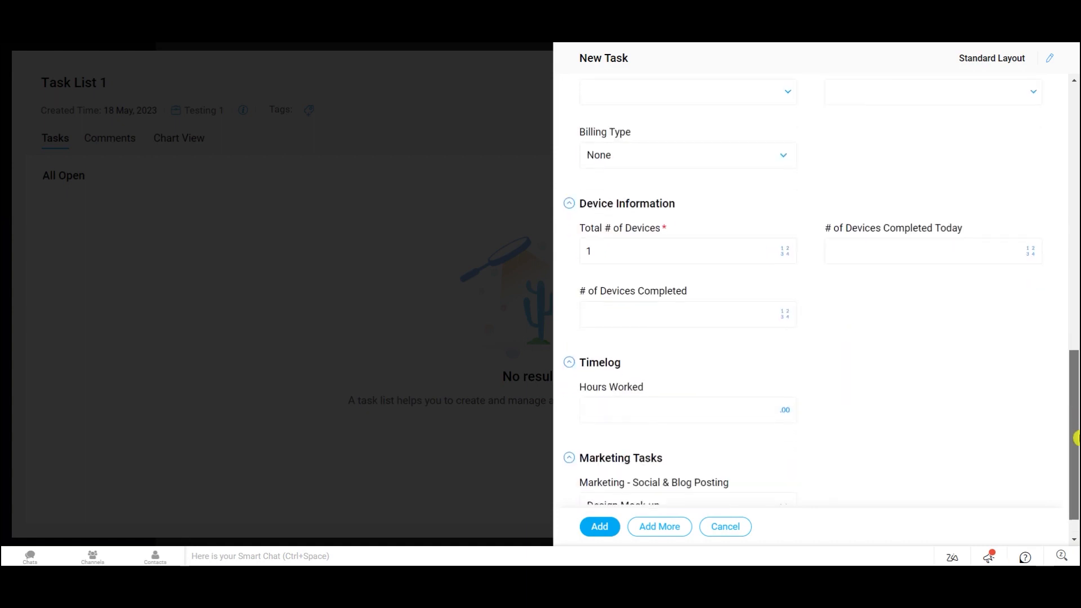
Name the new task "Task Name 1", add it to Task List 1, and return to Milestone1's task lists.
{"action": "left_click_drag", "start_coordinate": [1074, 430], "coordinate": [986, 156]}
{"action": "left_click", "coordinate": [652, 128]}
{"action": "type", "text": "Tas"}
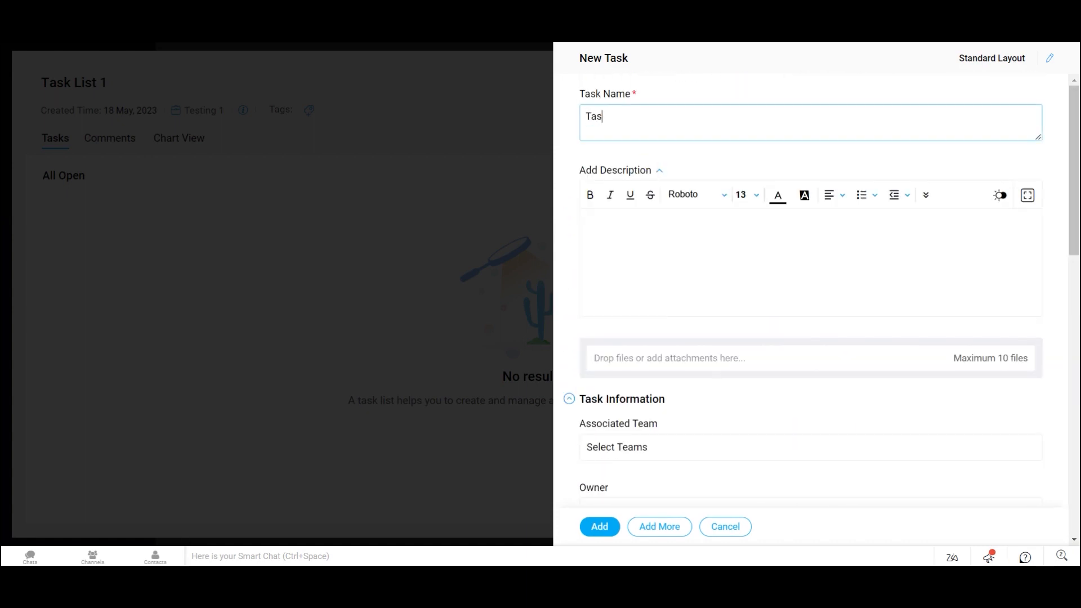
{"action": "type", "text": "k Name 1"}
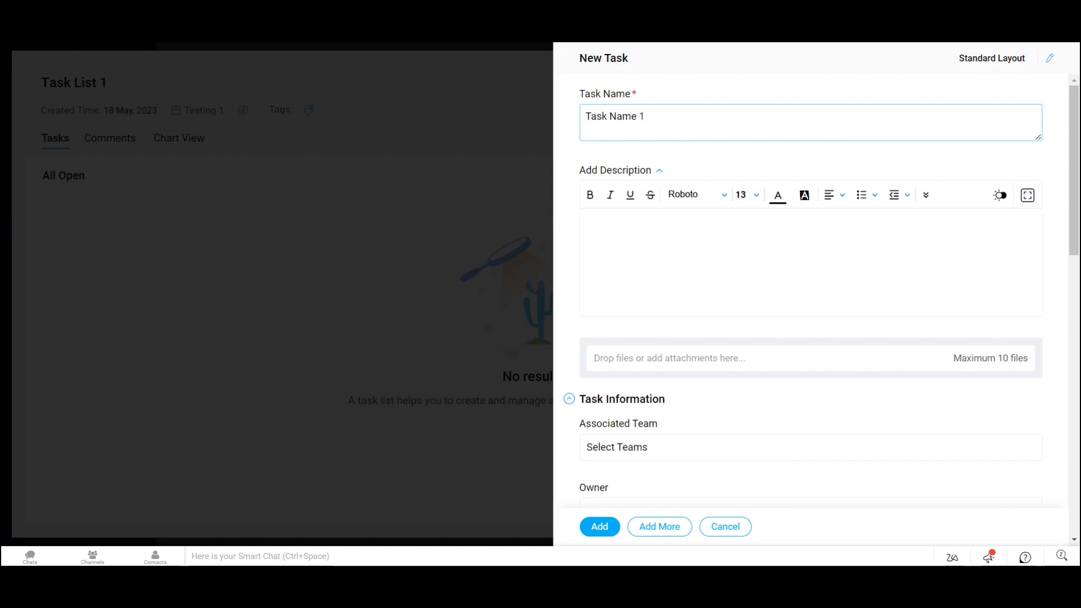
{"action": "left_click", "coordinate": [600, 527]}
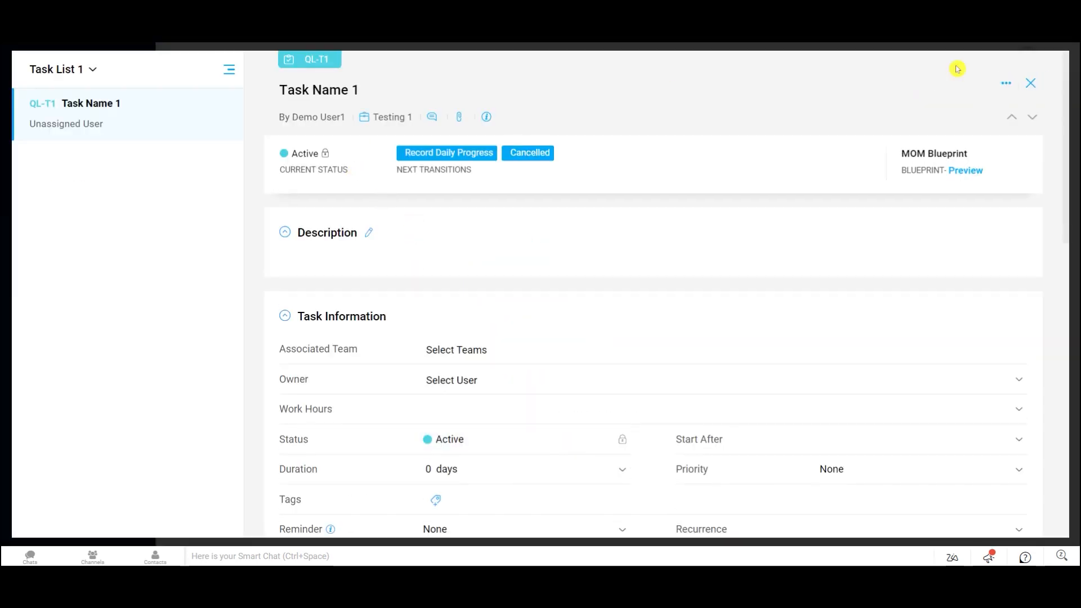
{"action": "left_click", "coordinate": [1031, 83]}
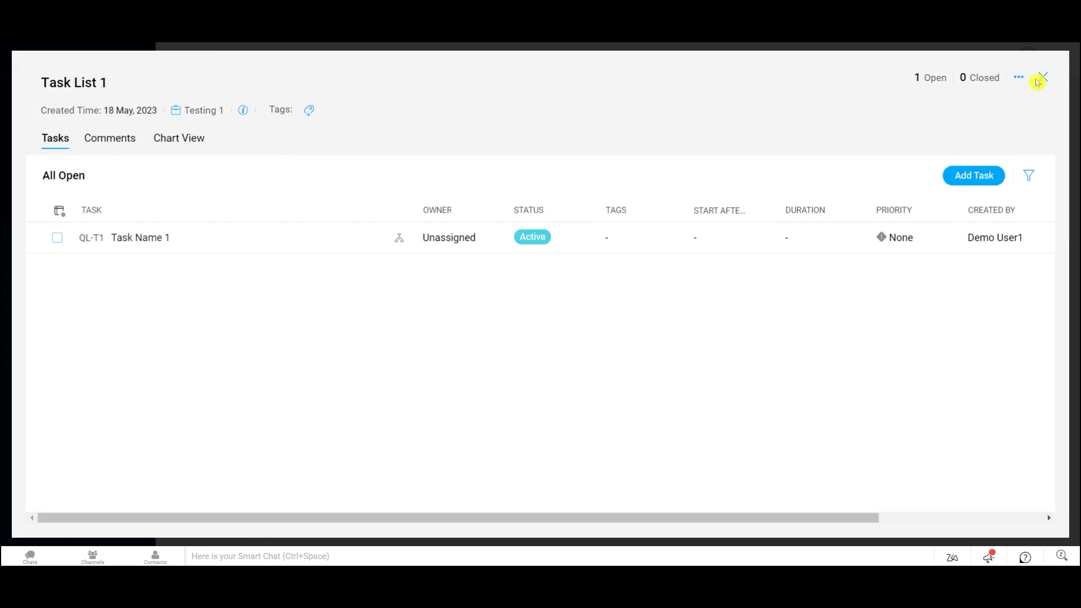
{"action": "left_click", "coordinate": [1042, 78]}
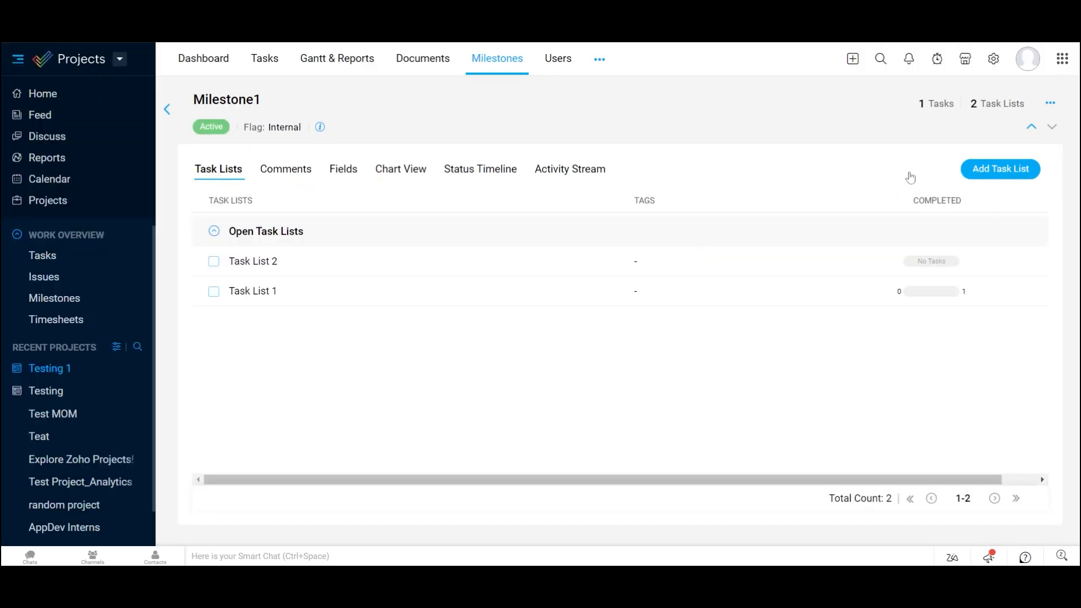
Reopen Task List 1 and add a second task named "Task Name 2" to it.
{"action": "left_click", "coordinate": [252, 291]}
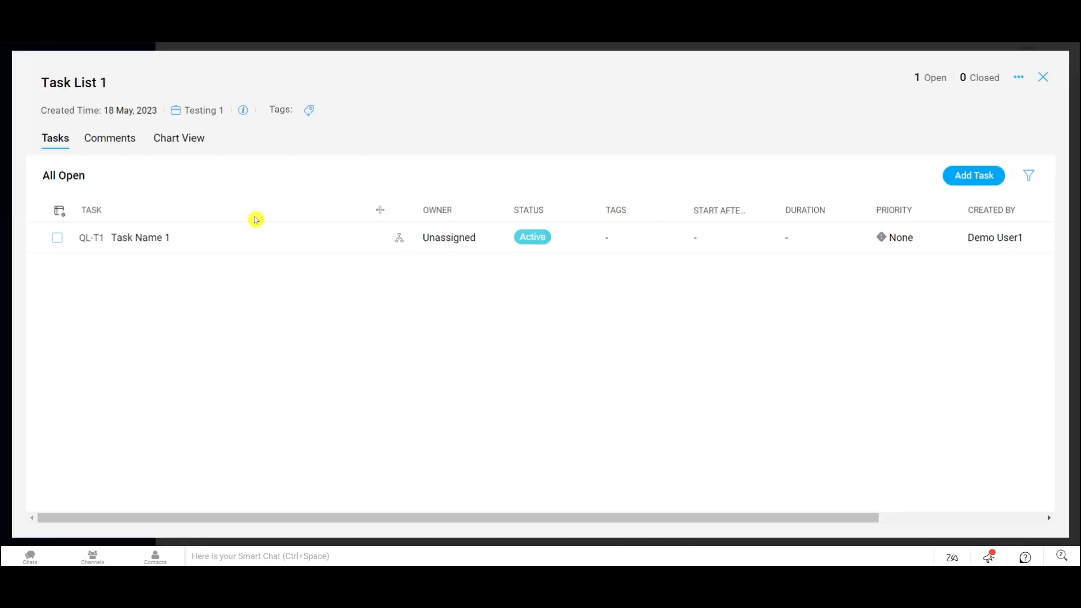
{"action": "left_click", "coordinate": [151, 242]}
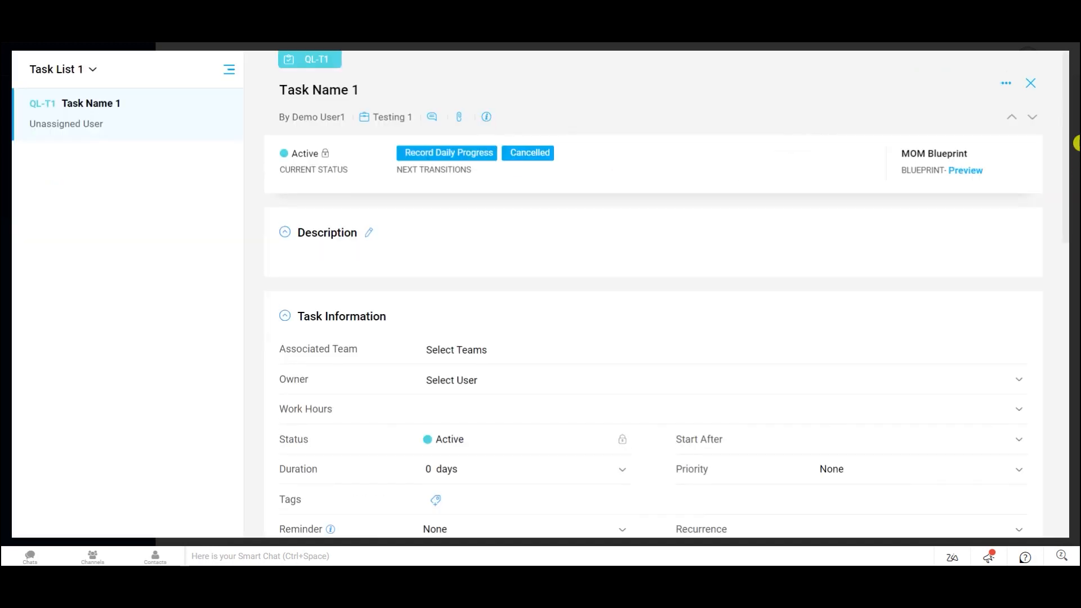
{"action": "left_click", "coordinate": [1029, 84]}
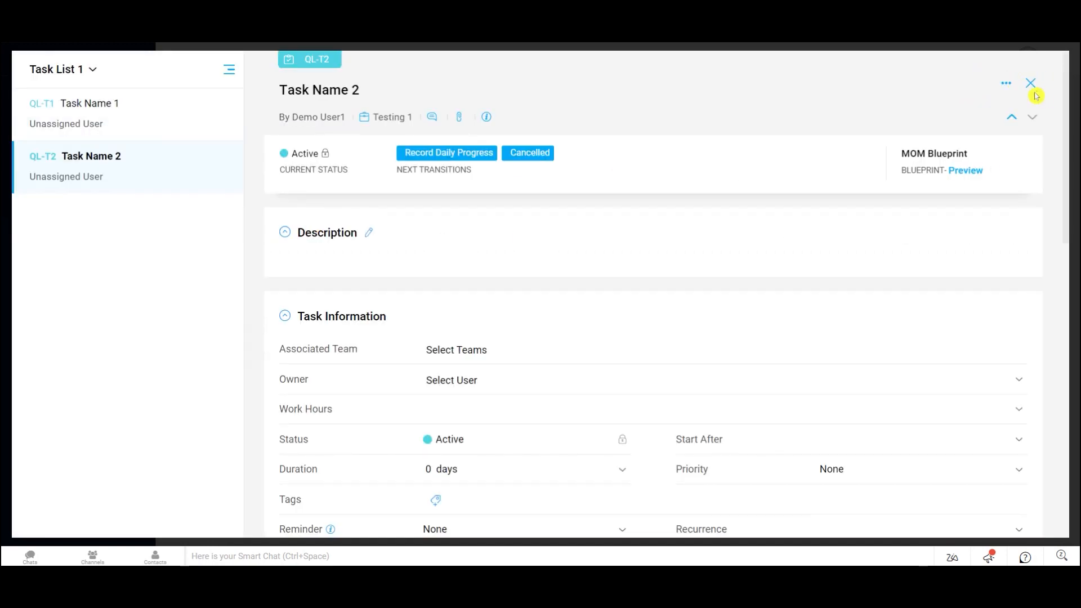
{"action": "left_click", "coordinate": [1031, 86]}
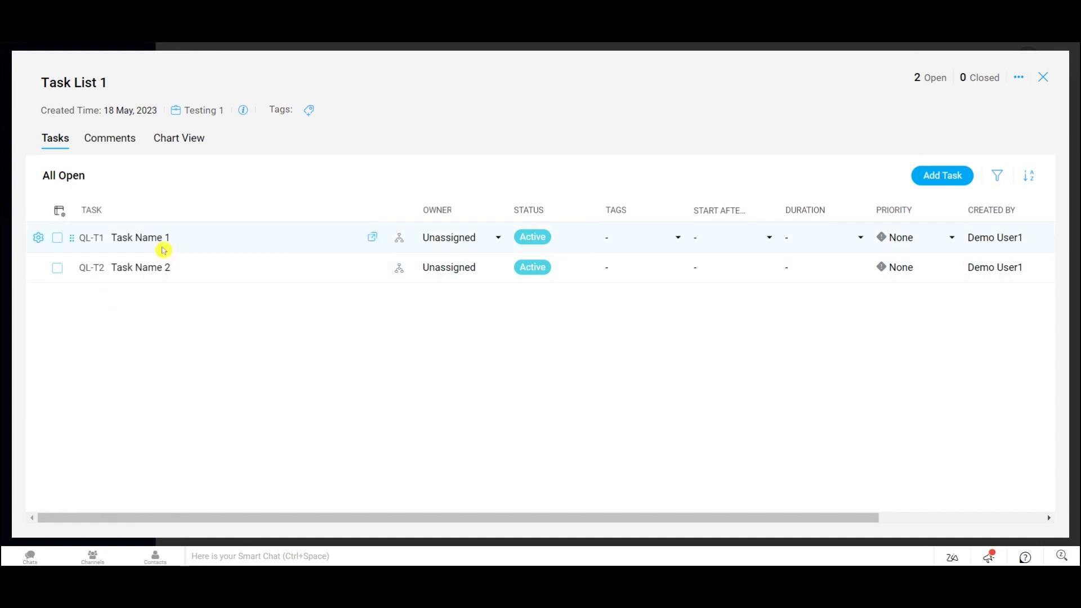
Examine the Dependency section of Task Name 1 and its form for adding a task, without adding one.
{"action": "left_click", "coordinate": [150, 241]}
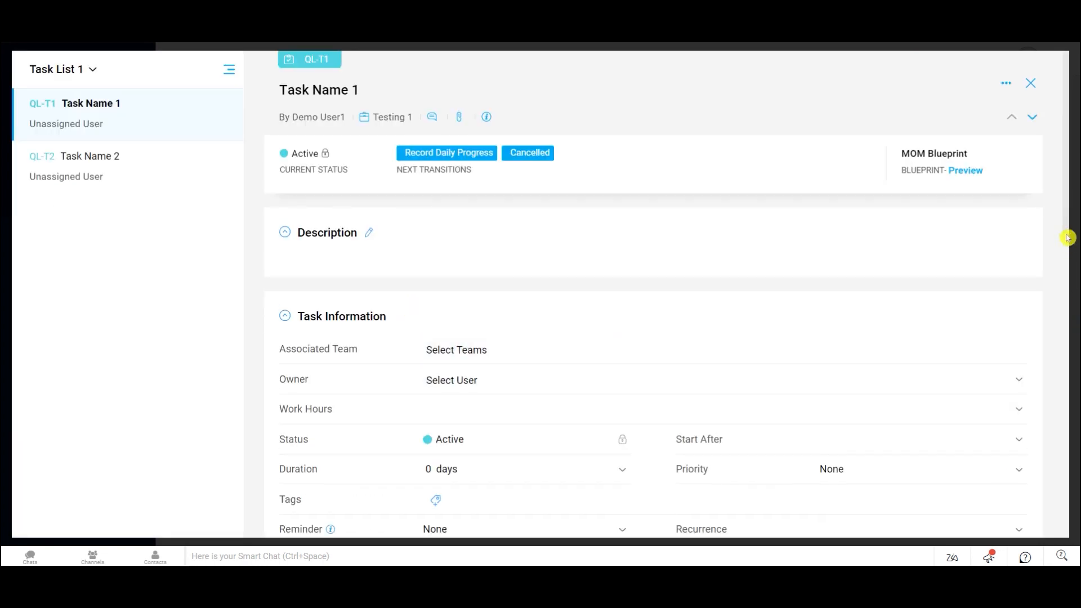
{"action": "left_click_drag", "start_coordinate": [1064, 234], "coordinate": [1023, 465]}
{"action": "scroll", "coordinate": [1023, 465], "scroll_direction": "down", "scroll_amount": 1}
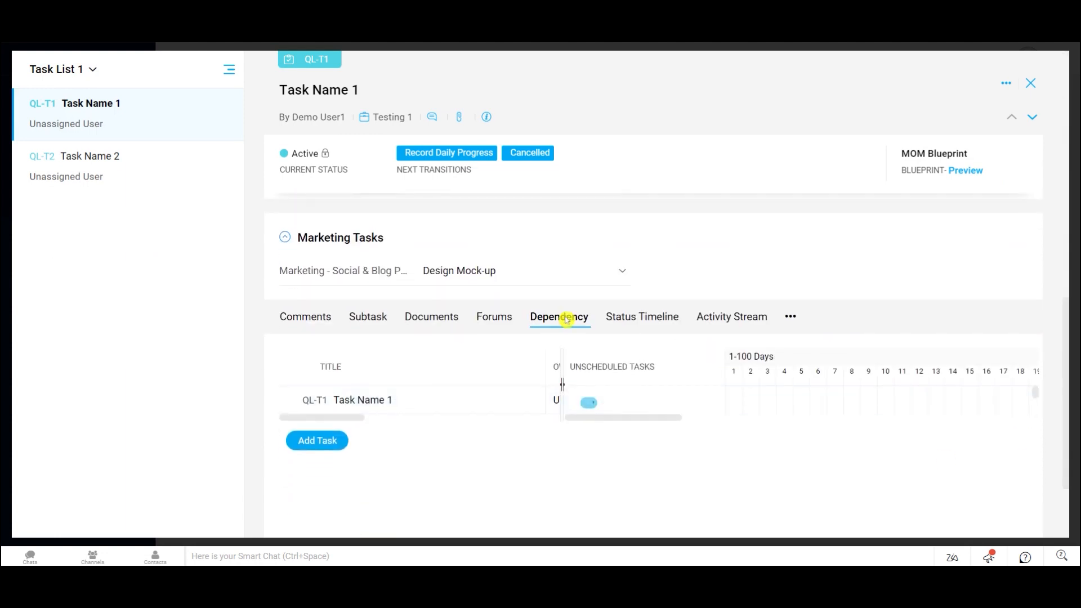
{"action": "left_click", "coordinate": [613, 282]}
{"action": "left_click", "coordinate": [716, 275]}
{"action": "left_click", "coordinate": [314, 445]}
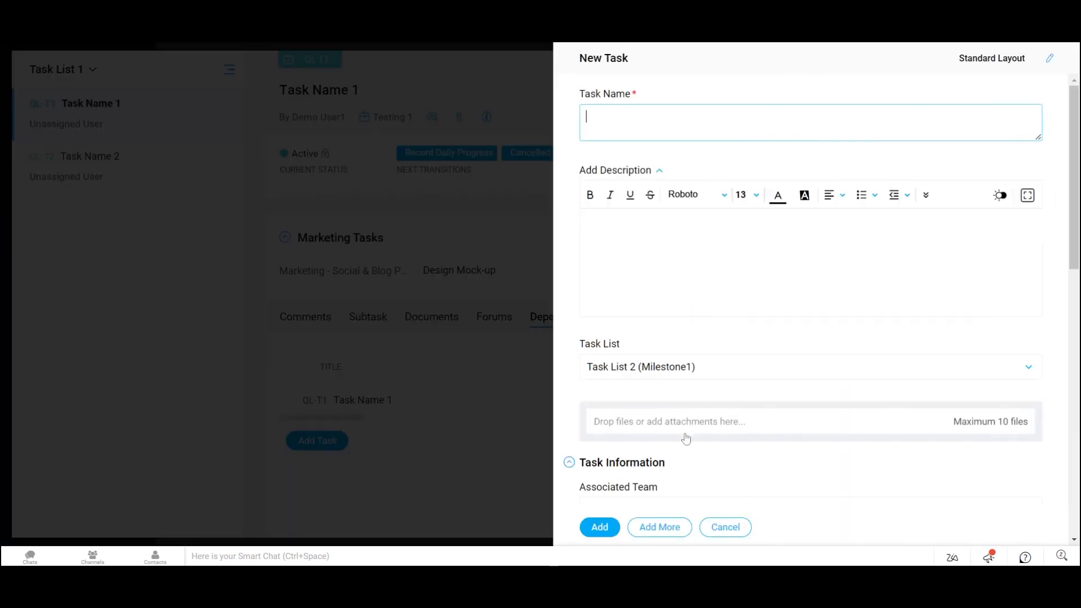
{"action": "left_click", "coordinate": [725, 527]}
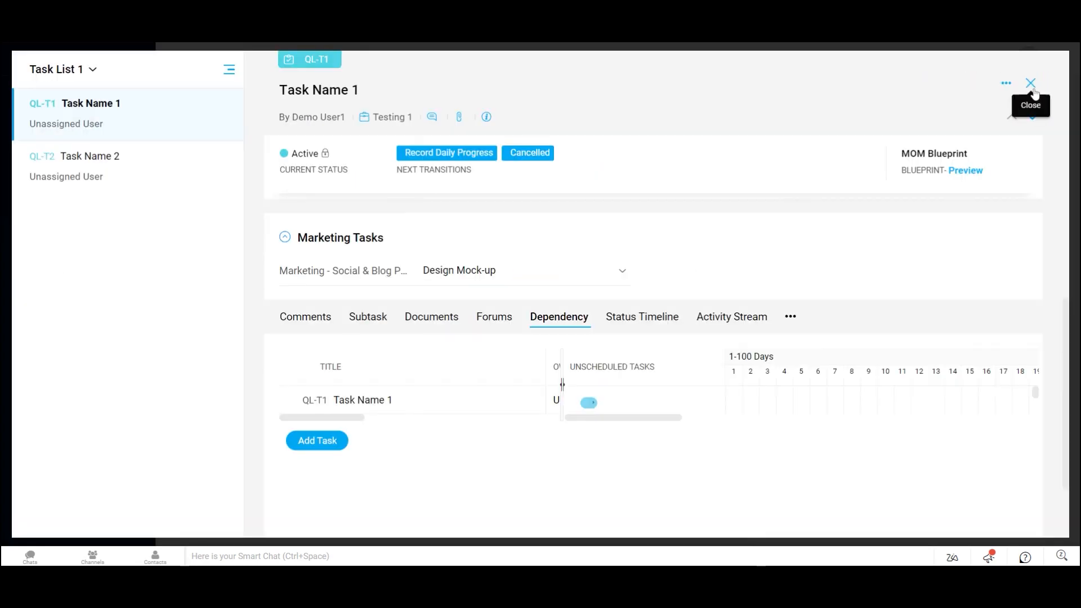
{"action": "left_click", "coordinate": [1034, 90]}
{"action": "left_click", "coordinate": [1044, 76]}
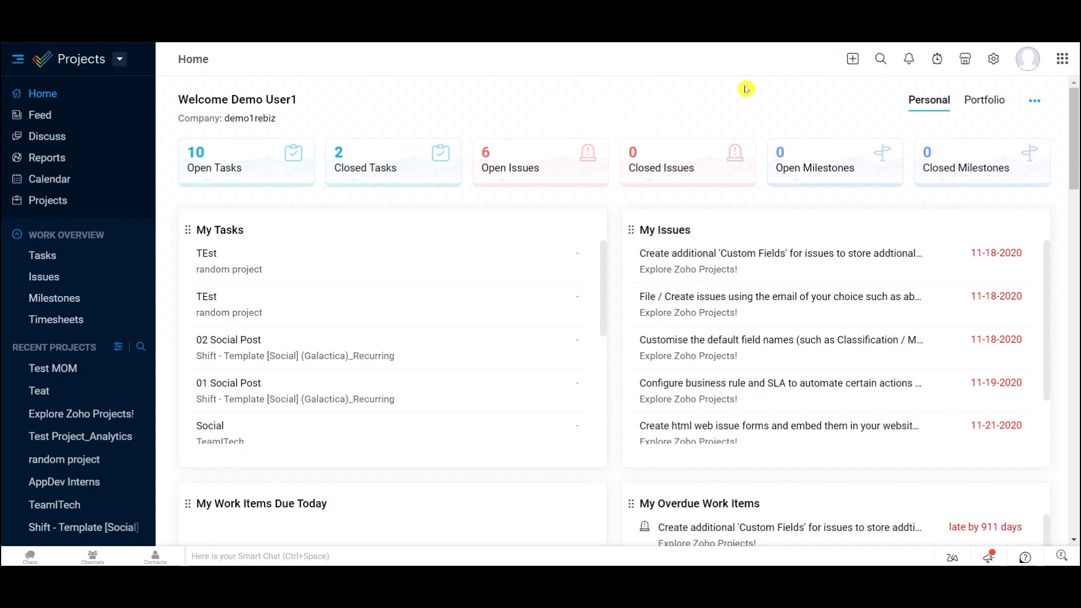
Review the portal users, client users and teams in the user management area of Setup.
{"action": "left_click", "coordinate": [995, 65]}
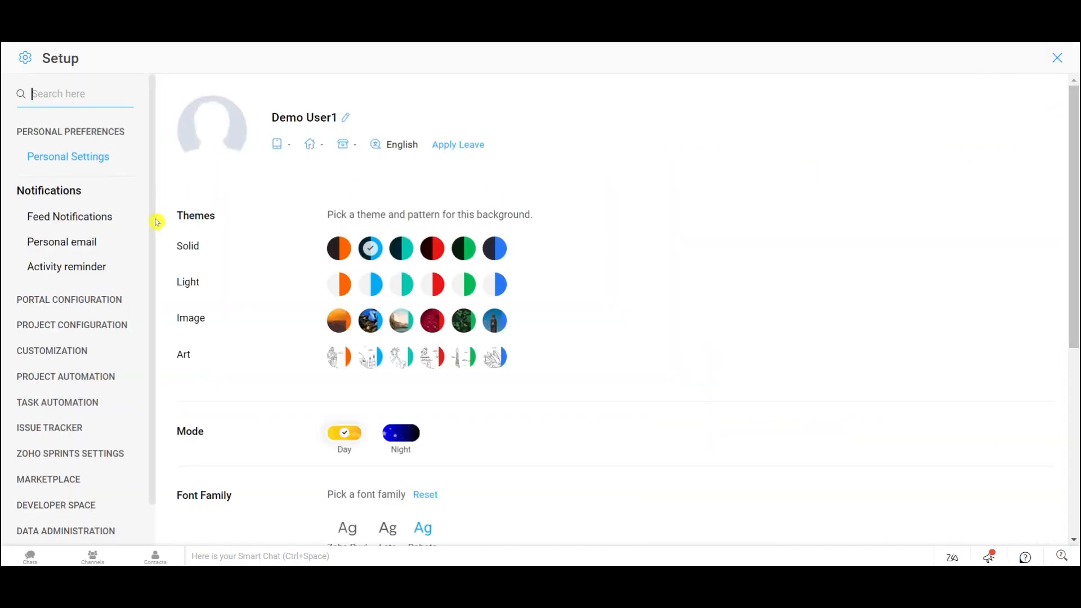
{"action": "scroll", "coordinate": [153, 253], "scroll_direction": "down", "scroll_amount": 1}
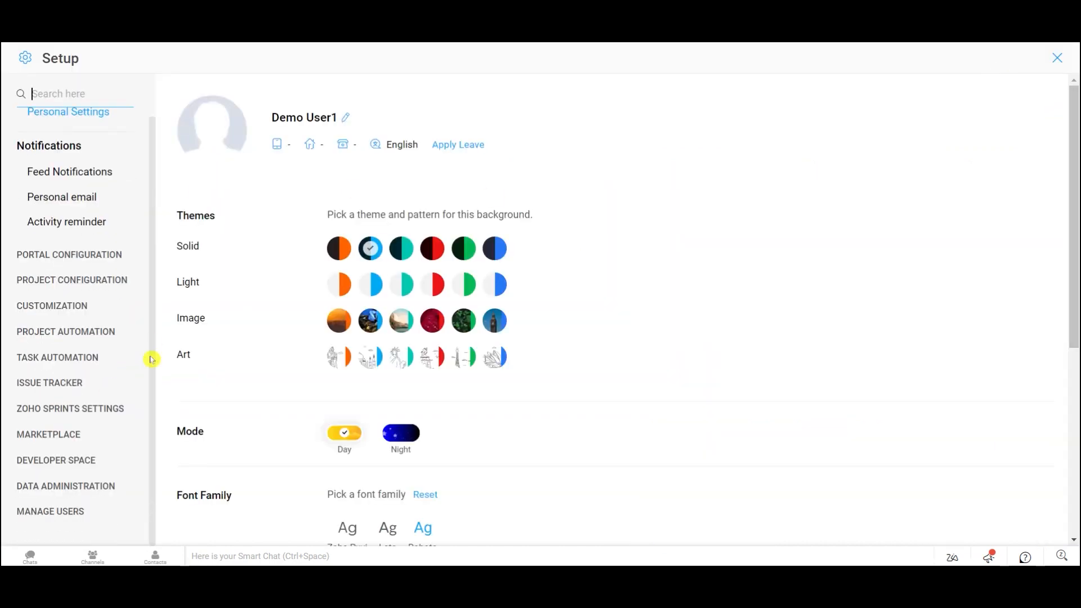
{"action": "left_click", "coordinate": [80, 515]}
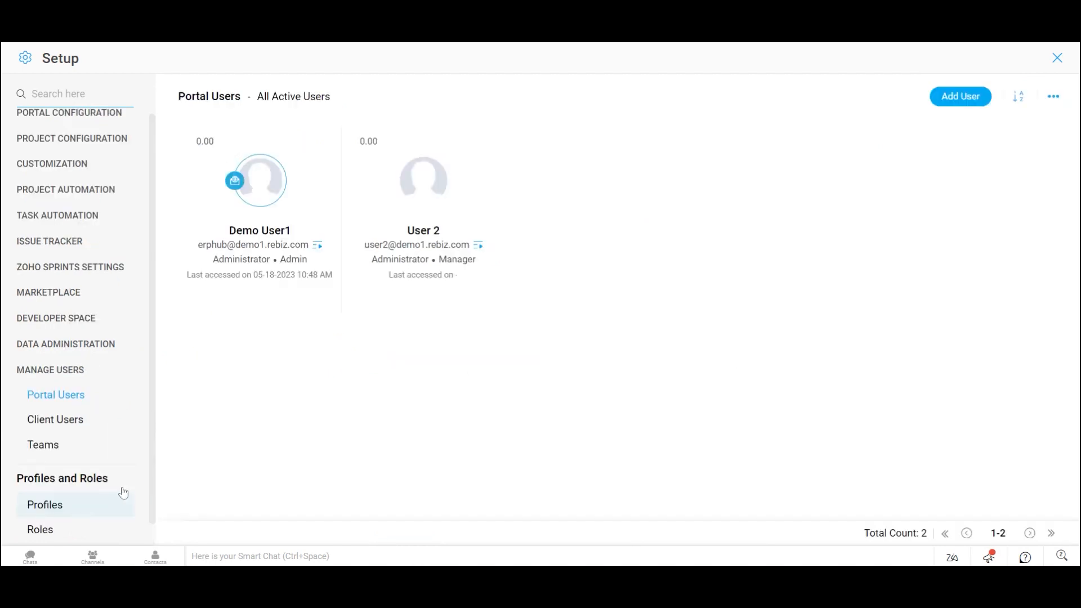
{"action": "scroll", "coordinate": [155, 459], "scroll_direction": "down", "scroll_amount": 1}
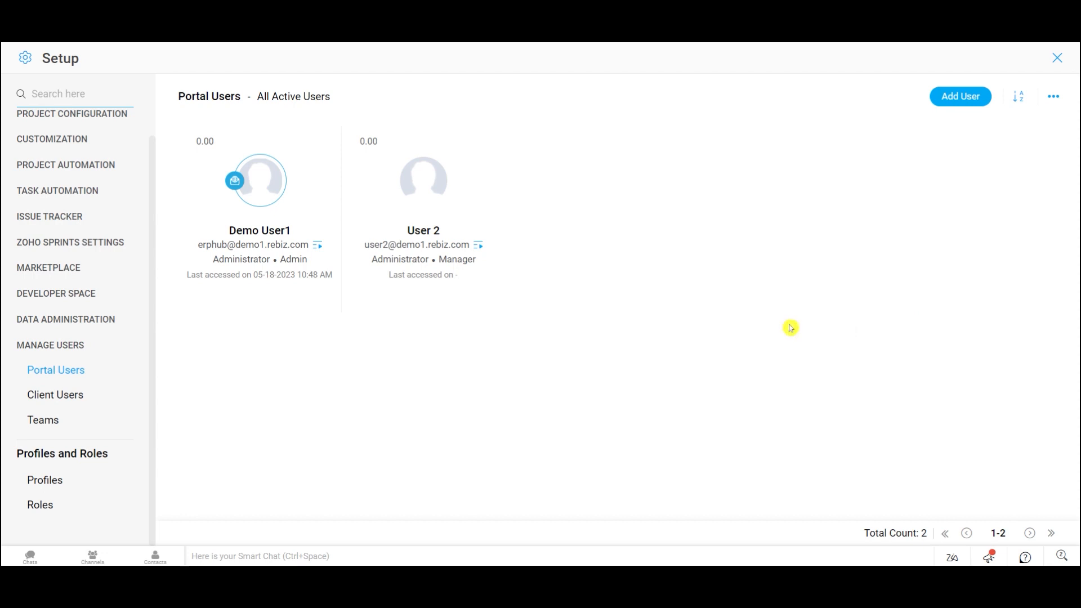
{"action": "left_click", "coordinate": [84, 402]}
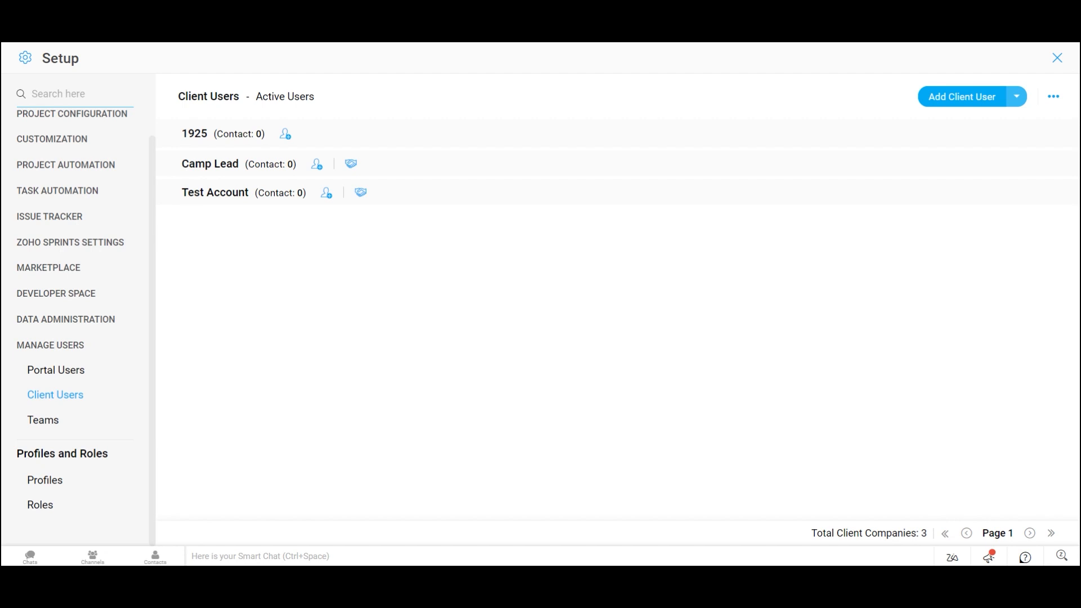
{"action": "left_click", "coordinate": [43, 429]}
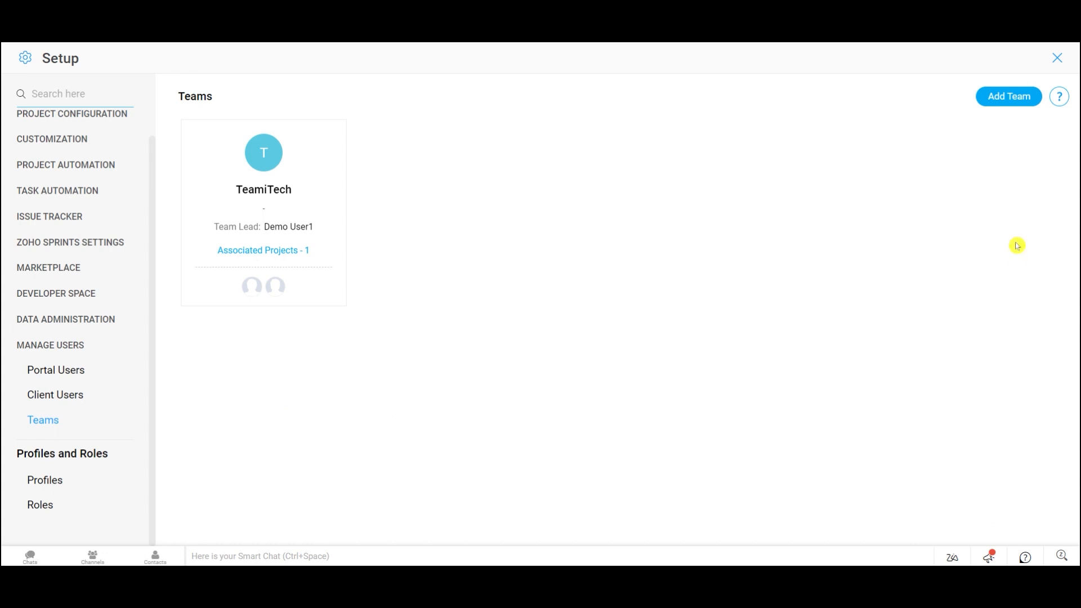
Examine the form for adding a team, including its team user and associated project choices, without saving a team.
{"action": "left_click", "coordinate": [1012, 96]}
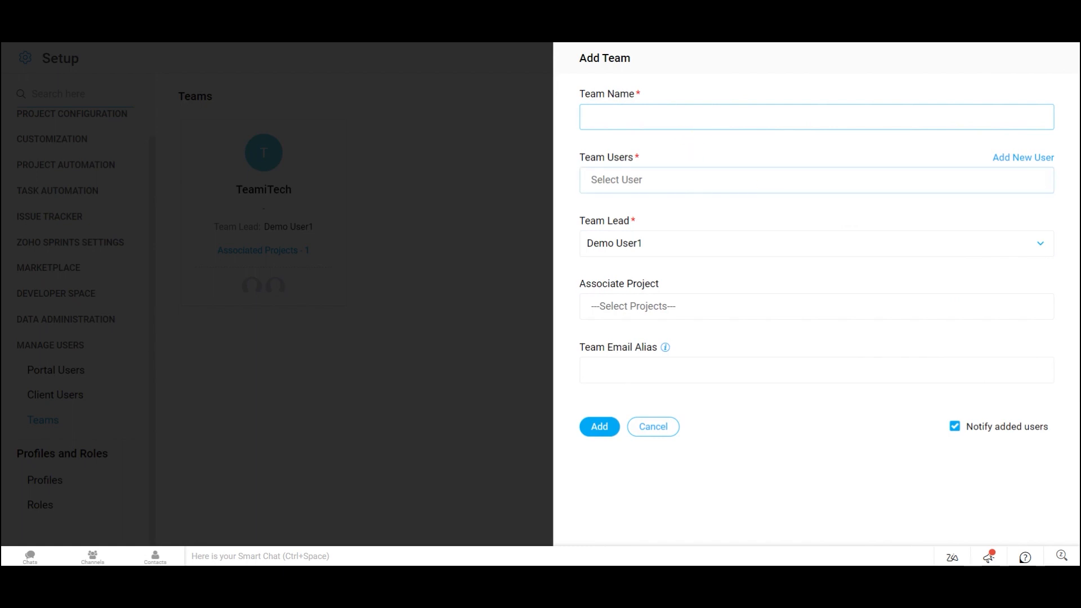
{"action": "left_click", "coordinate": [699, 180]}
{"action": "left_click", "coordinate": [667, 159]}
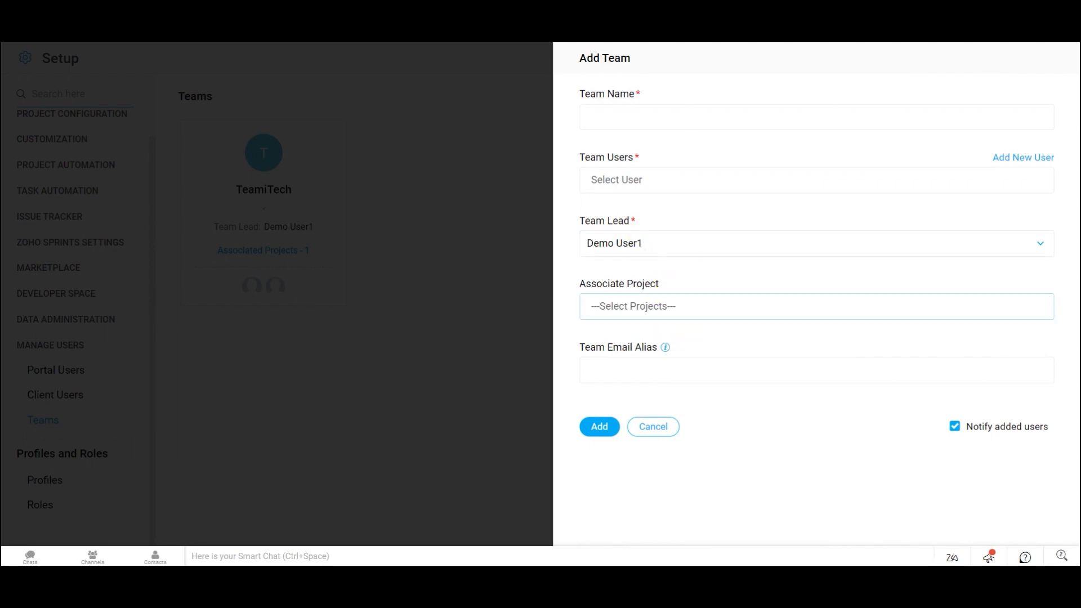
{"action": "left_click", "coordinate": [667, 307]}
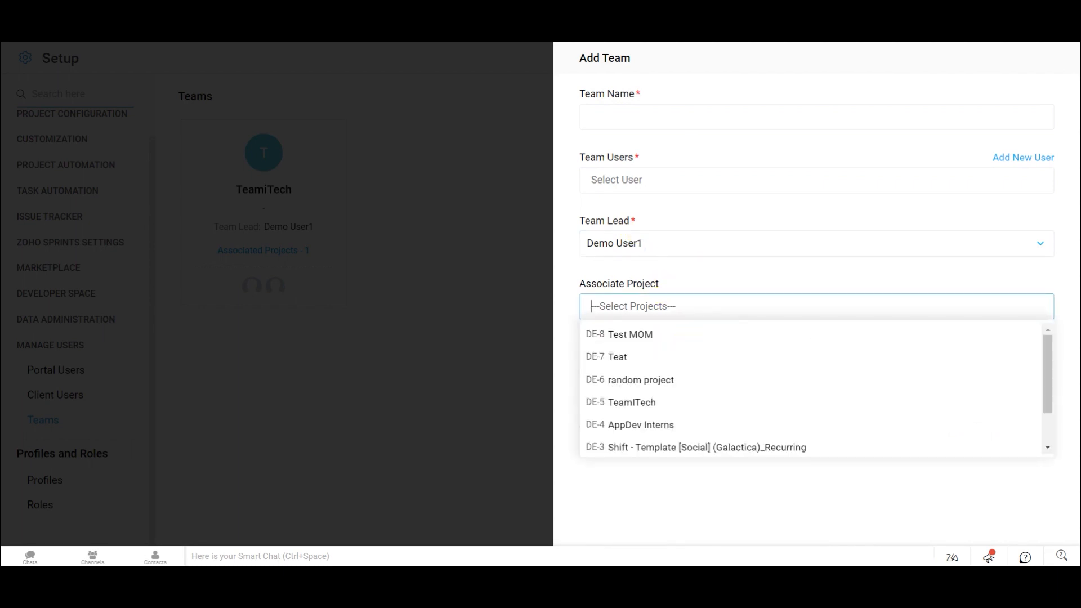
{"action": "left_click", "coordinate": [804, 284]}
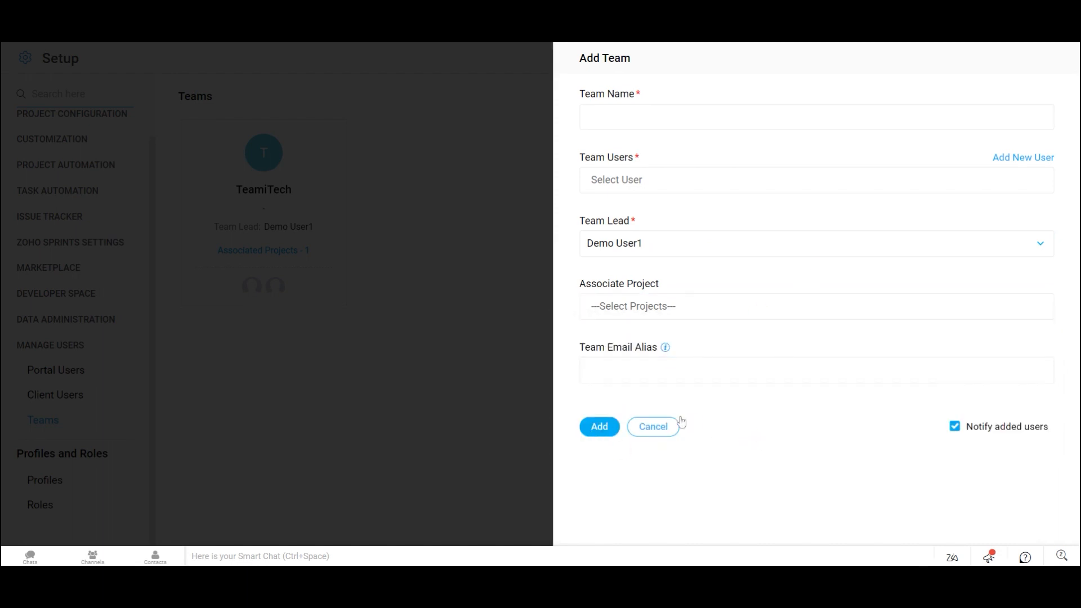
{"action": "left_click", "coordinate": [654, 427]}
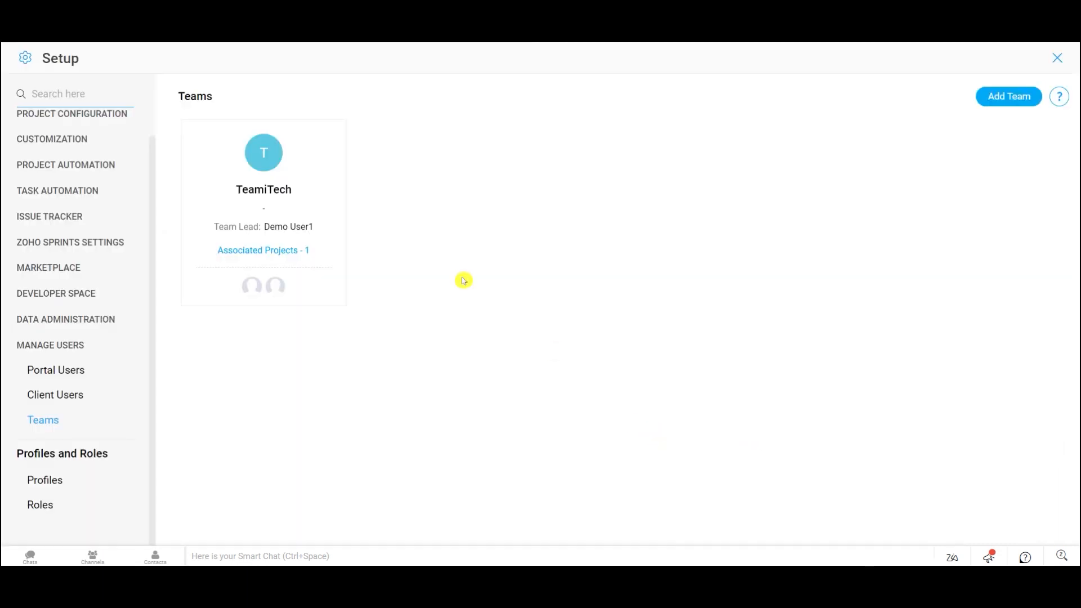
Review the existing profiles in Setup and look briefly at the new profile form without saving.
{"action": "left_click", "coordinate": [72, 480]}
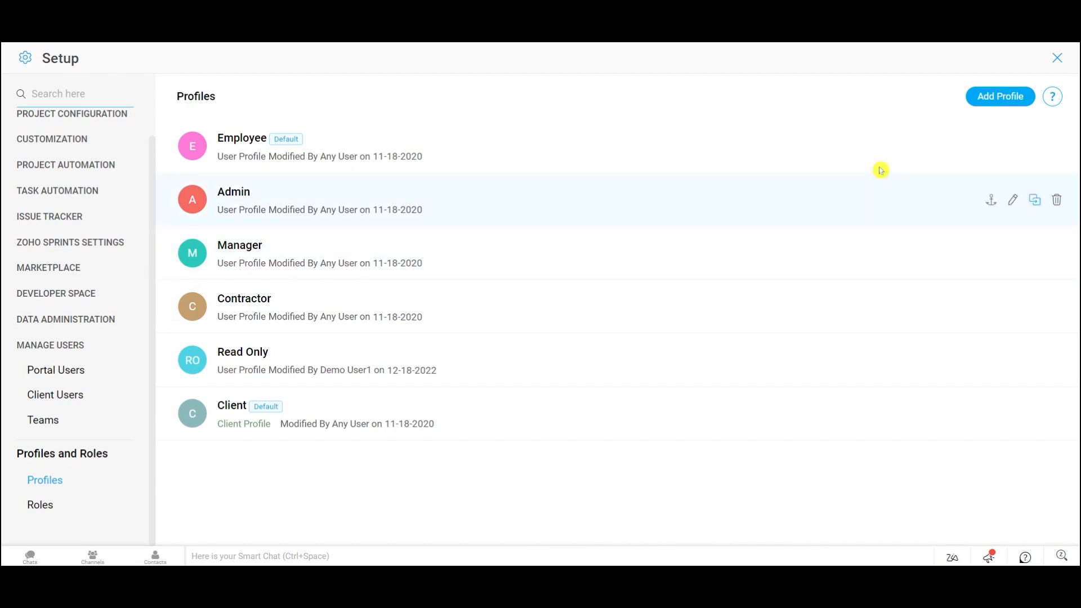
{"action": "left_click", "coordinate": [987, 103]}
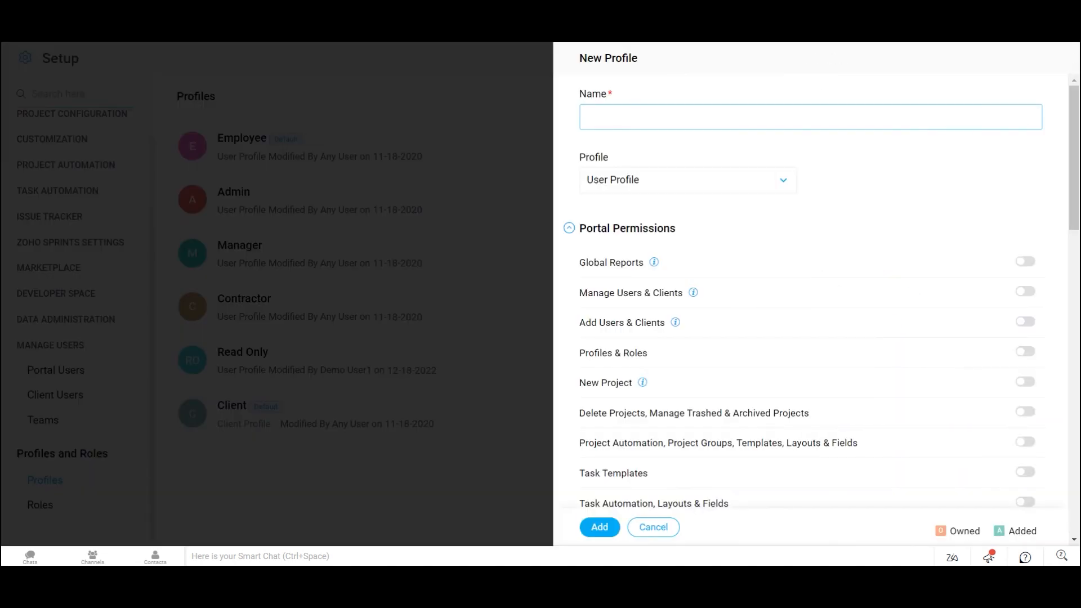
{"action": "left_click", "coordinate": [669, 538]}
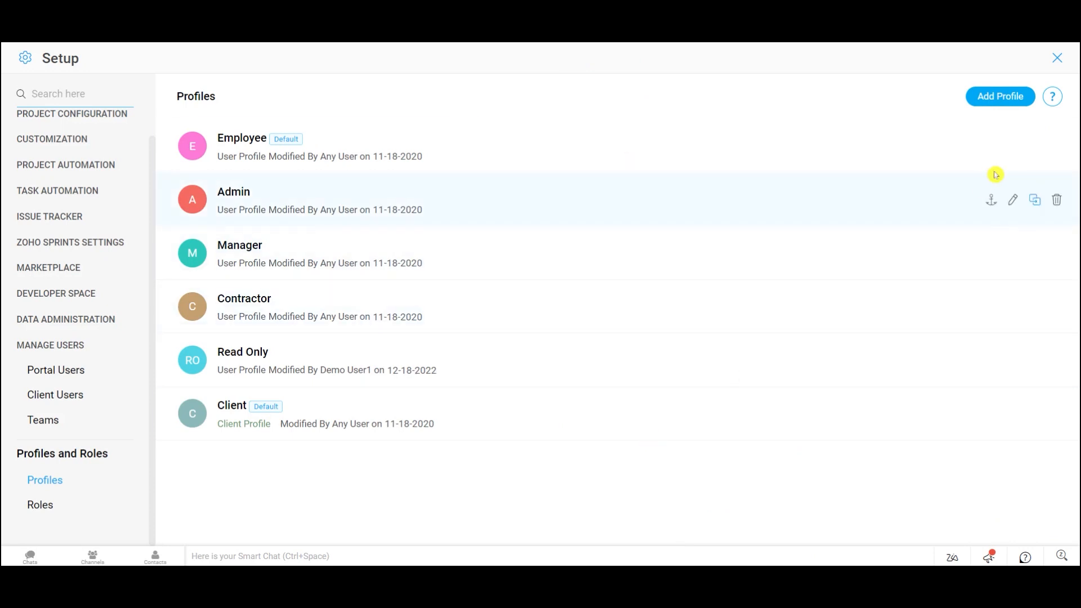
Examine the new profile form's profile types and its permission settings, from portal permissions through to comment permissions.
{"action": "left_click", "coordinate": [1000, 101]}
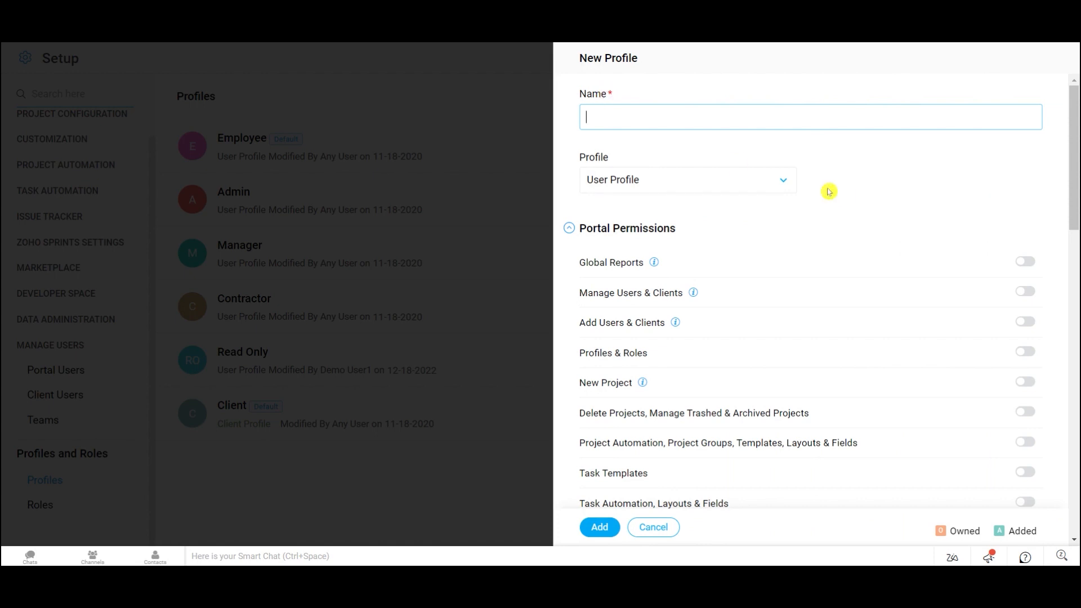
{"action": "left_click", "coordinate": [748, 188]}
{"action": "left_click", "coordinate": [708, 192]}
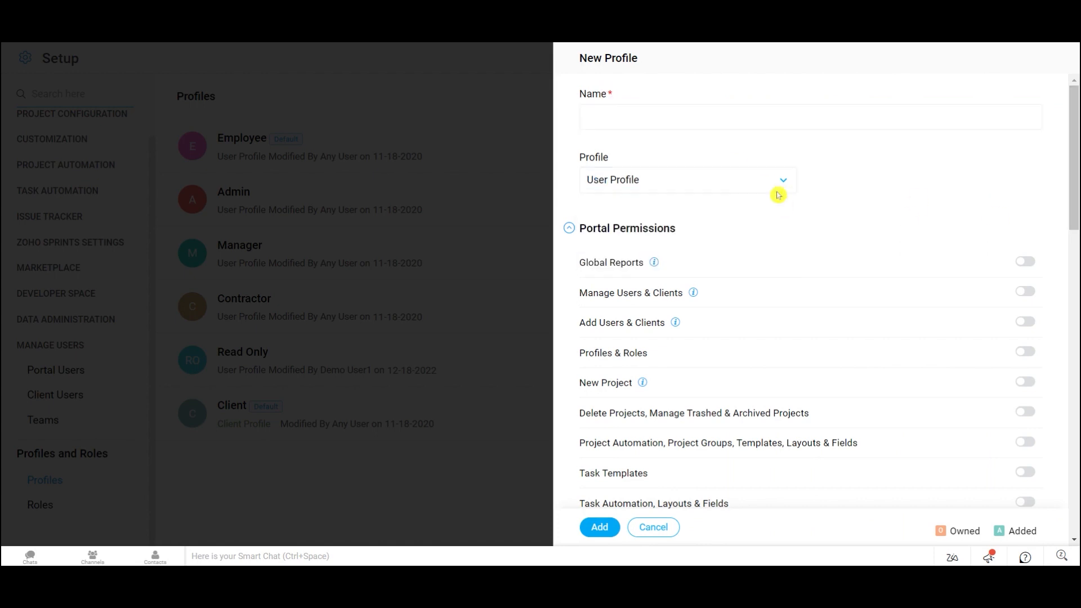
{"action": "left_click", "coordinate": [777, 191]}
{"action": "left_click", "coordinate": [772, 190]}
{"action": "left_click_drag", "start_coordinate": [1077, 180], "coordinate": [1077, 372]}
{"action": "scroll", "coordinate": [1076, 372], "scroll_direction": "down", "scroll_amount": 7}
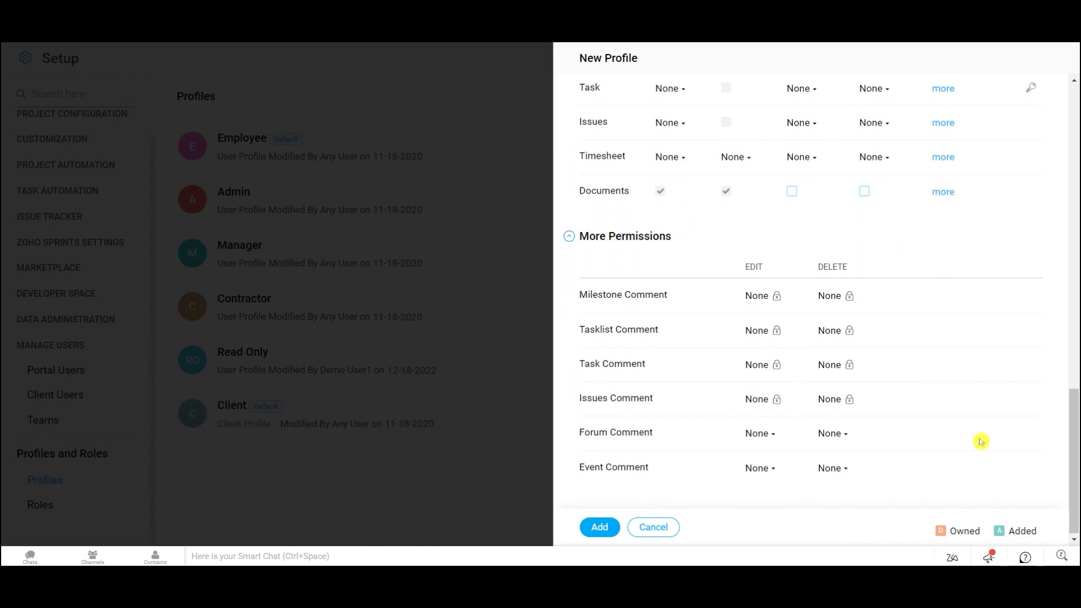
Discard the new profile form without saving and open the Roles page in Setup.
{"action": "left_click_drag", "start_coordinate": [1076, 503], "coordinate": [1054, 199]}
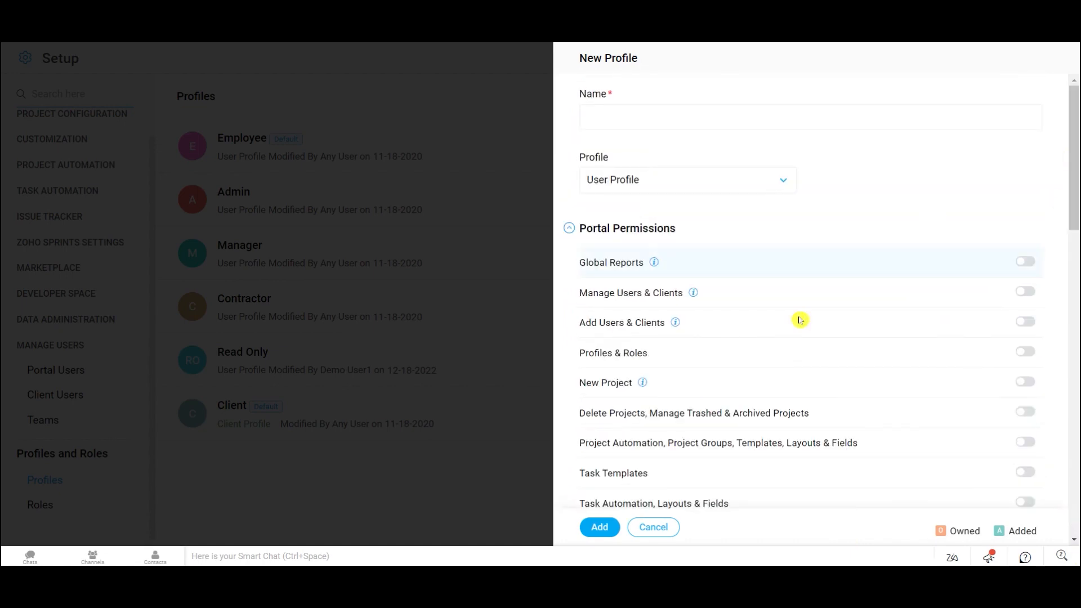
{"action": "left_click", "coordinate": [653, 527]}
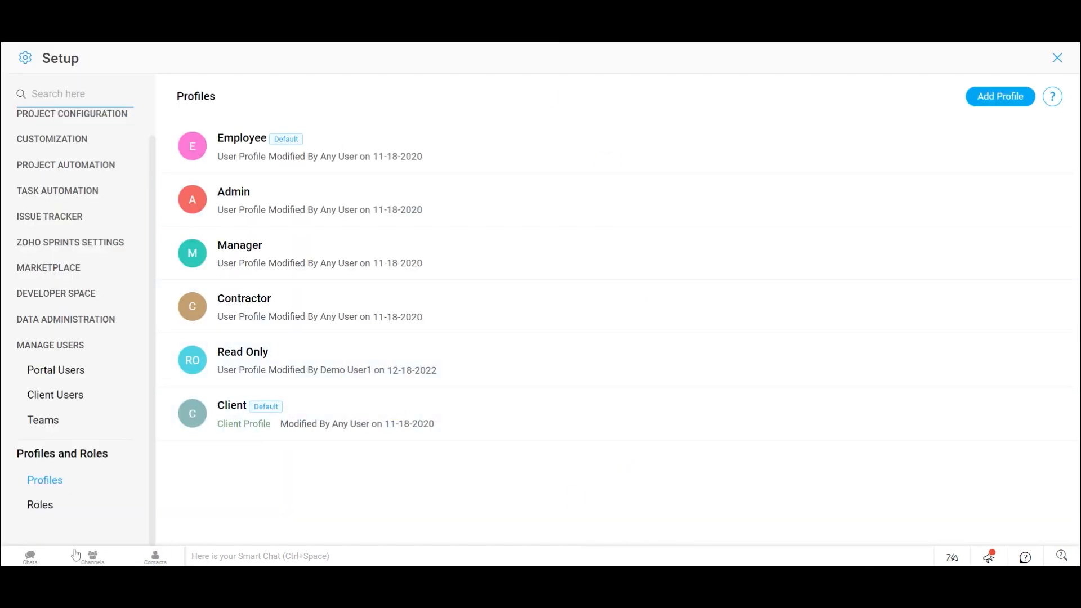
{"action": "left_click", "coordinate": [61, 510]}
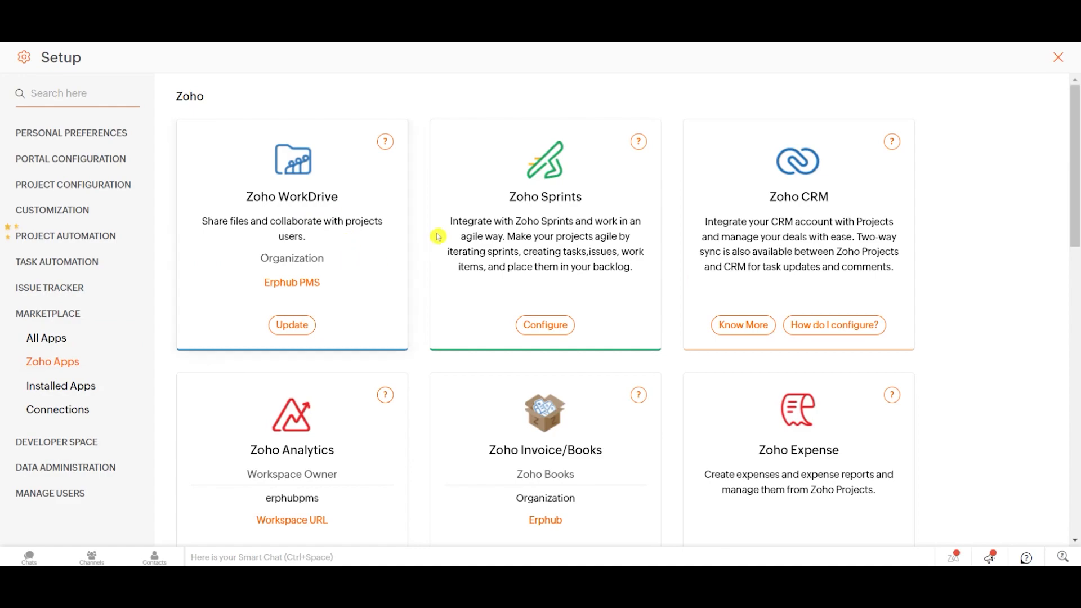
Examine the Zoho Apps integrations in the Marketplace setup, from Zoho WorkDrive, Sprints and CRM through to Zoho Forms.
{"action": "scroll", "coordinate": [1073, 213], "scroll_direction": "down", "scroll_amount": 2}
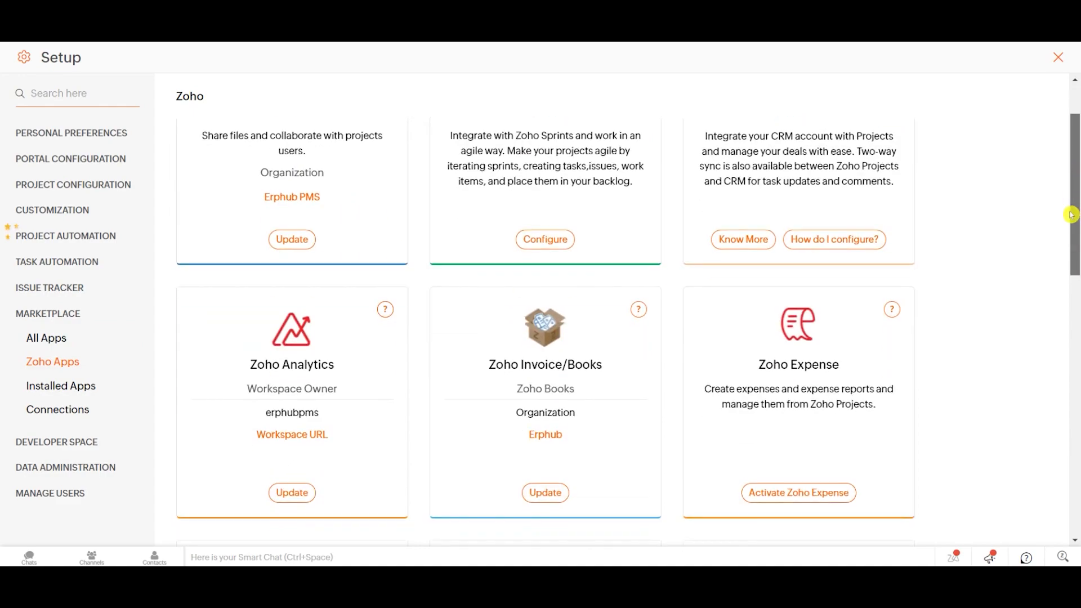
{"action": "left_click_drag", "start_coordinate": [1071, 214], "coordinate": [1076, 160]}
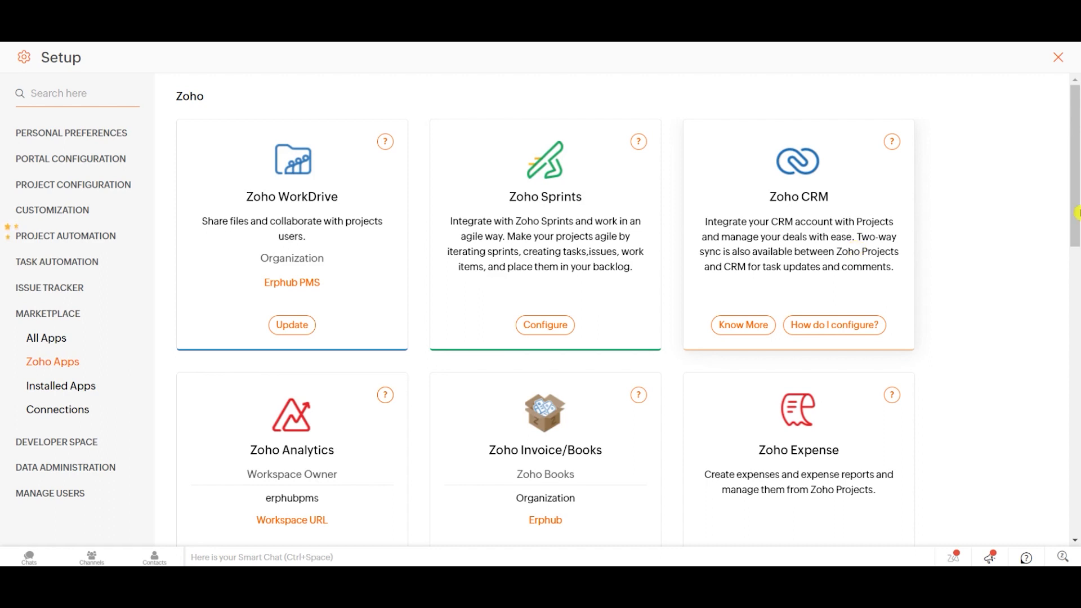
{"action": "left_click_drag", "start_coordinate": [1076, 209], "coordinate": [1076, 292]}
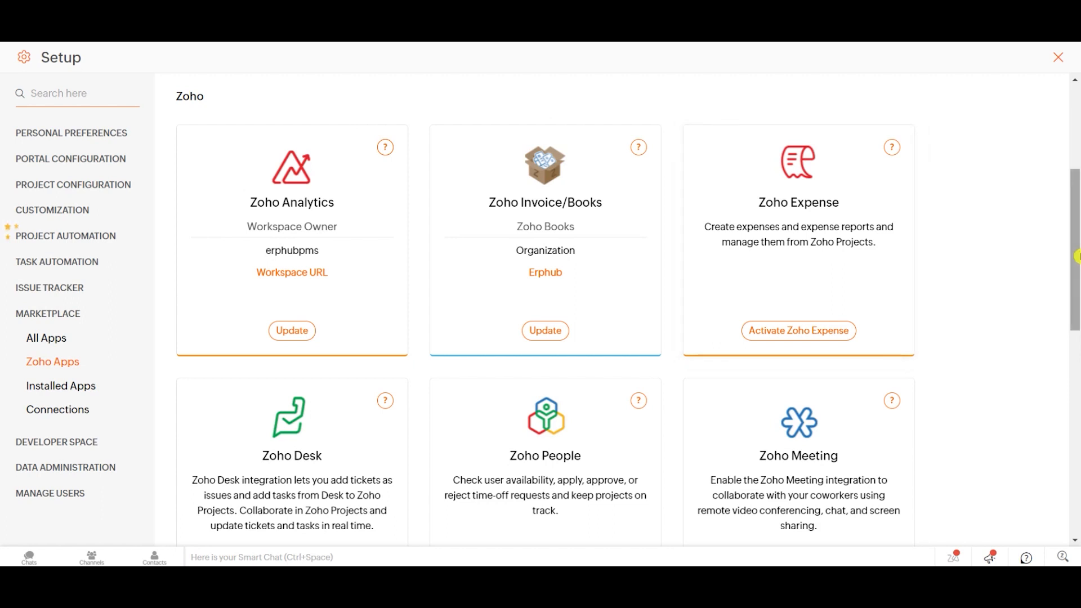
{"action": "left_click_drag", "start_coordinate": [1076, 256], "coordinate": [1057, 314]}
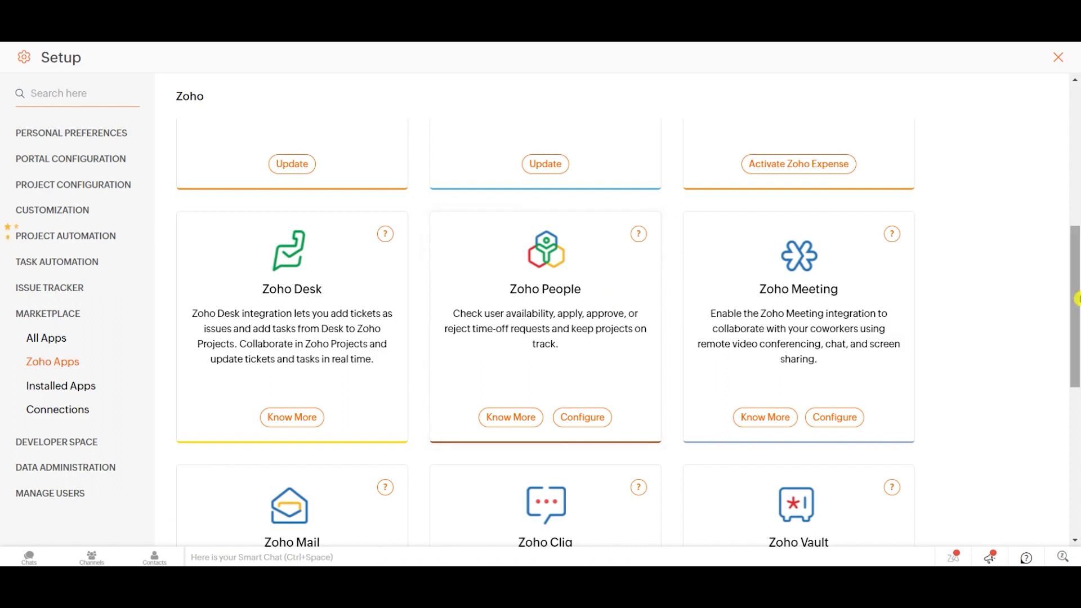
{"action": "scroll", "coordinate": [604, 306], "scroll_direction": "down", "scroll_amount": 1}
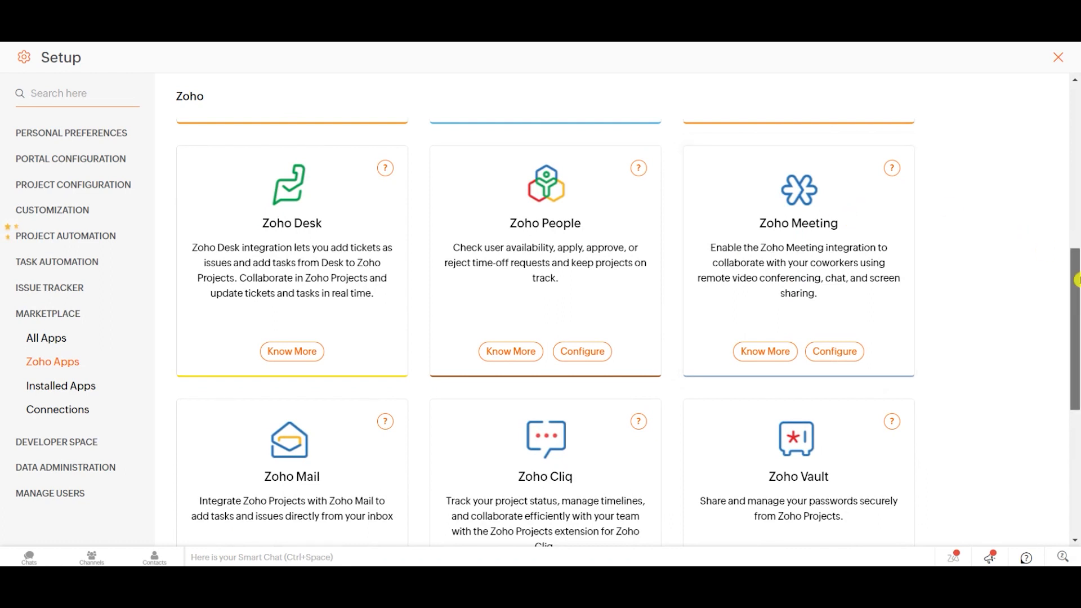
{"action": "scroll", "coordinate": [1075, 292], "scroll_direction": "down", "scroll_amount": 1}
{"action": "scroll", "coordinate": [1076, 293], "scroll_direction": "down", "scroll_amount": 2}
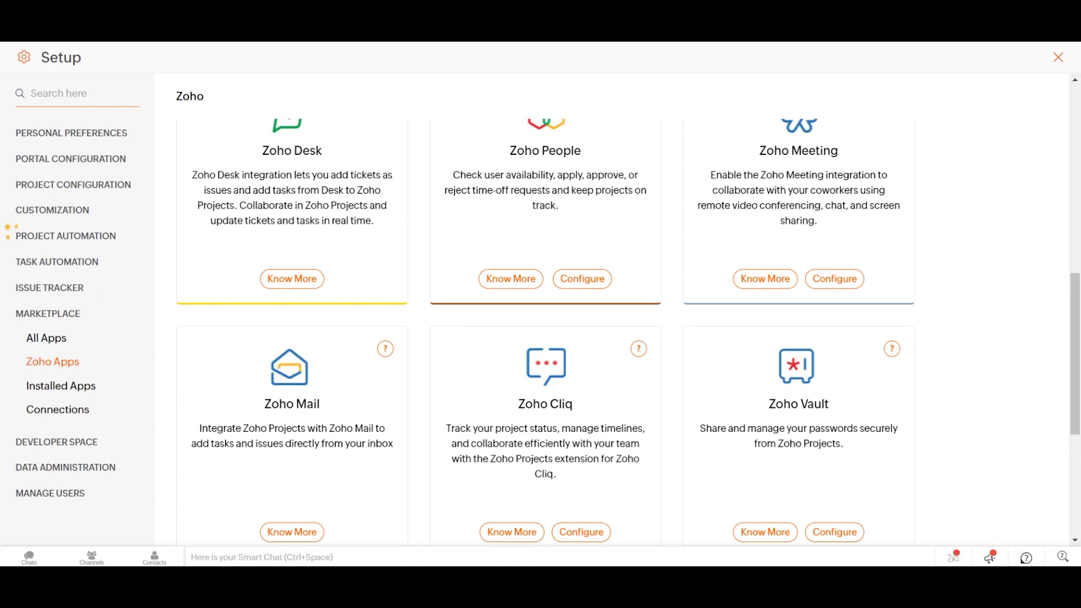
{"action": "left_click_drag", "start_coordinate": [1078, 340], "coordinate": [1077, 375]}
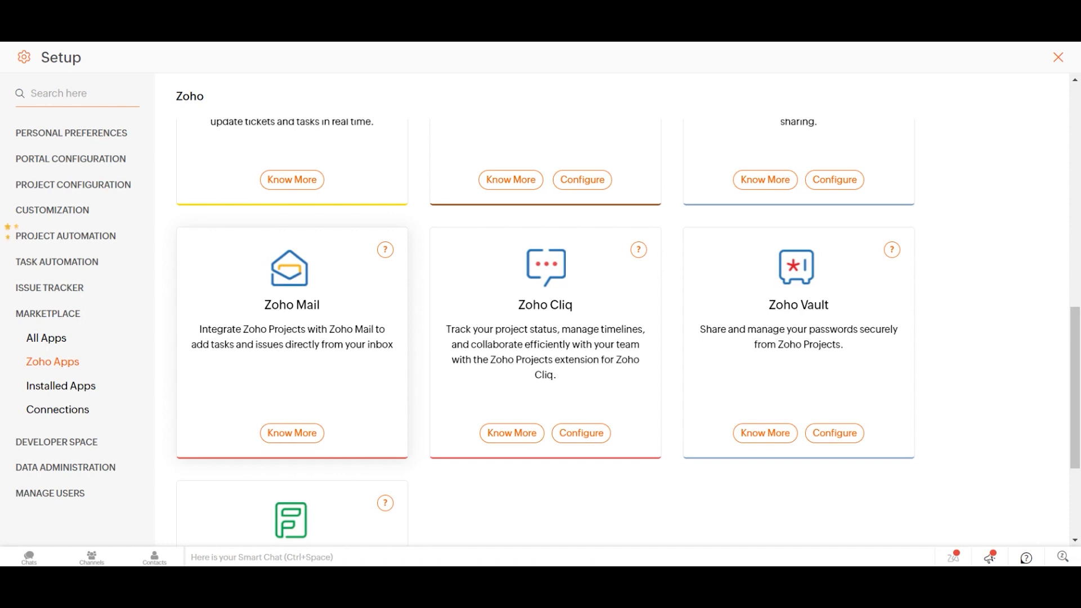
{"action": "scroll", "coordinate": [732, 302], "scroll_direction": "down", "scroll_amount": 2}
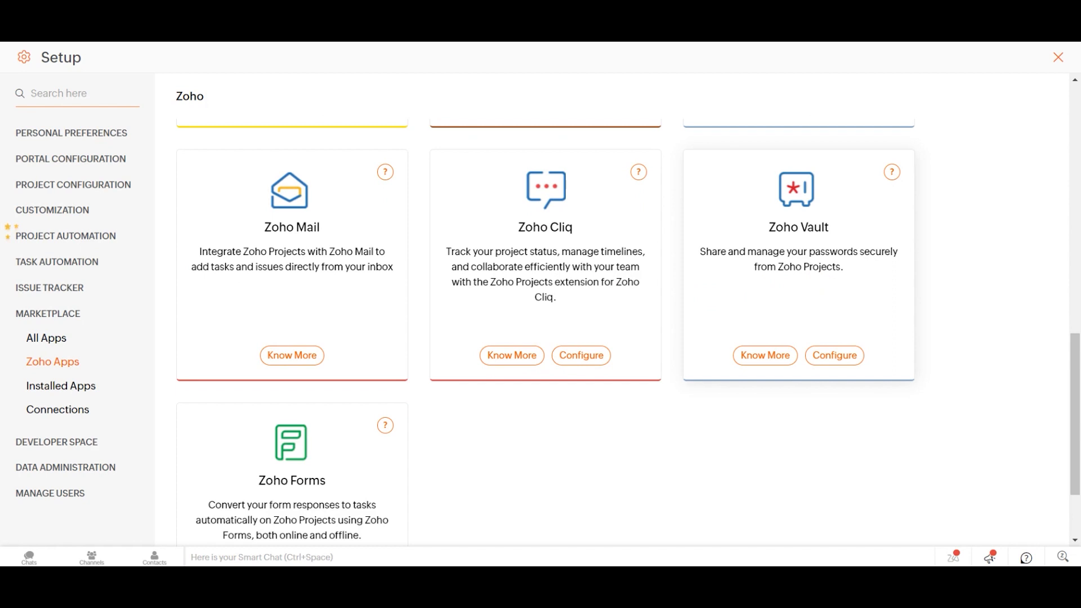
{"action": "left_click_drag", "start_coordinate": [1077, 407], "coordinate": [1076, 441]}
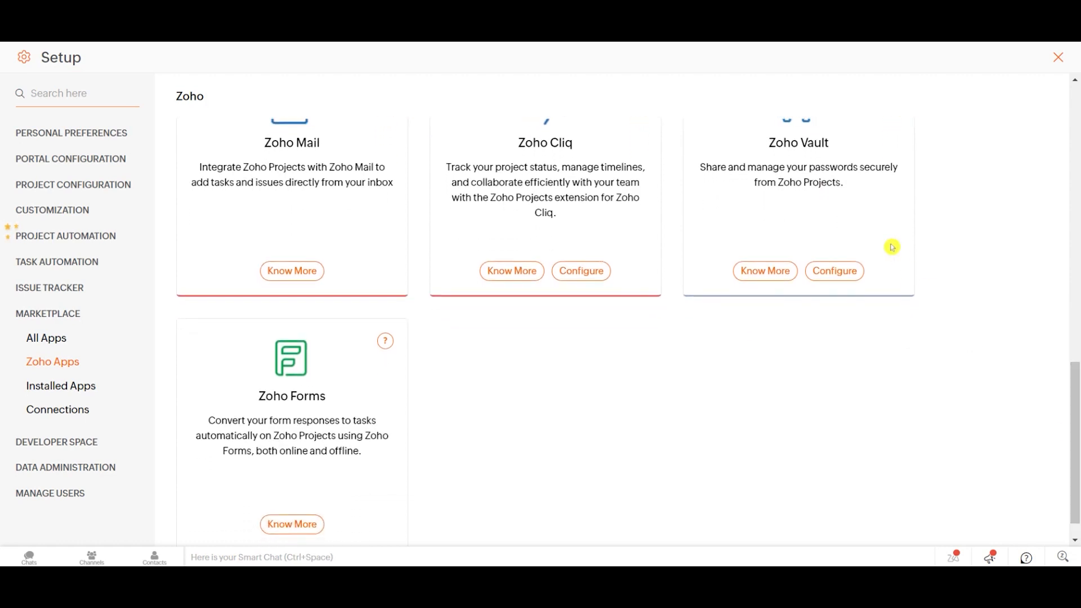
{"action": "scroll", "coordinate": [760, 316], "scroll_direction": "down", "scroll_amount": 1}
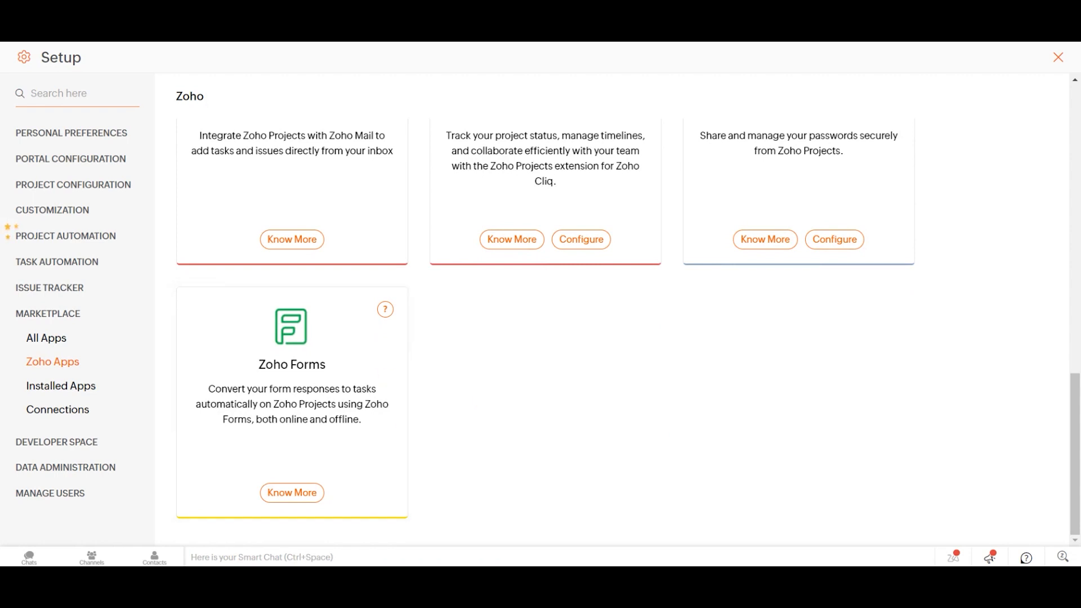
{"action": "left_click_drag", "start_coordinate": [1076, 394], "coordinate": [1077, 205]}
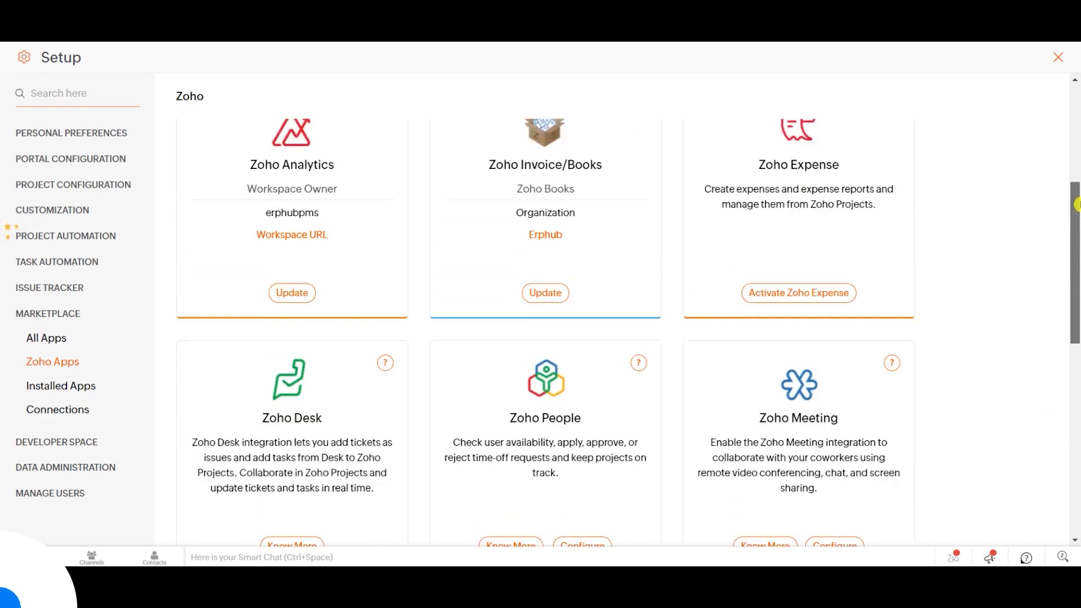